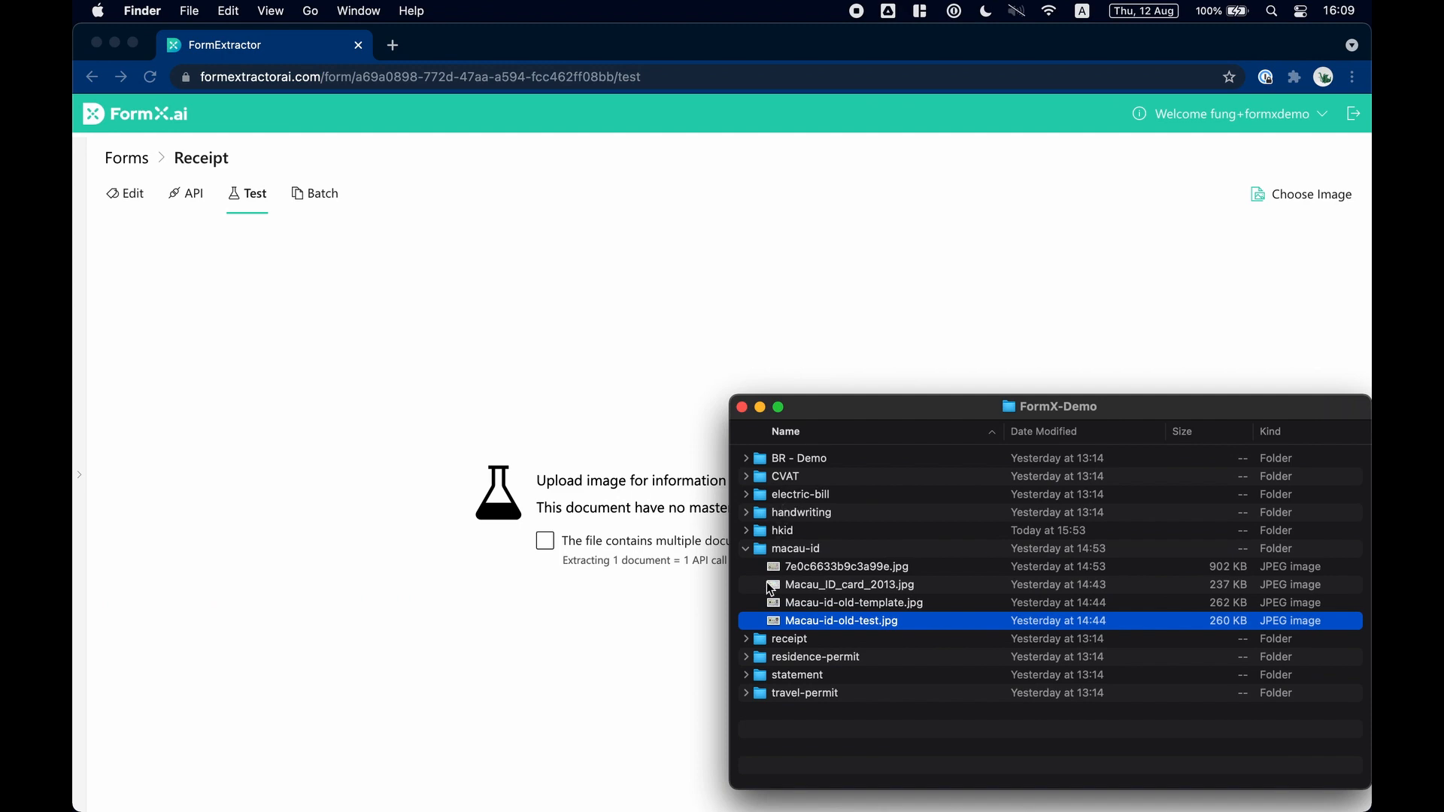
Preview sporthouse-merchant.jpg from the receipt folder and upload it as the test image for the Receipt form.
left_click(746, 639)
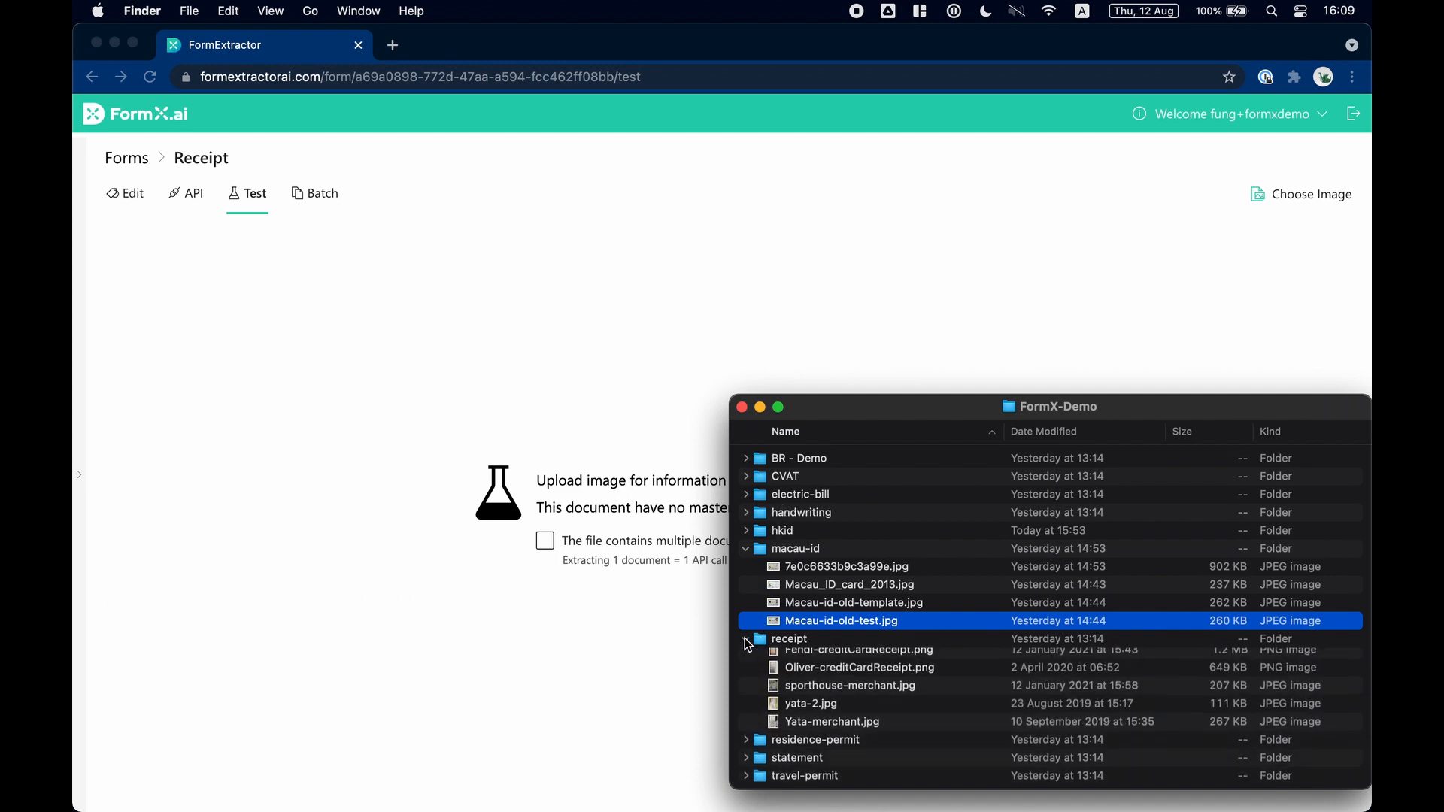
left_click(813, 693)
key("space")
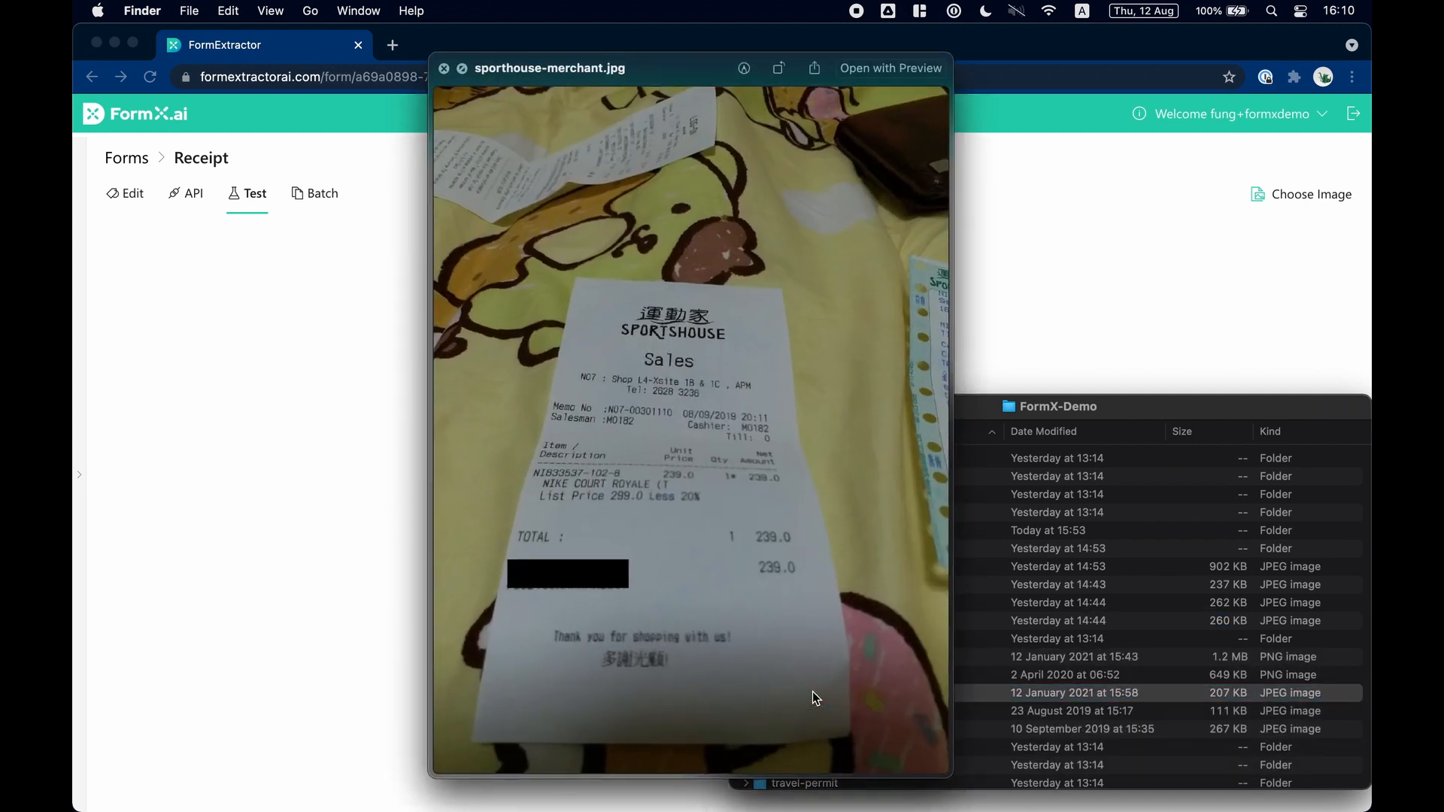
key("space")
left_click_drag(844, 694, 570, 697)
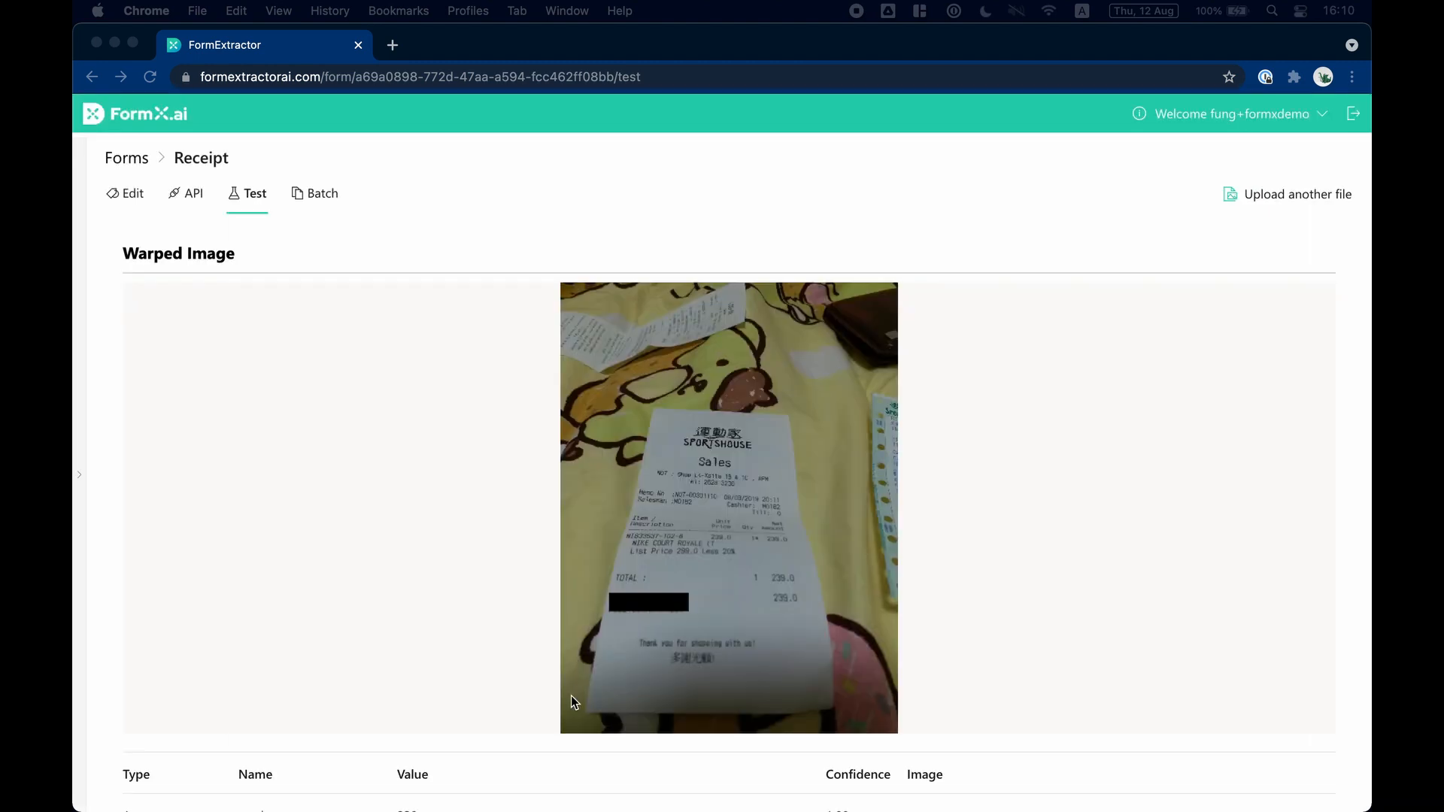
Examine the extracted values, confidence scores and JSON output for the Sportshouse receipt.
scroll(570, 696, "down", 3)
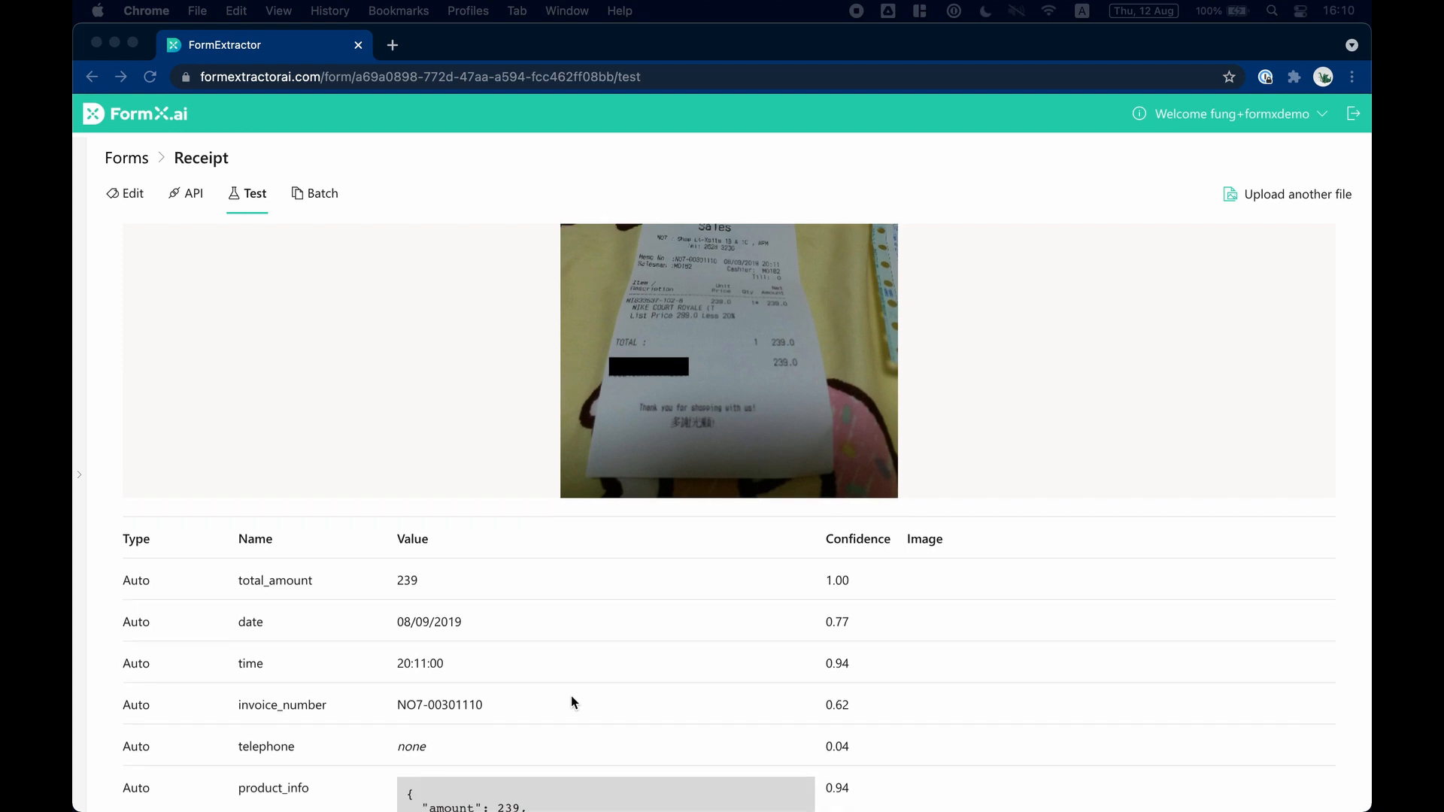
scroll(572, 699, "down", 1)
scroll(571, 700, "down", 1)
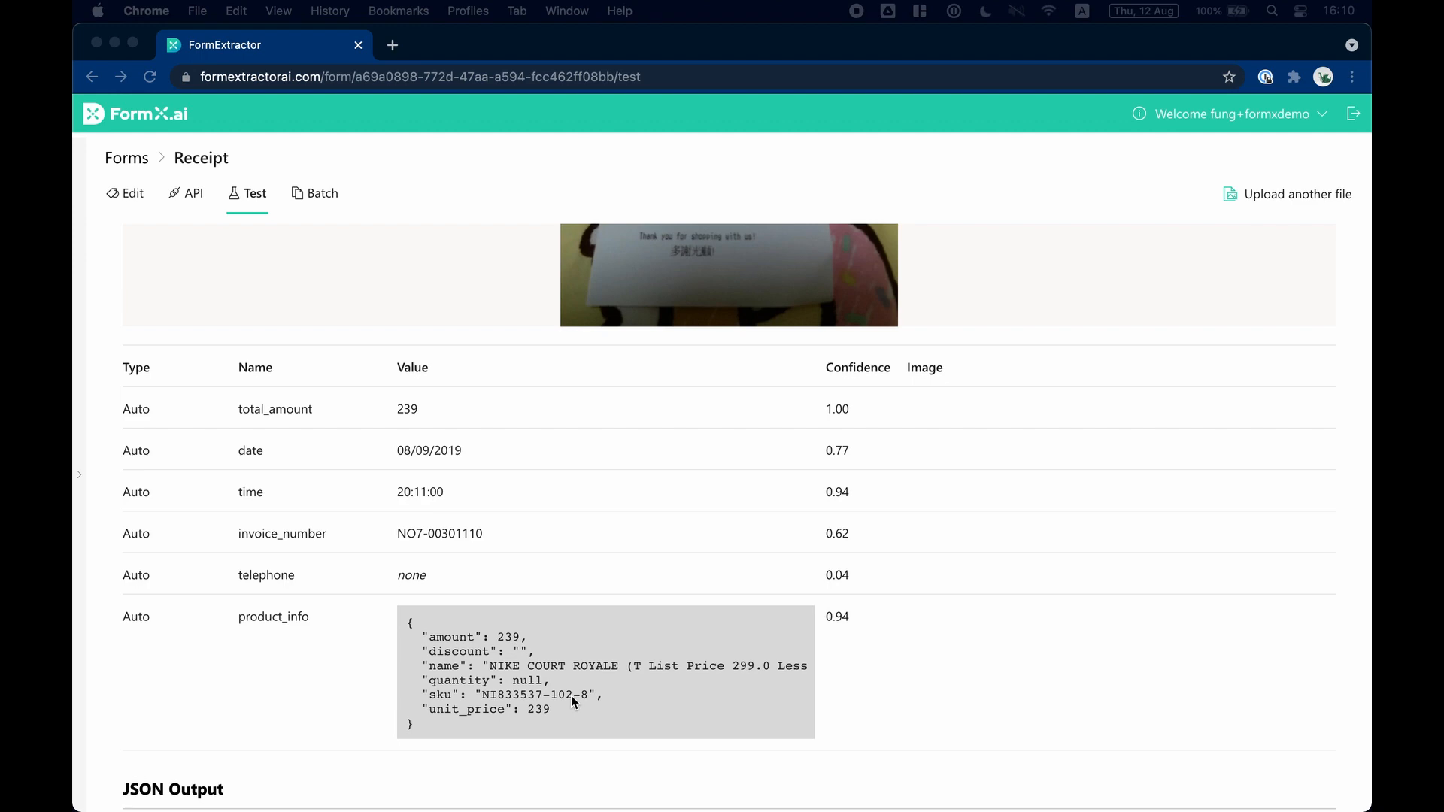
scroll(571, 697, "down", 1)
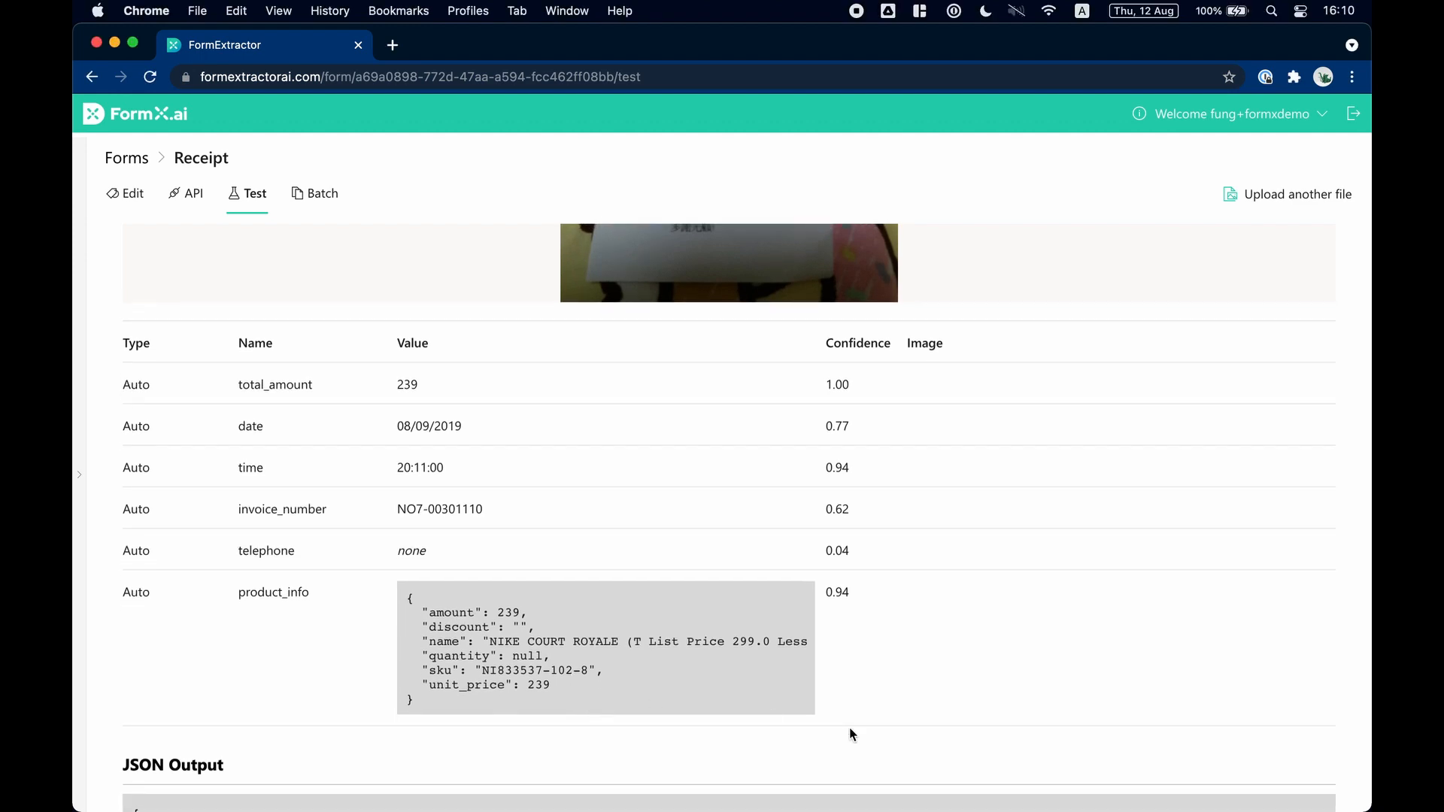
scroll(850, 728, "down", 10)
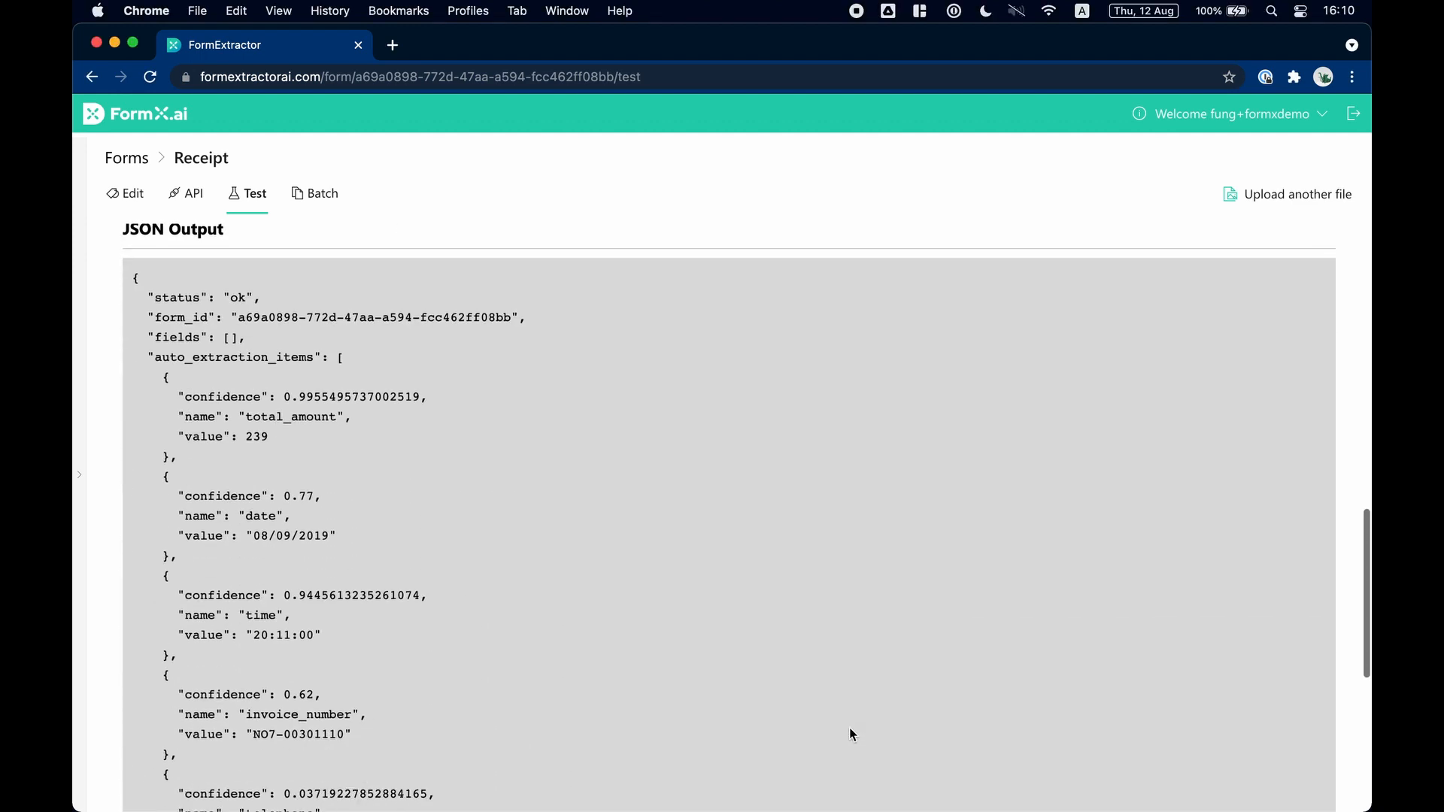
scroll(850, 734, "down", 3)
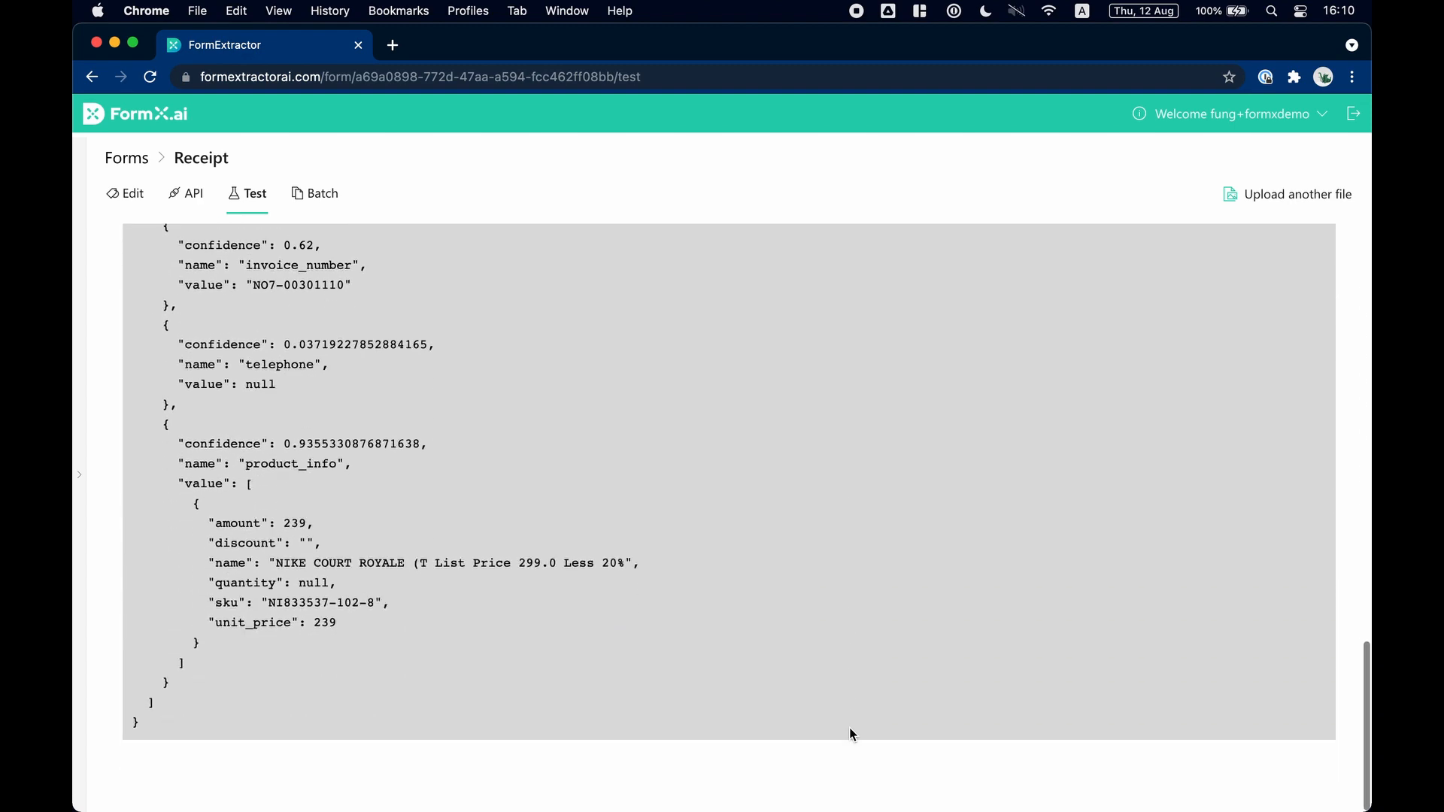
scroll(521, 419, "up", 15)
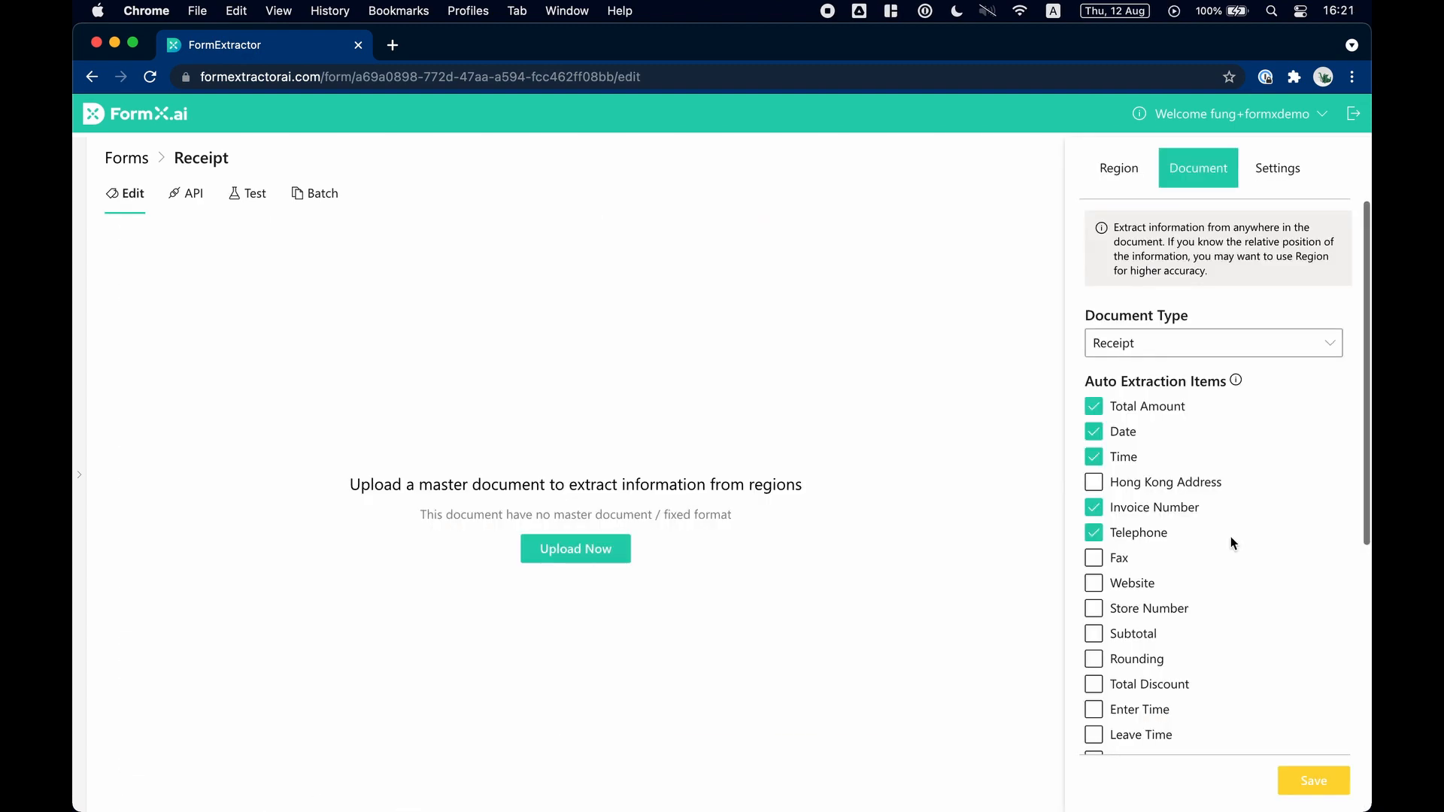
Enable Merchant Name extraction for the Receipt form and open its settings.
scroll(1230, 536, "down", 4)
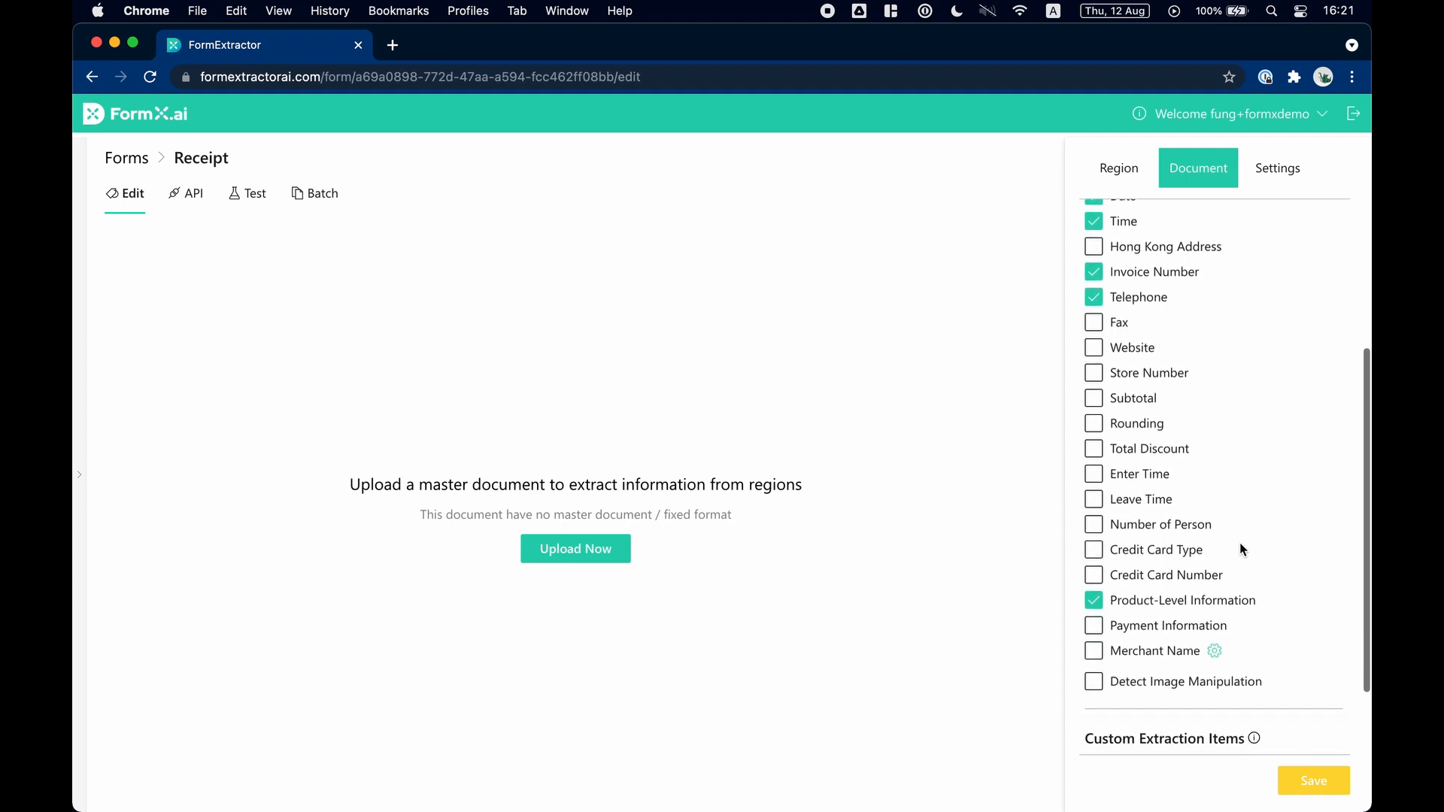
left_click(1096, 615)
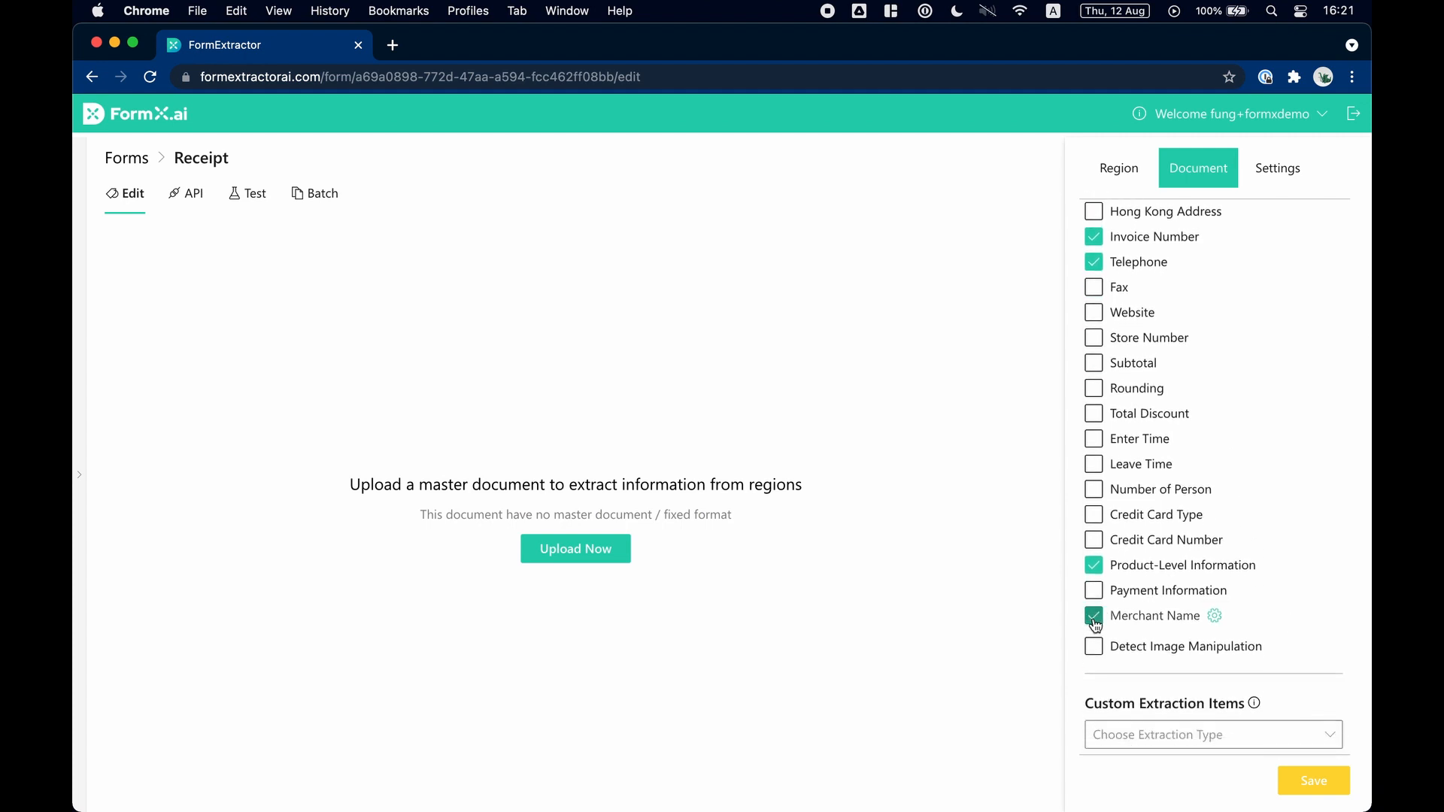
left_click(1215, 617)
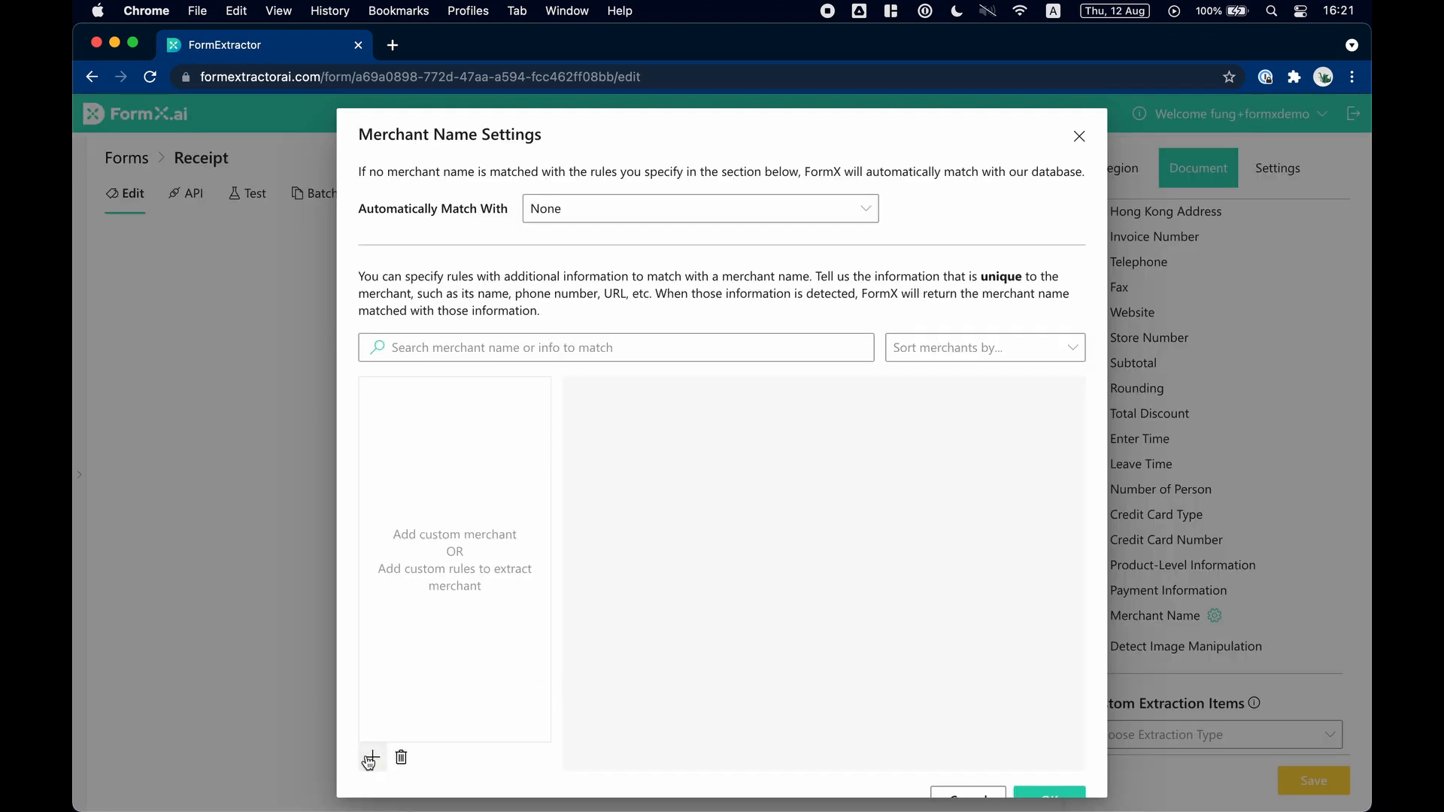
Add a custom merchant named YATA (YOHO).
left_click(372, 757)
left_click(709, 406)
type("Y")
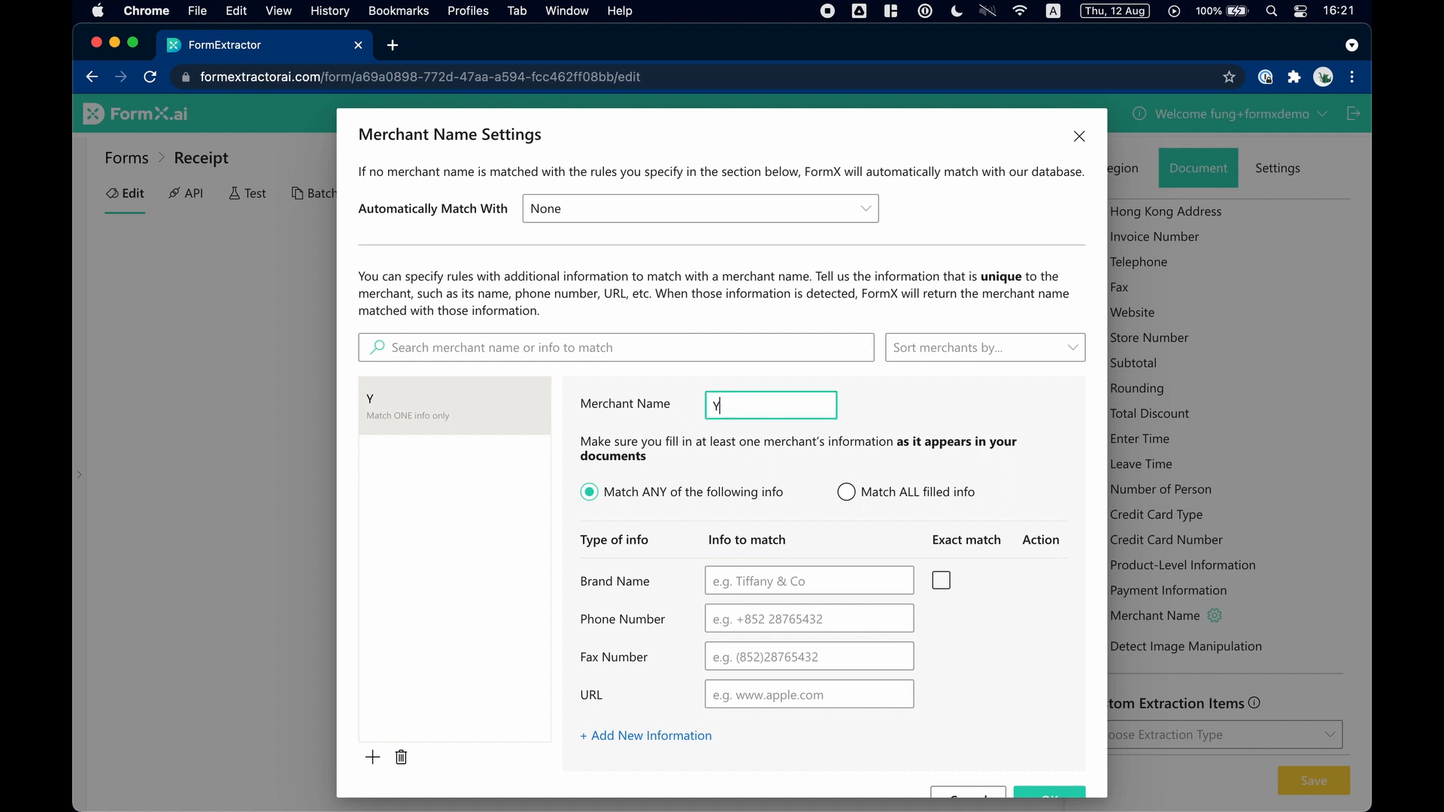
type("ATA (YOHO)")
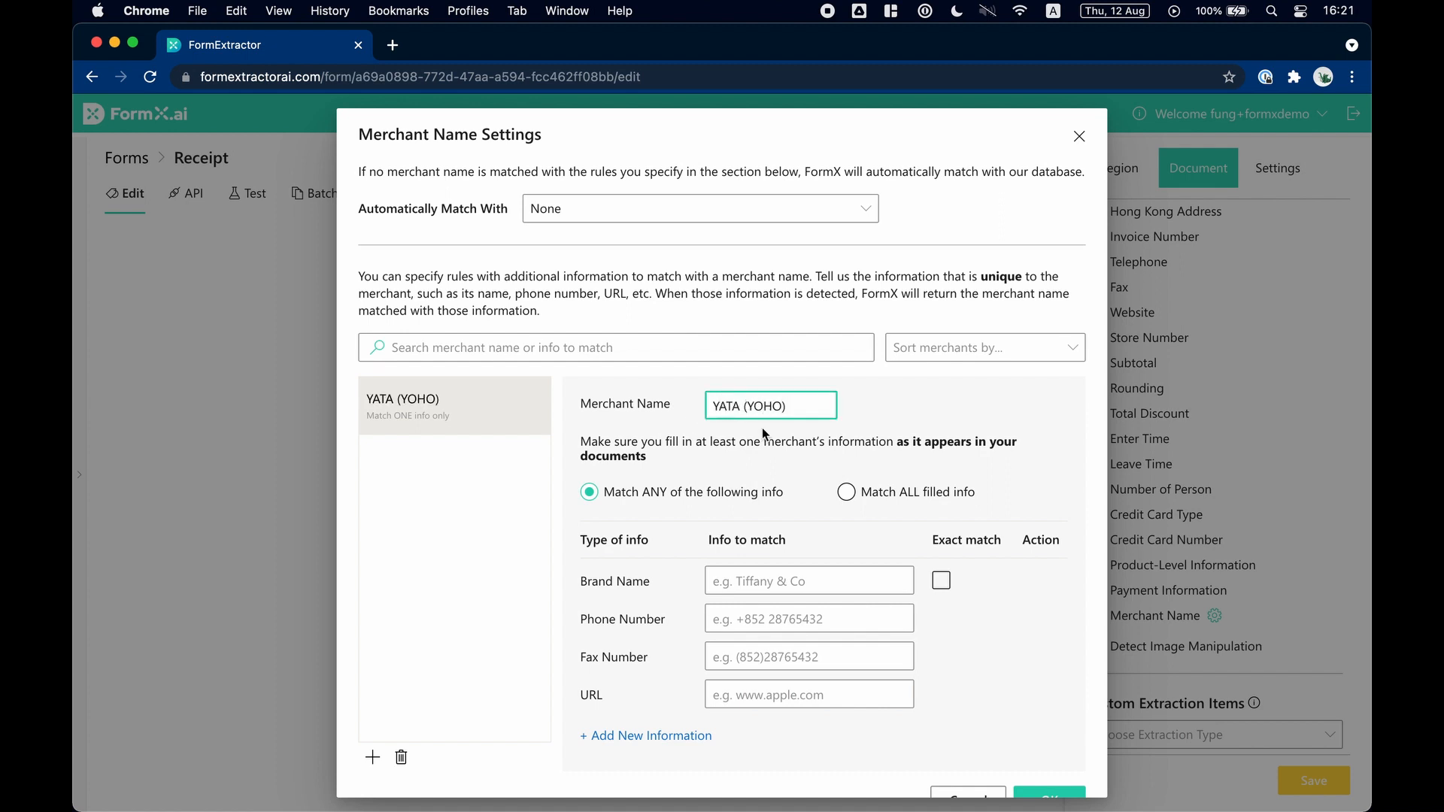
Require all filled info to match for this merchant and set the brand name to YATA.
left_click(847, 492)
left_click(793, 576)
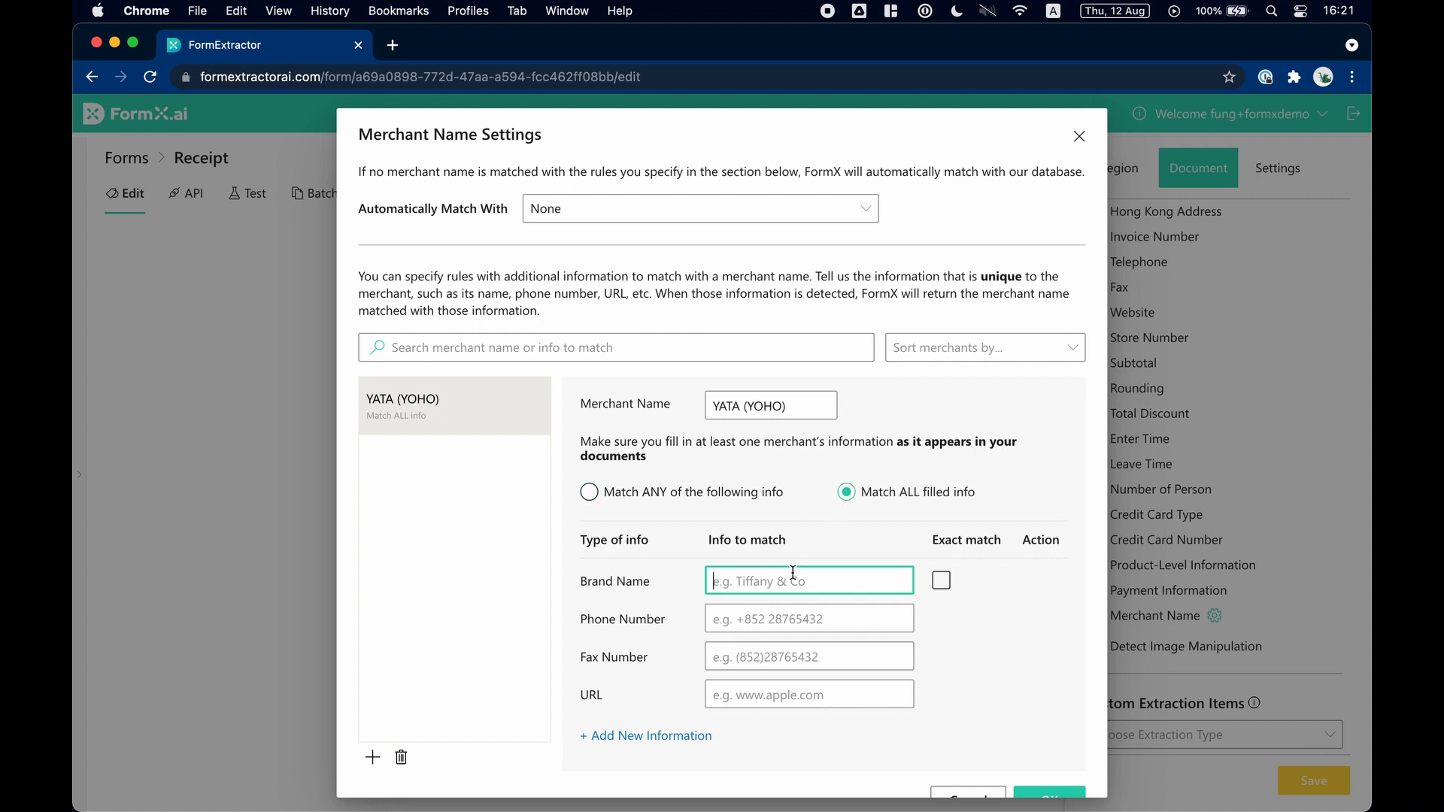
type("YATA")
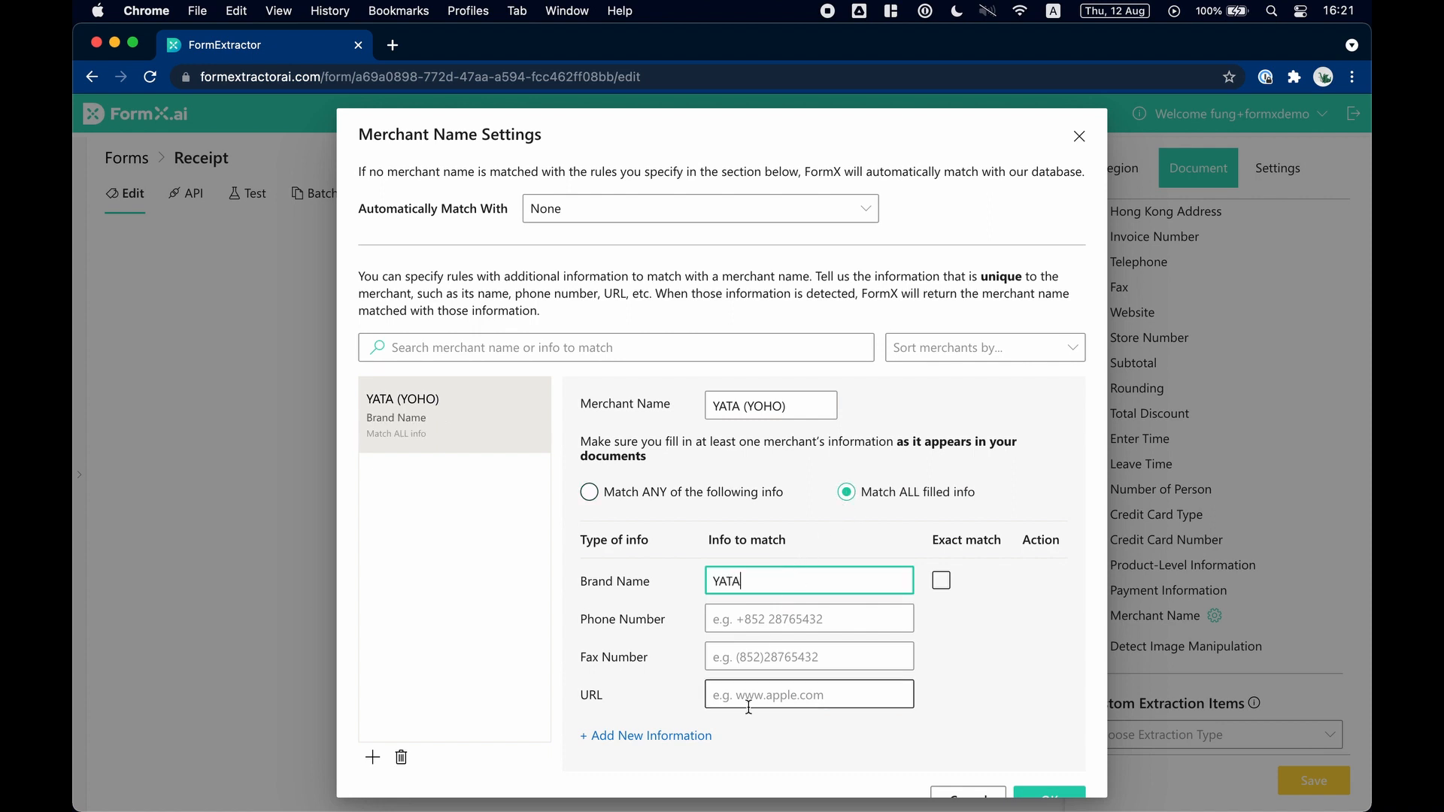
Add matching information named Mall with the value YOHO, and save the merchant settings and the form.
left_click(661, 736)
type("Mall")
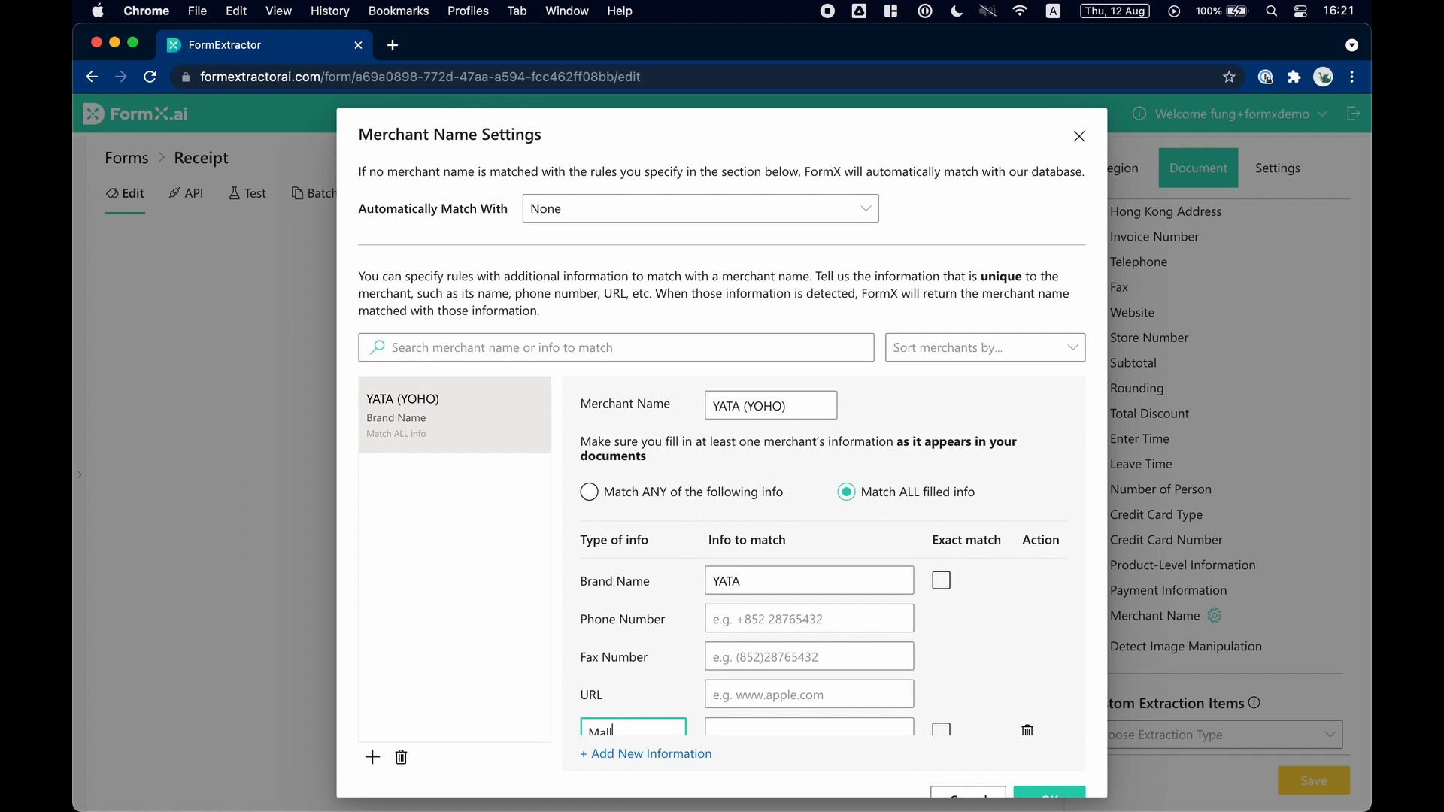
scroll(644, 707, "down", 1)
left_click(738, 711)
type("YOHO")
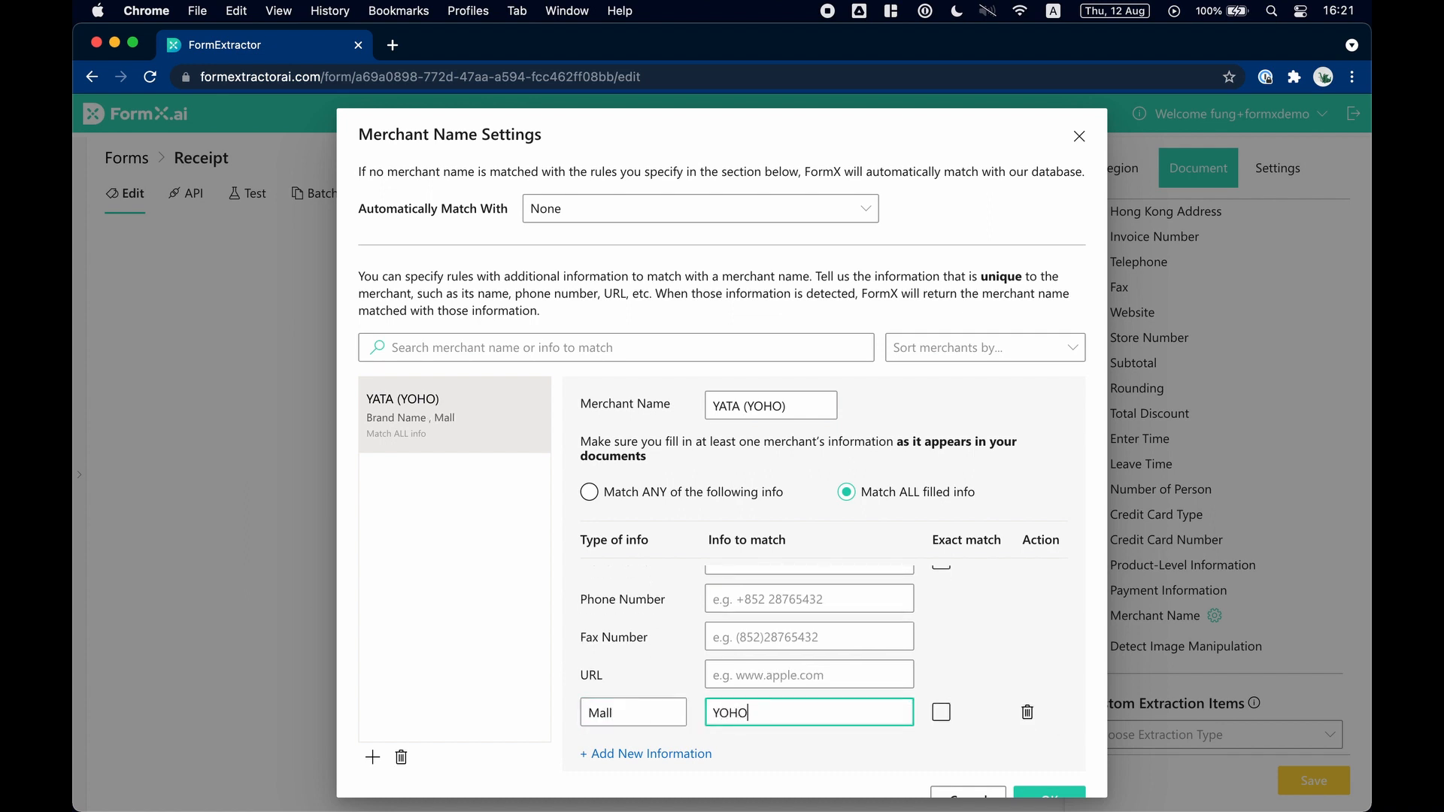
left_click(1056, 795)
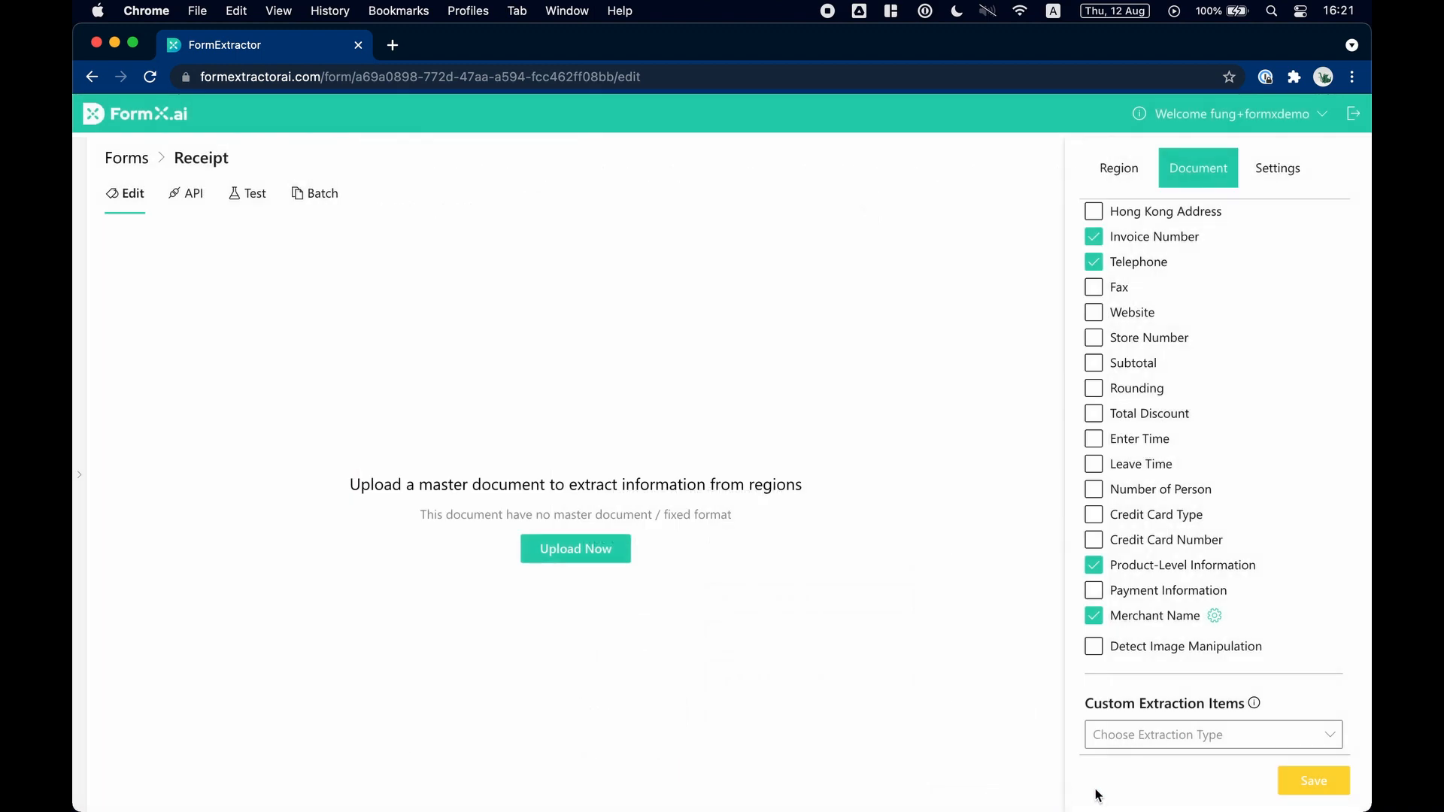
left_click(1332, 787)
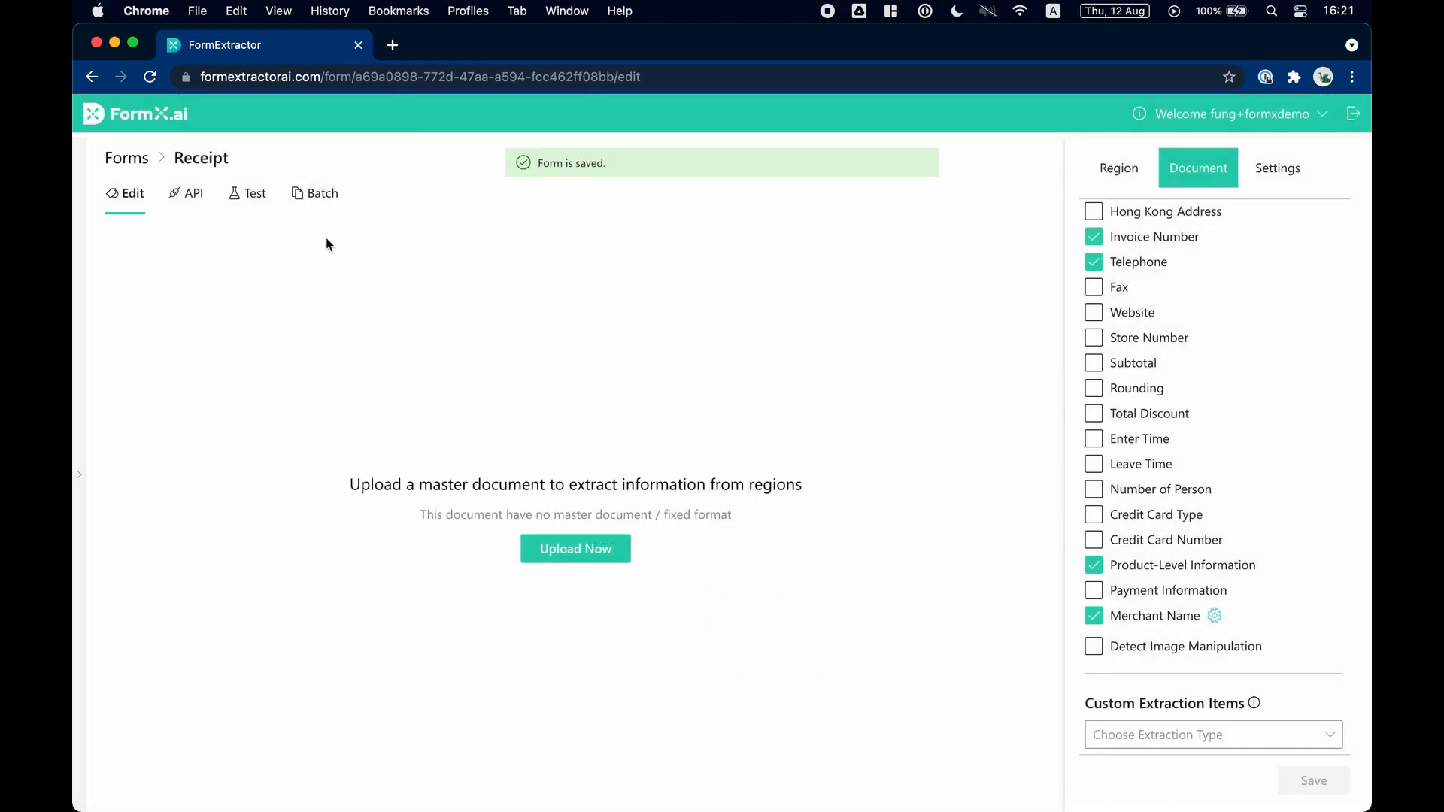
Go to the Receipt form's test page and preview yata-2.jpg from the receipt folder.
left_click(251, 194)
key("ctrl+Up")
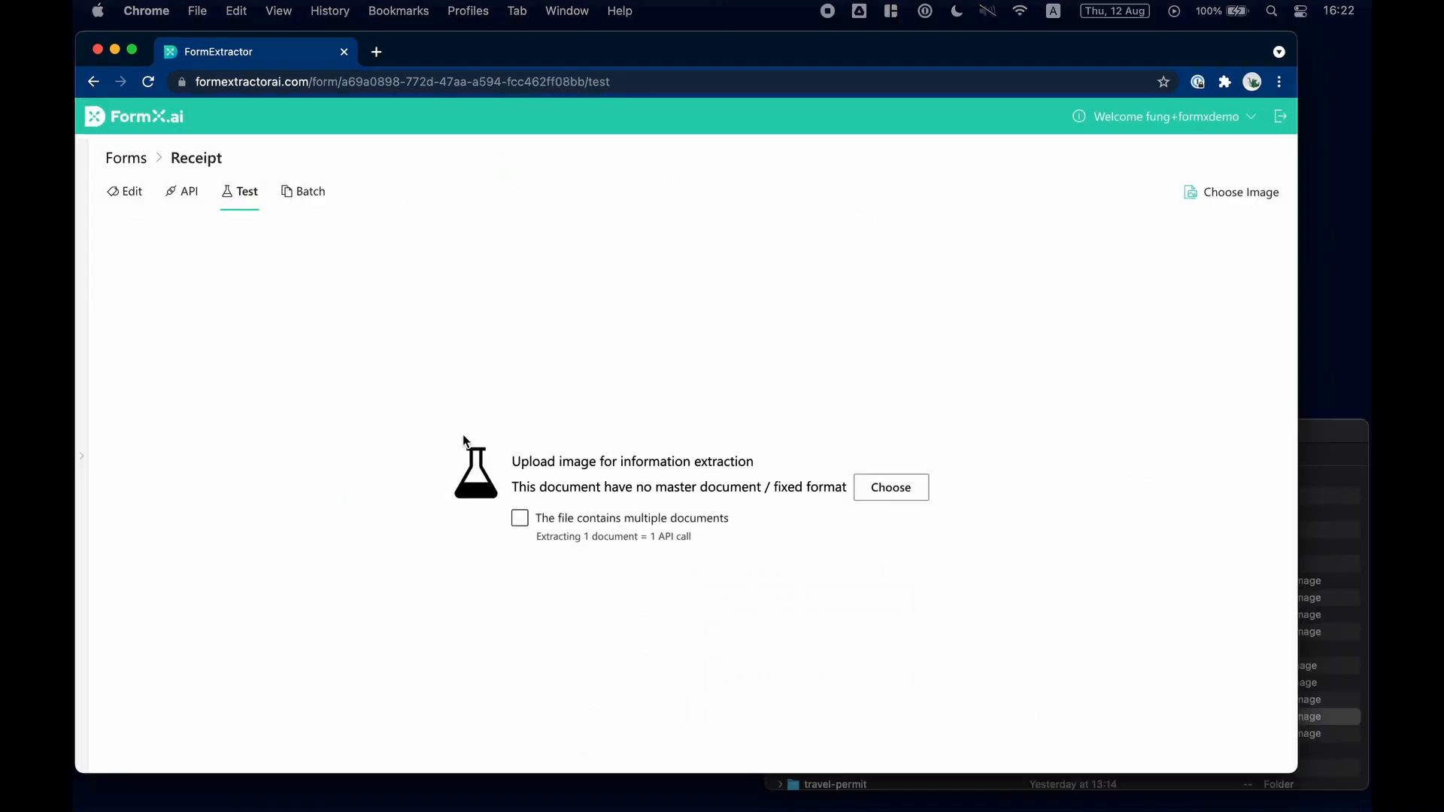
left_click(1114, 631)
left_click(846, 711)
left_click(844, 693)
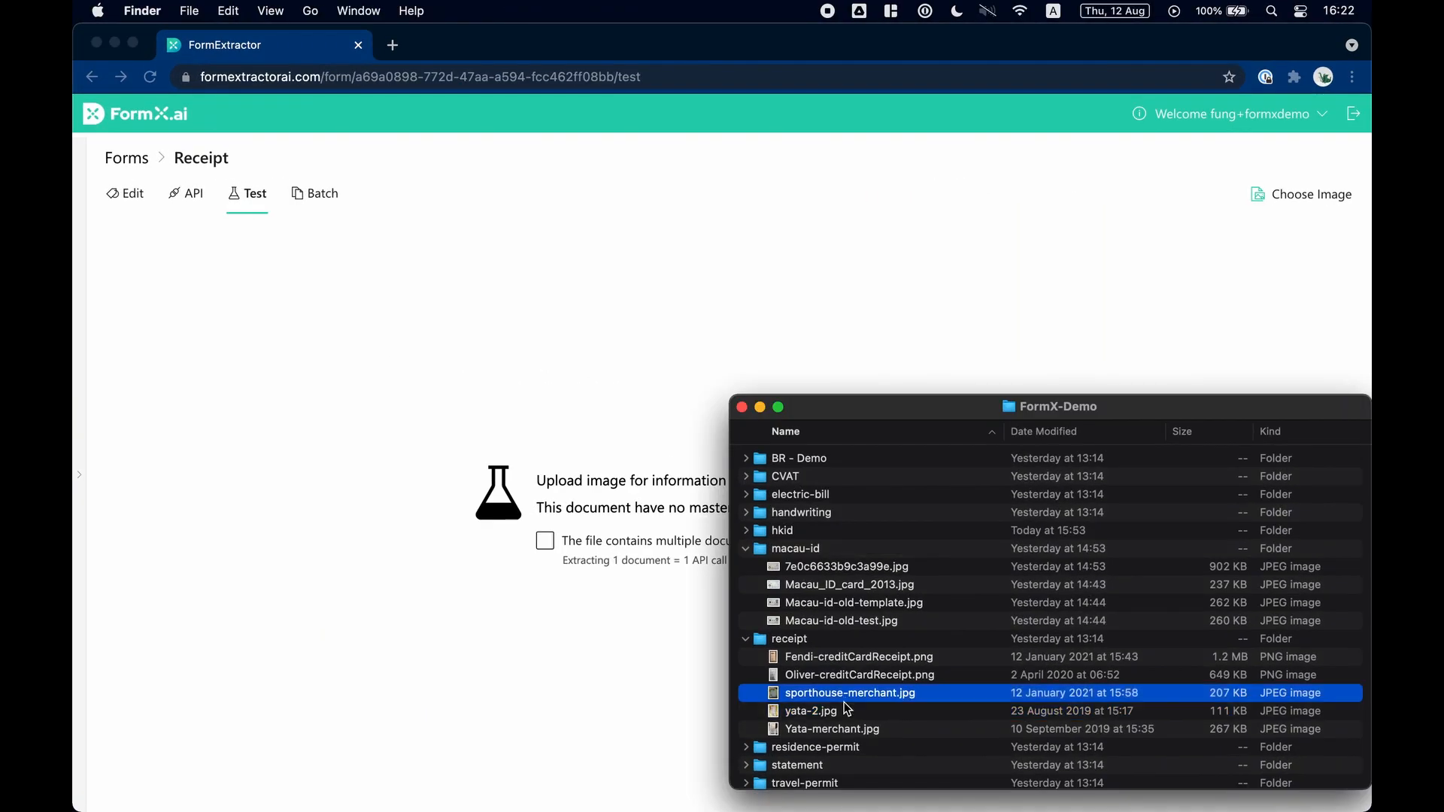
left_click(848, 711)
key("space")
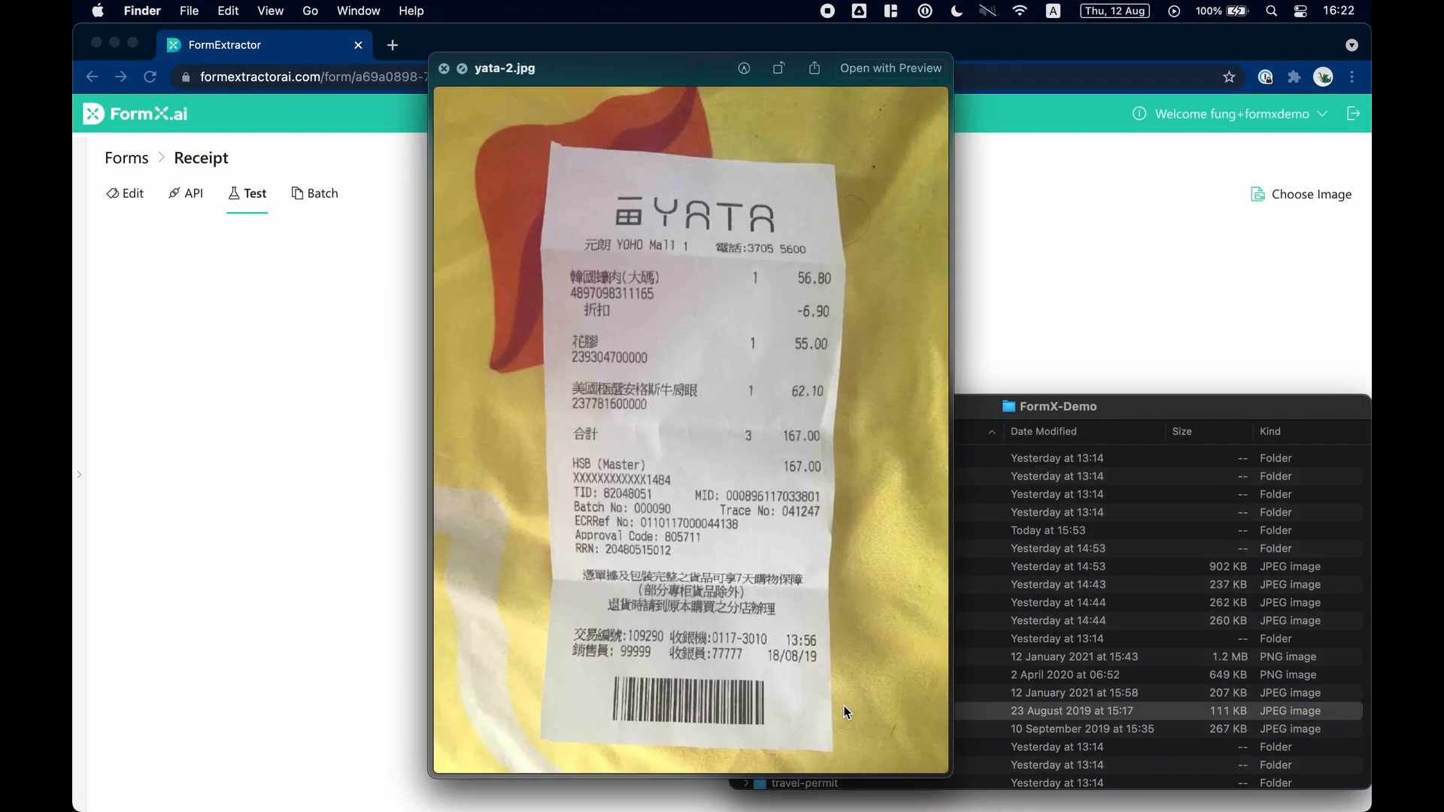
key("space")
Upload yata-2.jpg as the test image and check its extracted merchant value.
left_click_drag(844, 705, 597, 579)
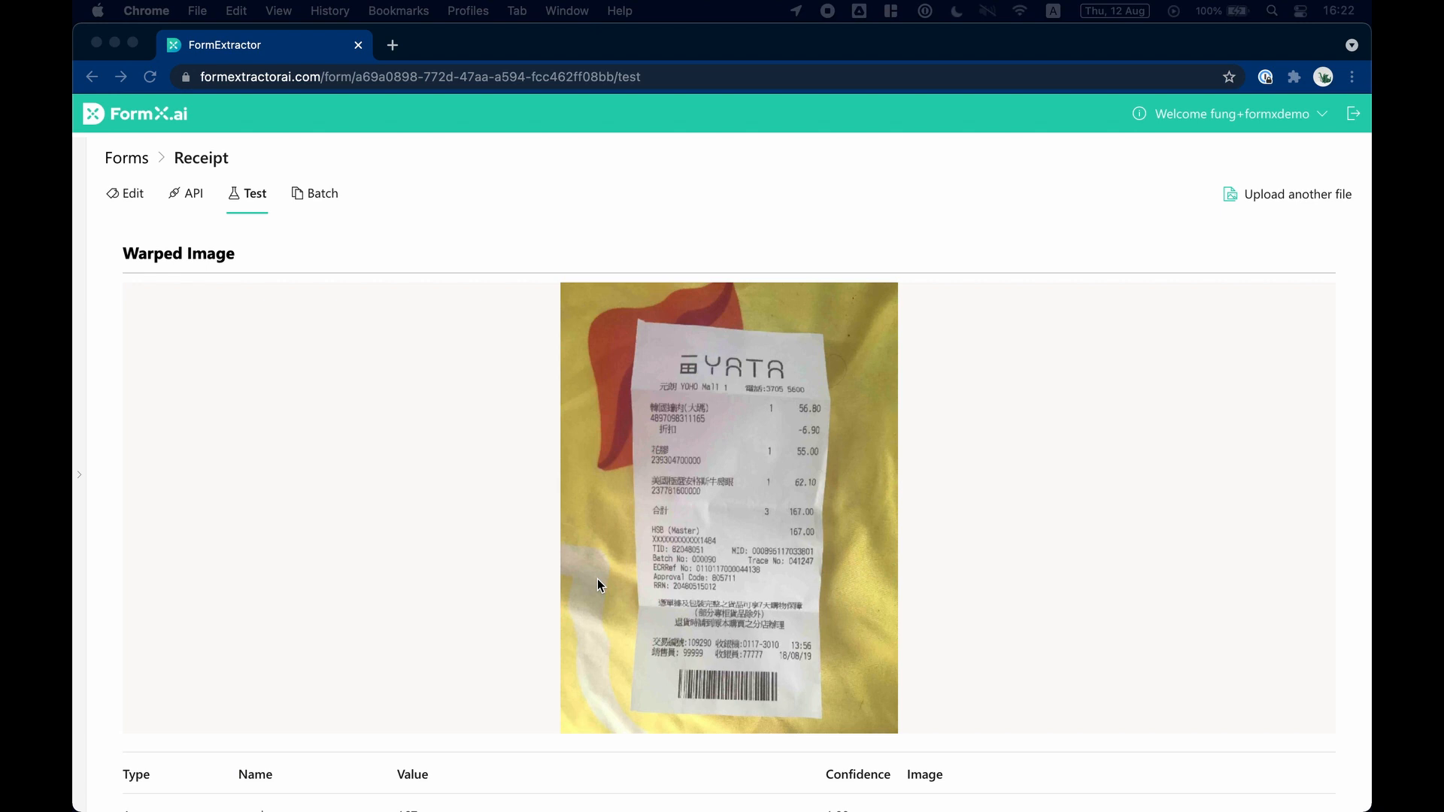
scroll(598, 579, "down", 6)
scroll(598, 579, "down", 5)
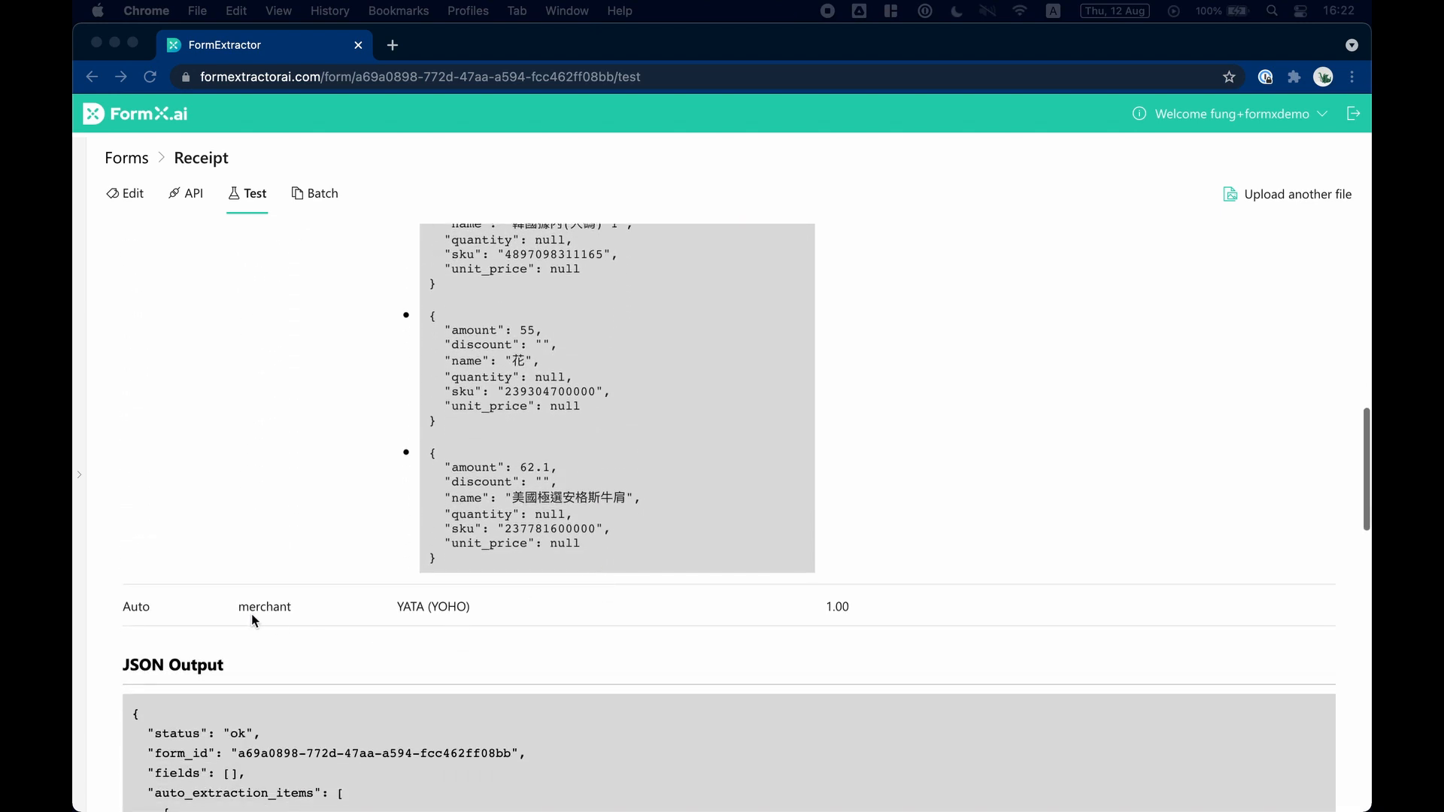
left_click_drag(534, 612, 234, 604)
left_click(235, 603)
Preview Yata-merchant.jpg from the receipt folder to see the branch printed on it.
key("ctrl+Up")
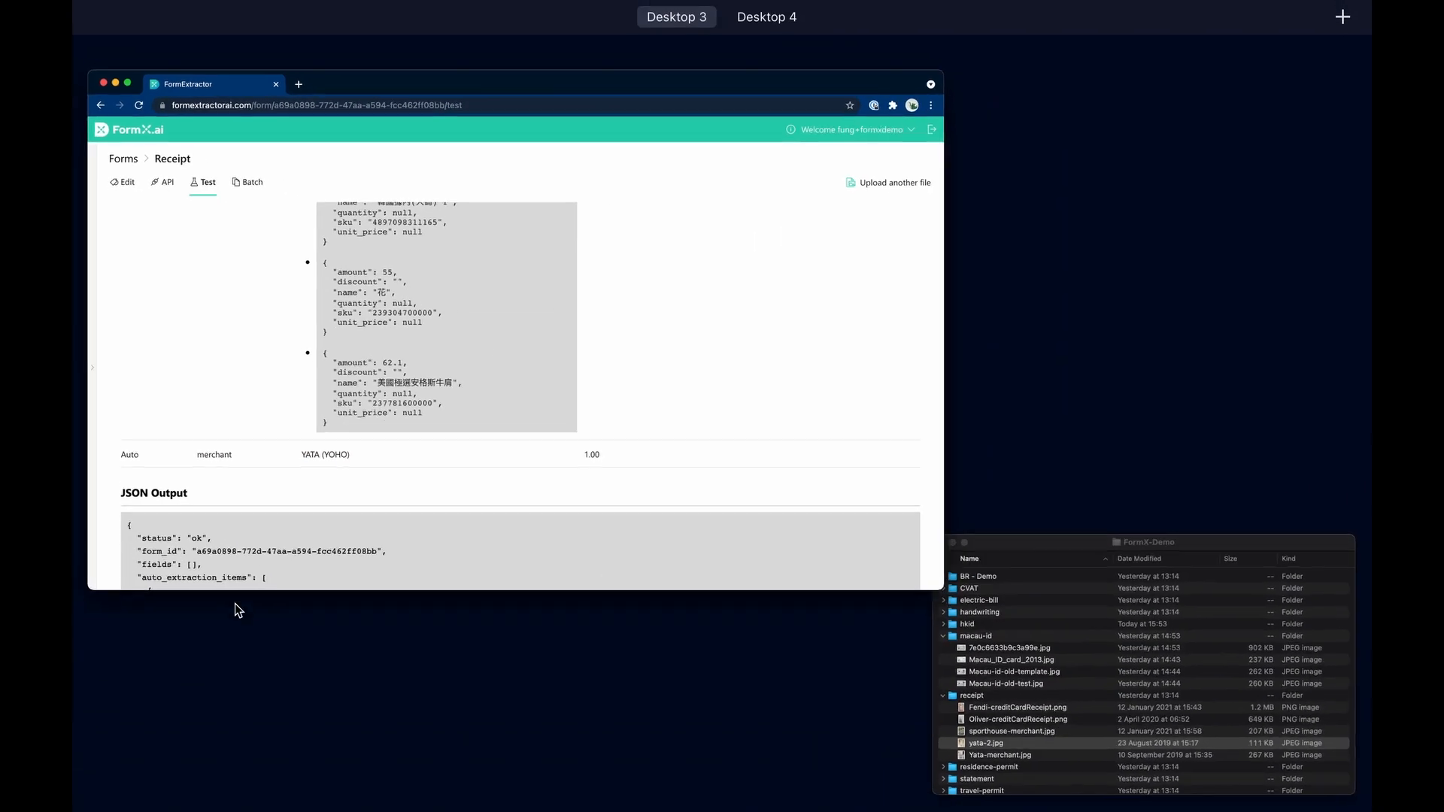
left_click(1077, 702)
left_click(889, 729)
key("space")
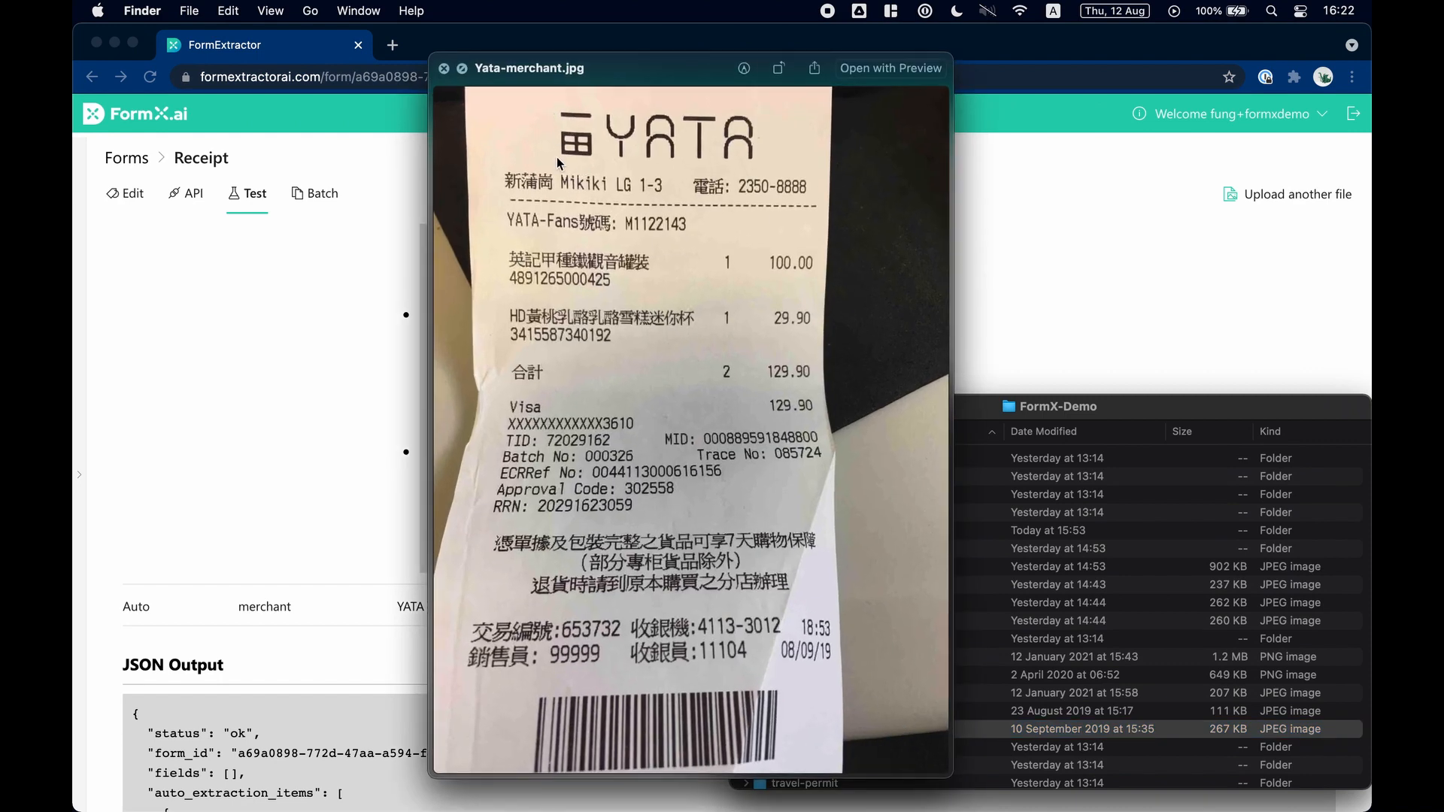
key("space")
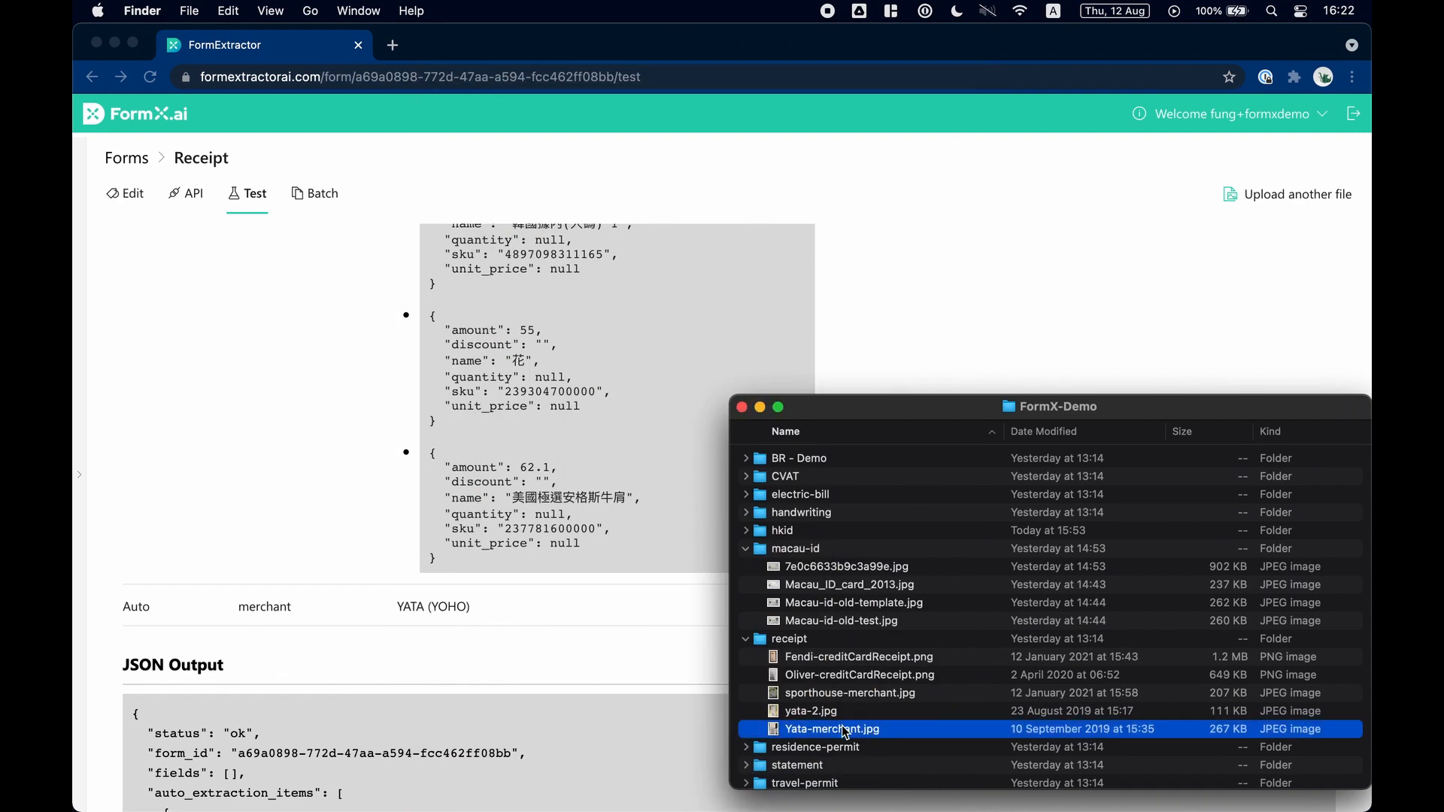
Run the test extraction on Yata-merchant.jpg and check its merchant row.
left_click_drag(842, 726, 625, 698)
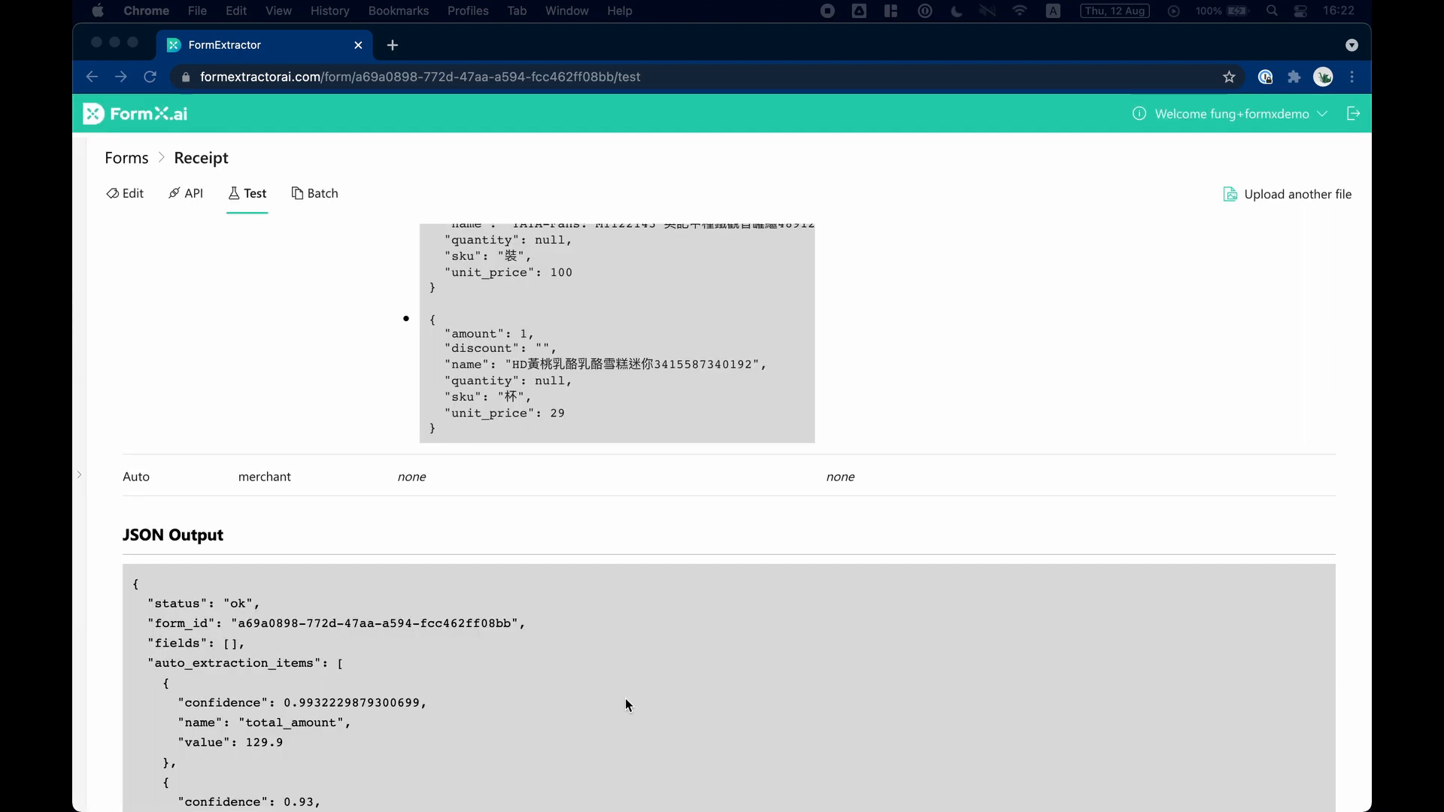
scroll(625, 698, "up", 12)
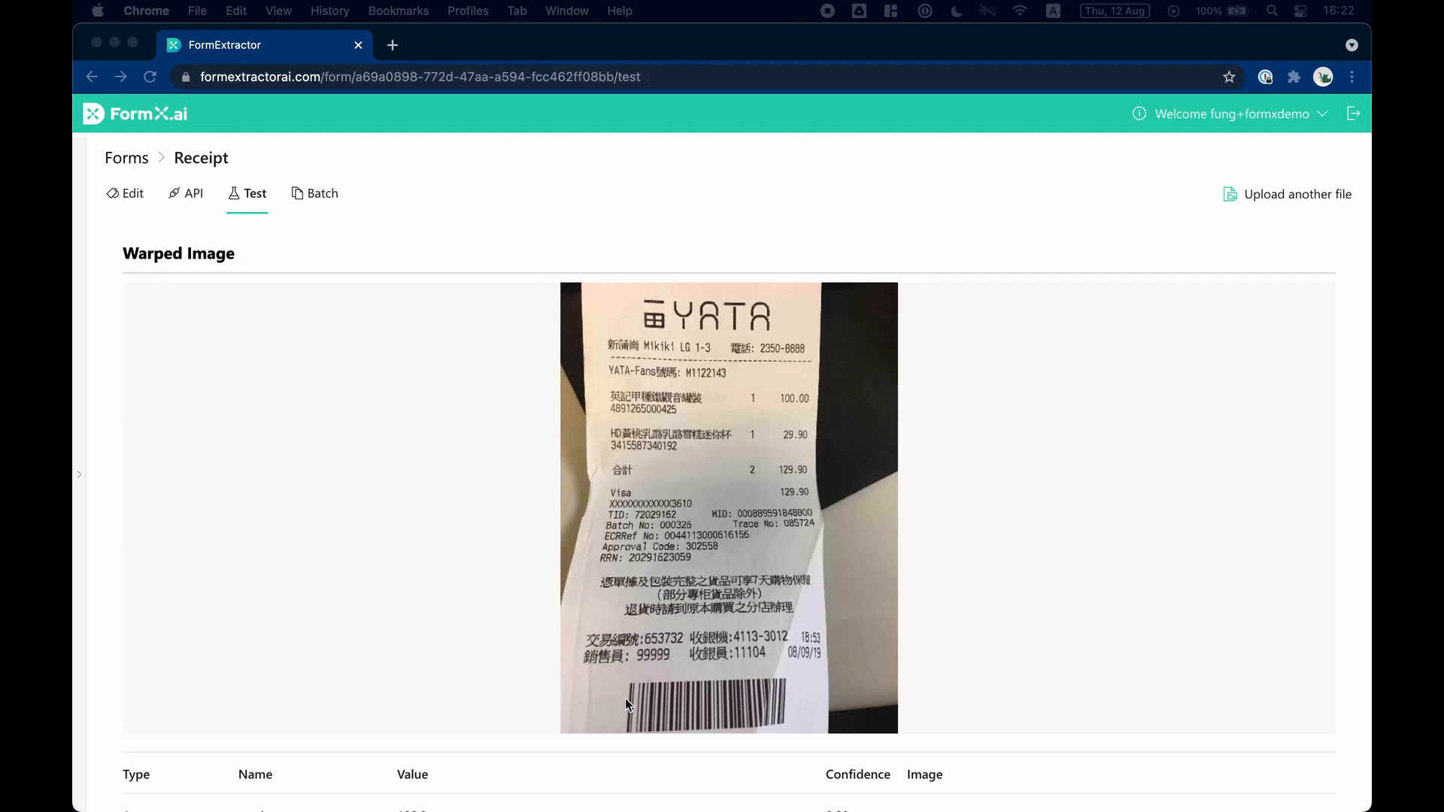
scroll(625, 698, "down", 10)
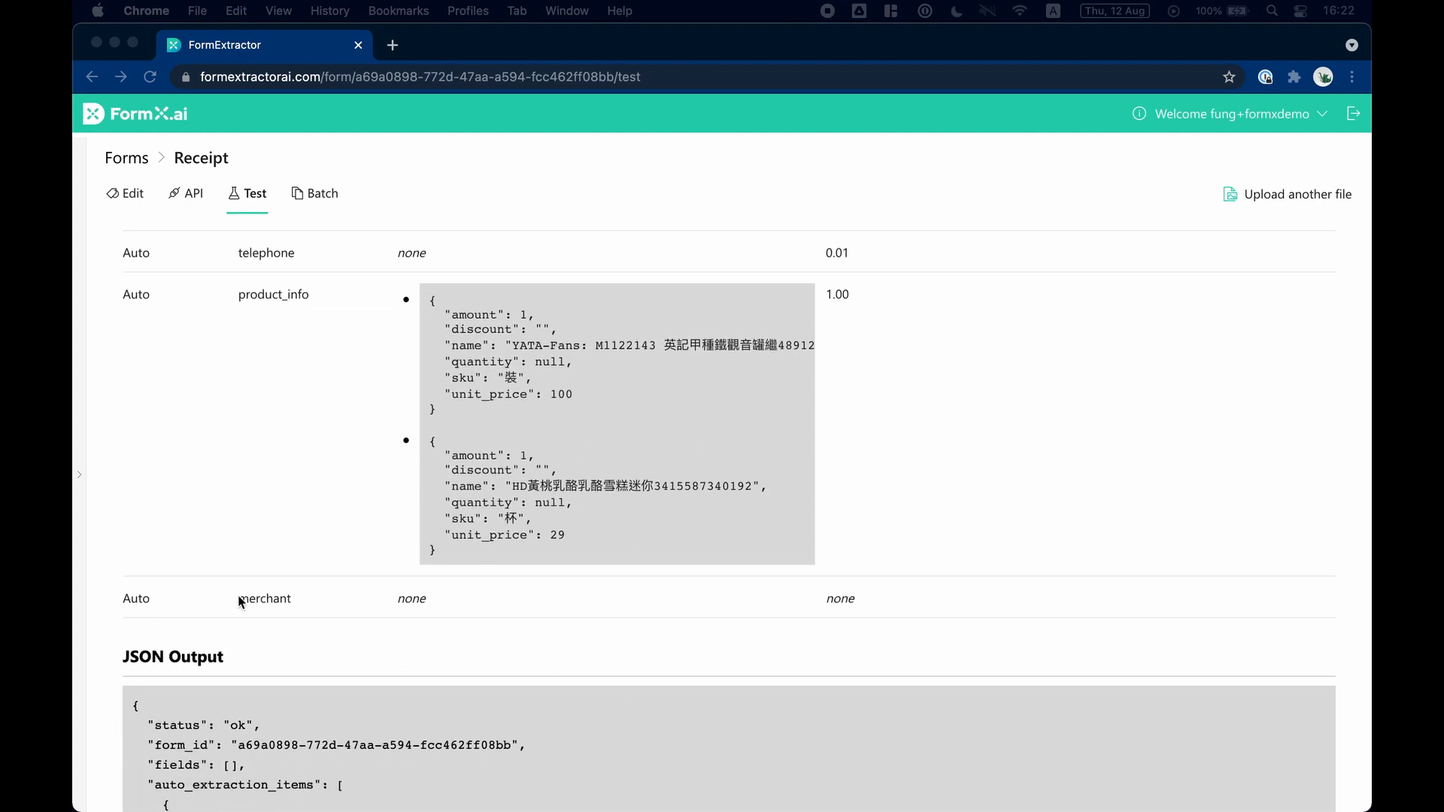
left_click(240, 602)
left_click_drag(238, 600, 459, 600)
left_click(461, 601)
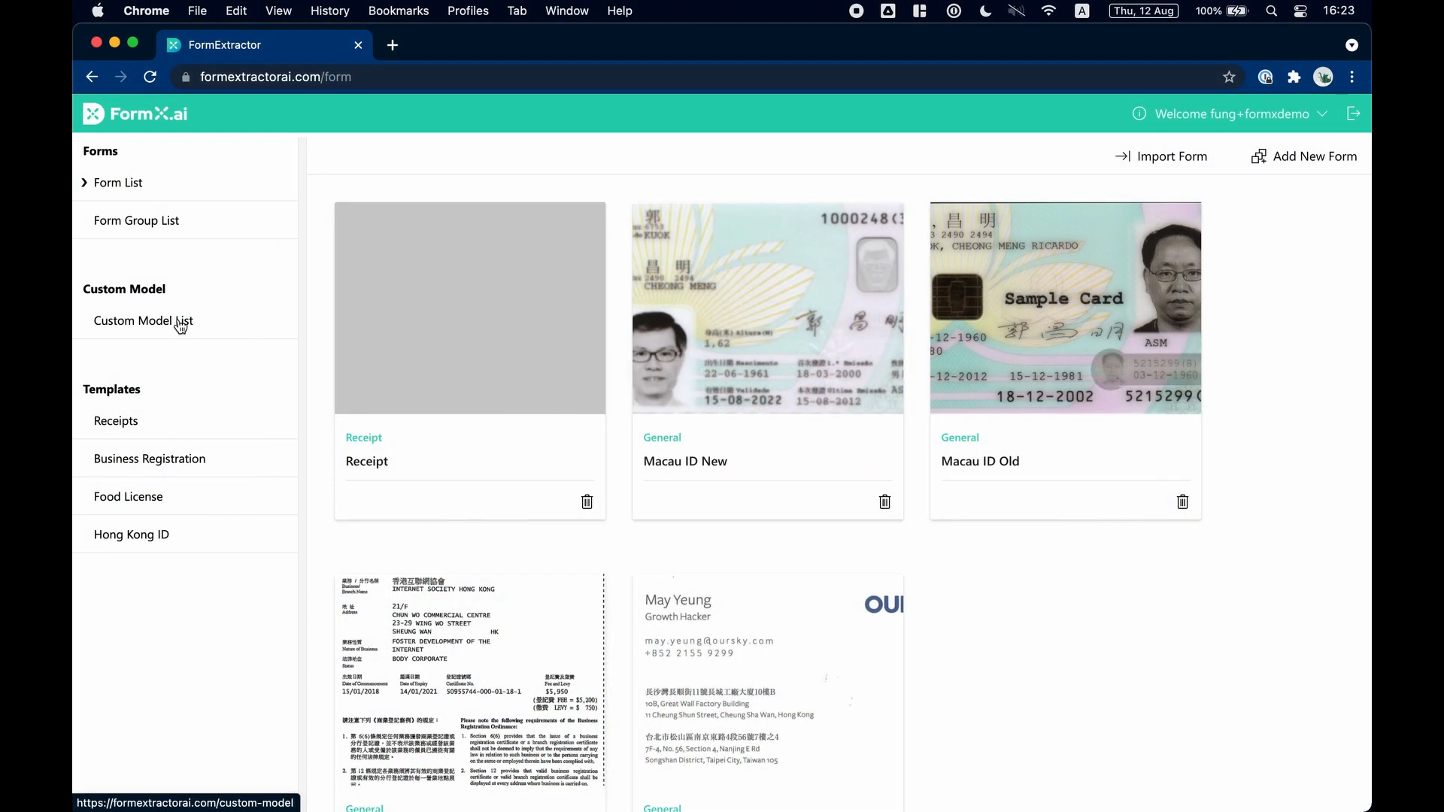
Create a new custom model named Invoices.
left_click(185, 323)
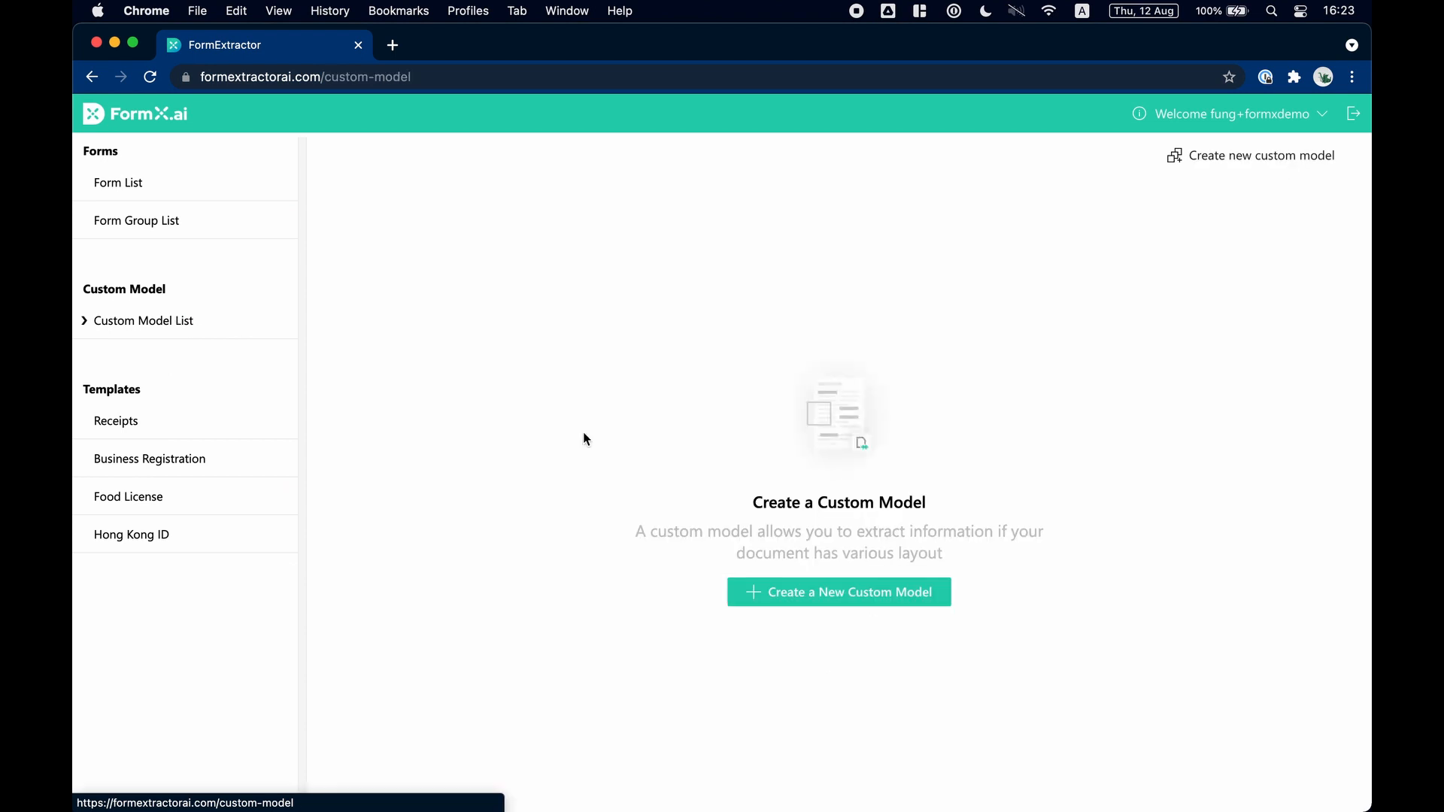
left_click(797, 590)
type("In")
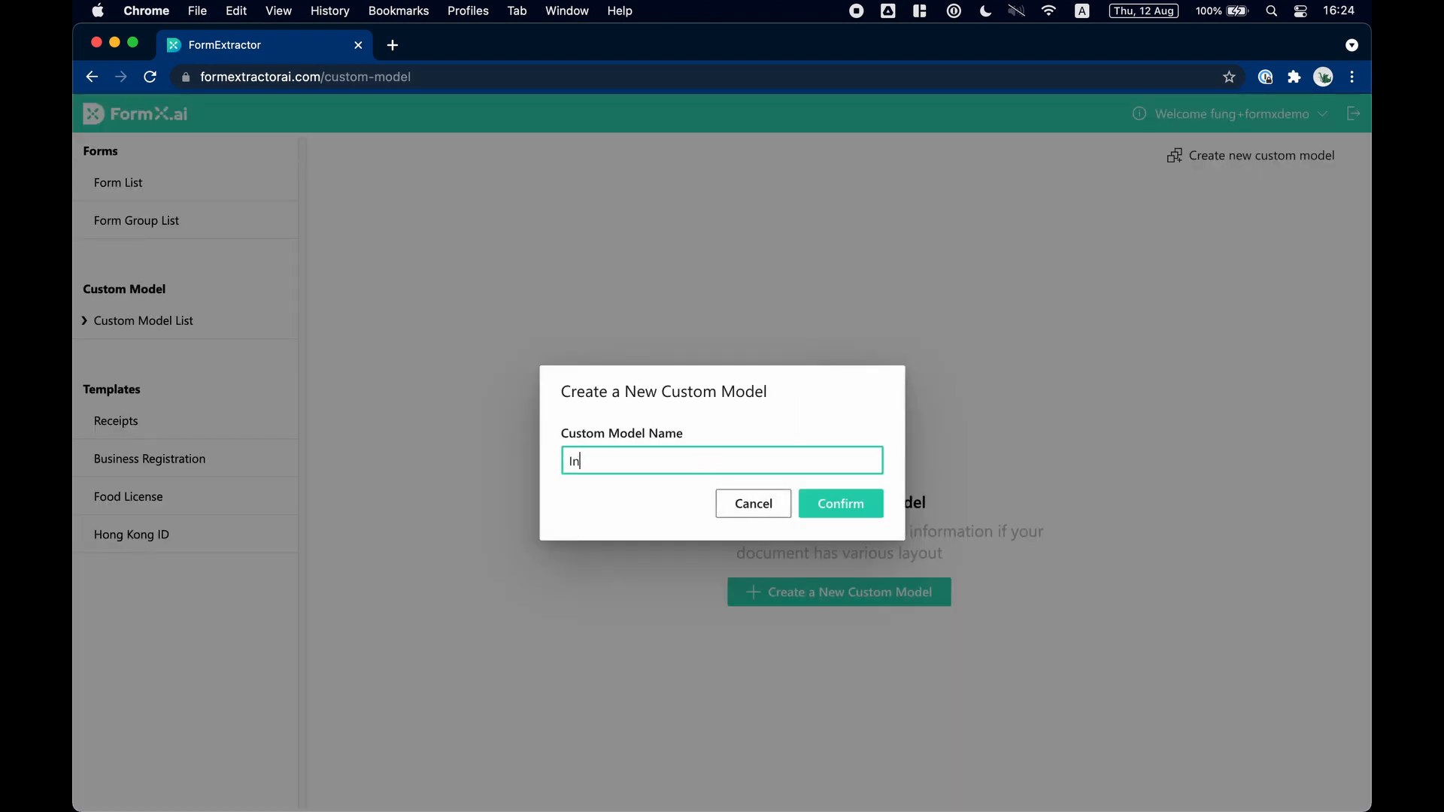
type("voices")
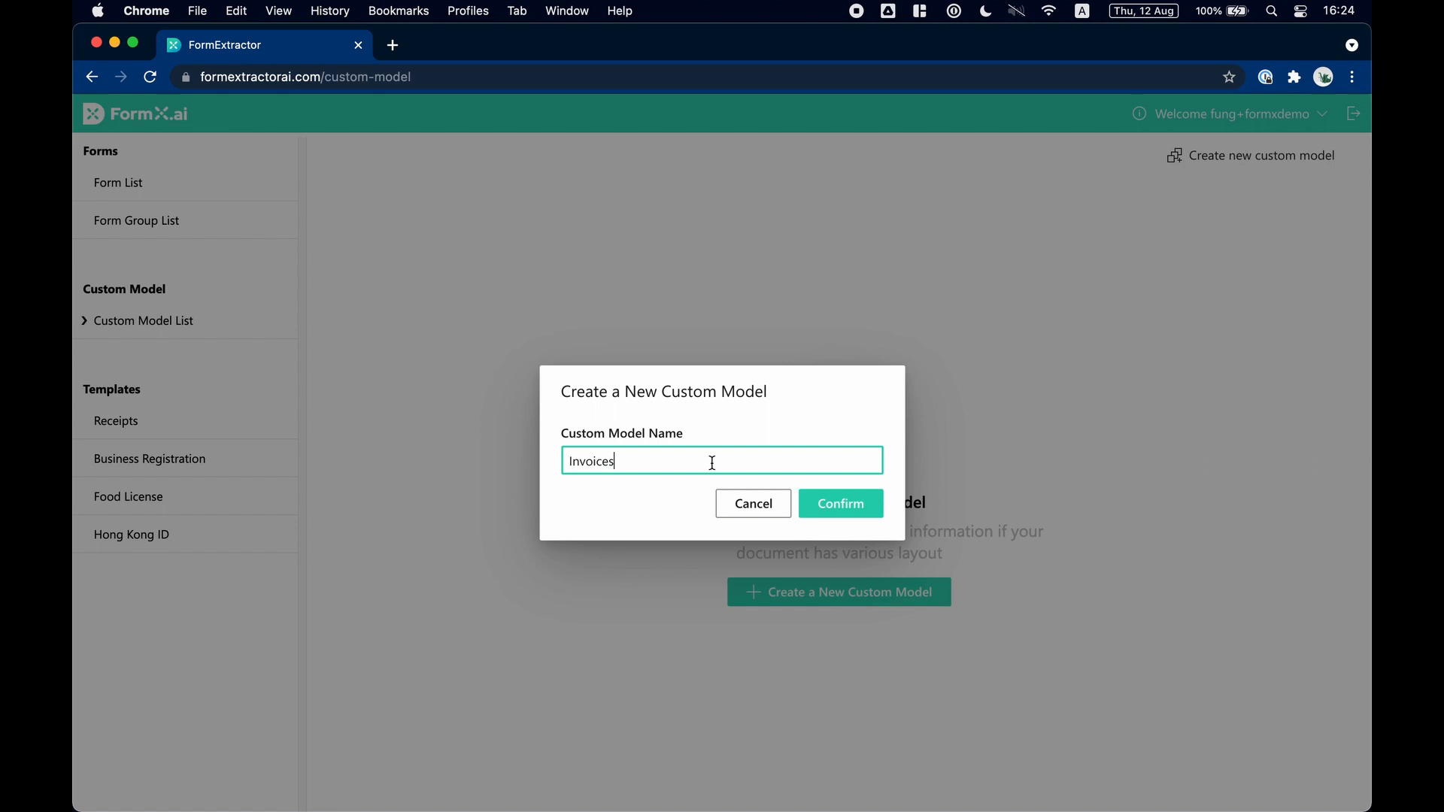
left_click(839, 509)
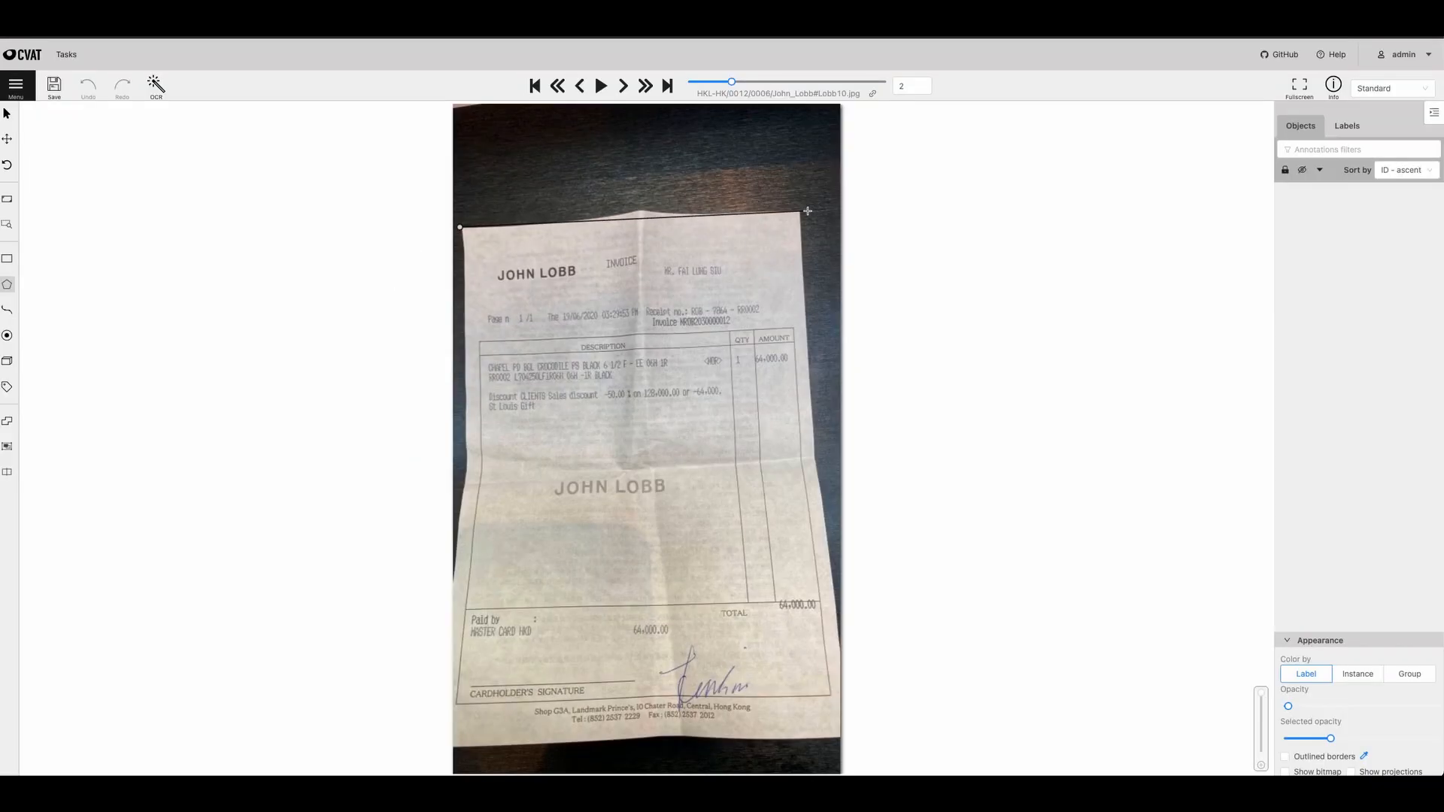
In CVAT, outline the whole photographed invoice sheet with a four-point receipt_box polygon.
left_click(808, 210)
left_click(839, 741)
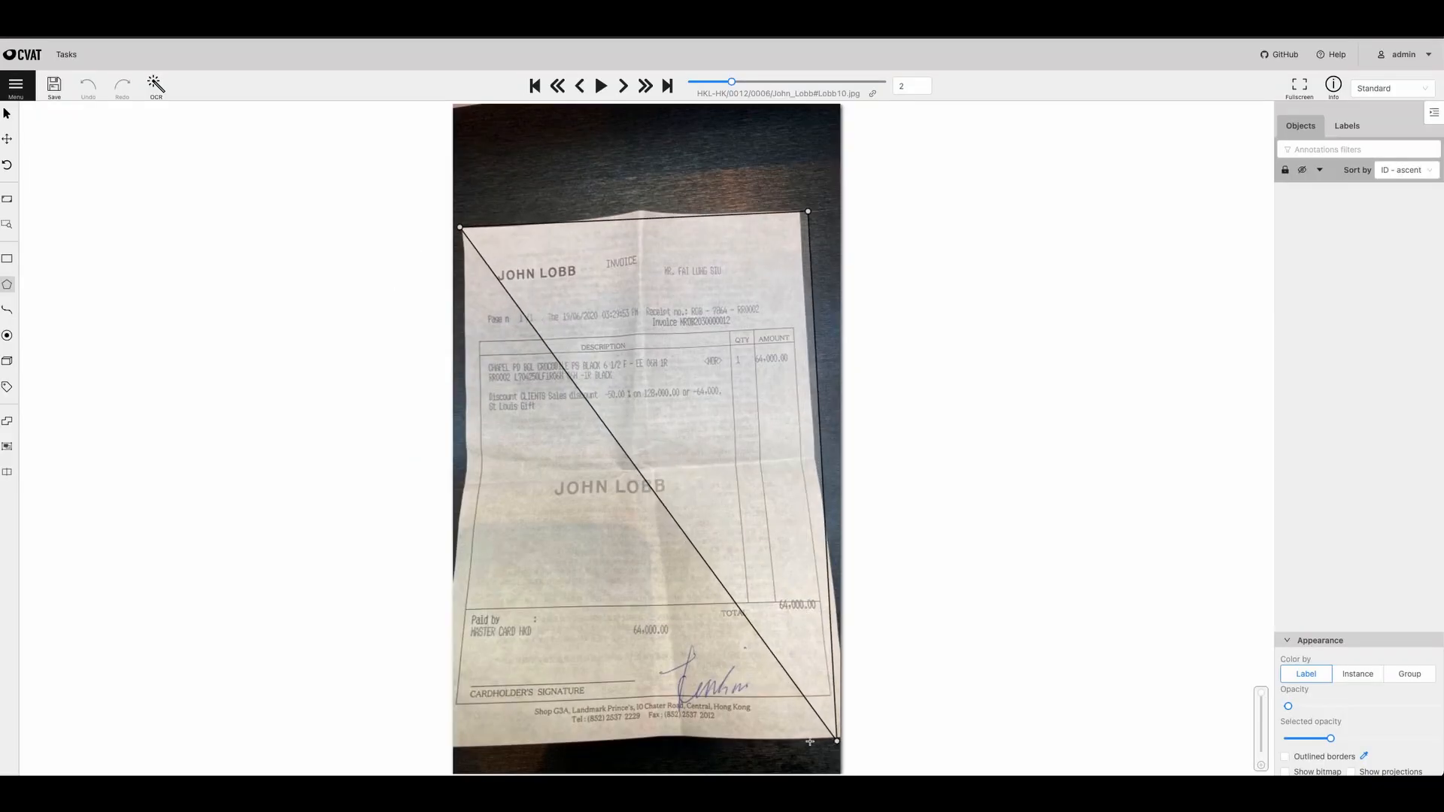
left_click(454, 752)
key("n")
Draw a four-point polygon labelled transaction_date_value around the date printed on the invoice.
mouse_move(6, 284)
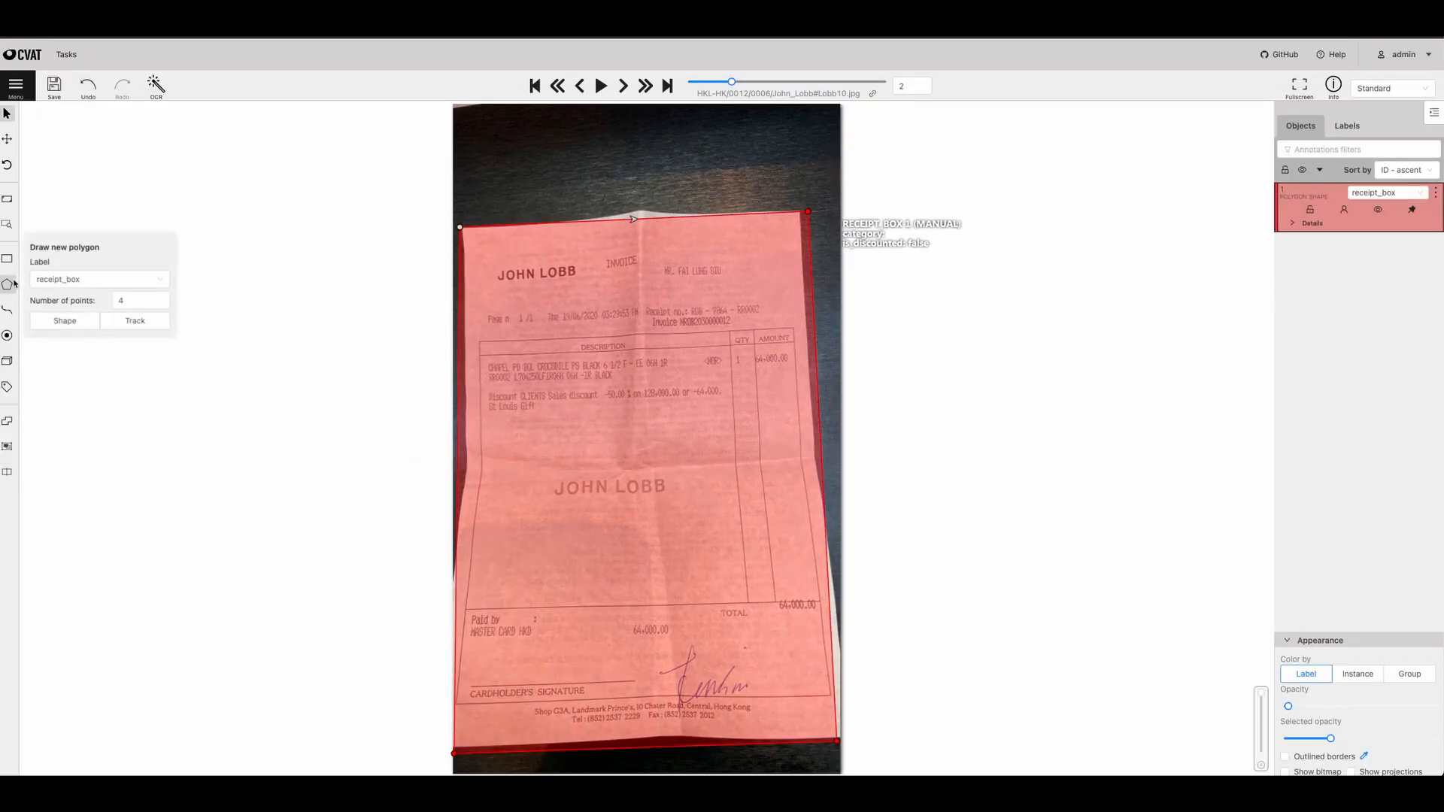
left_click(78, 281)
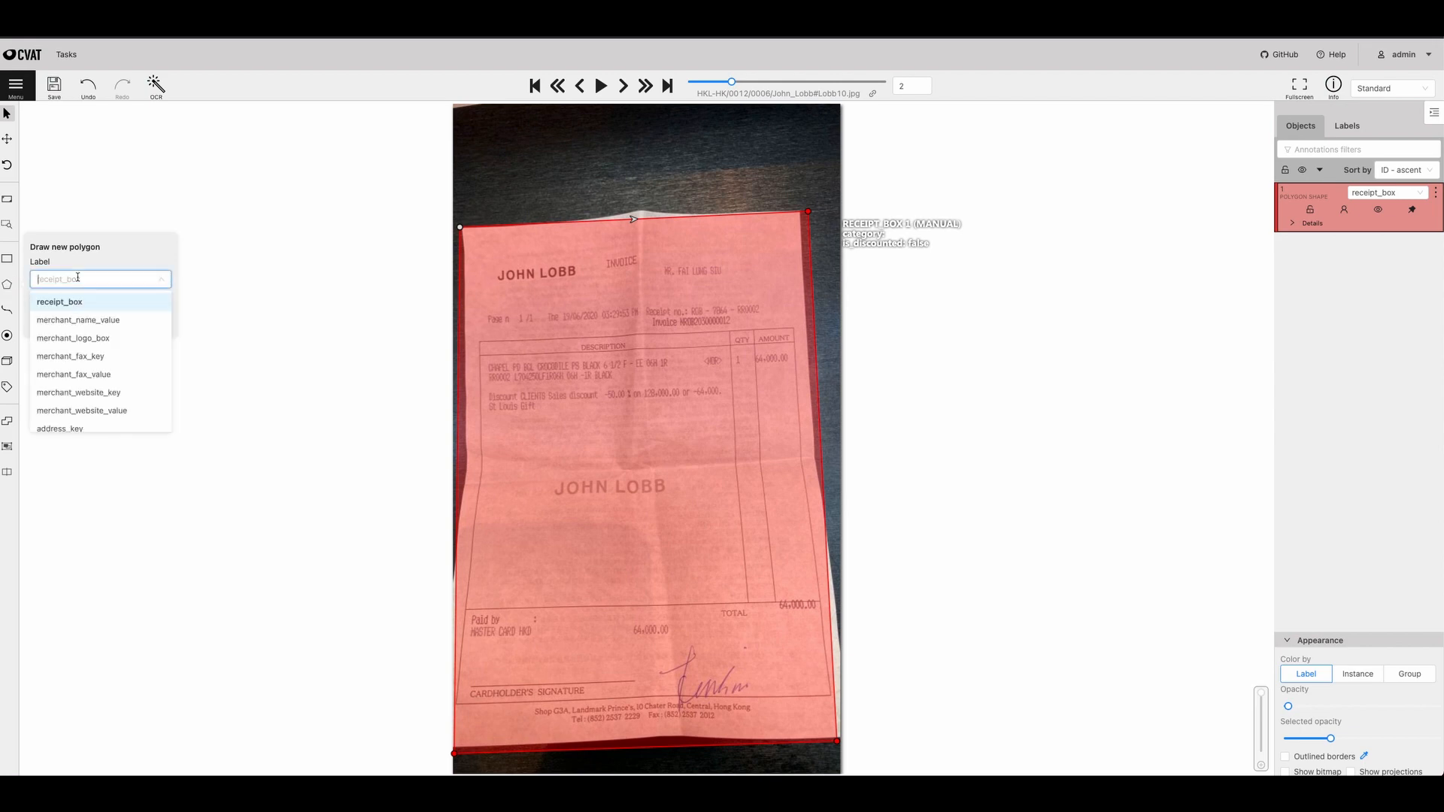
type("date")
left_click(87, 321)
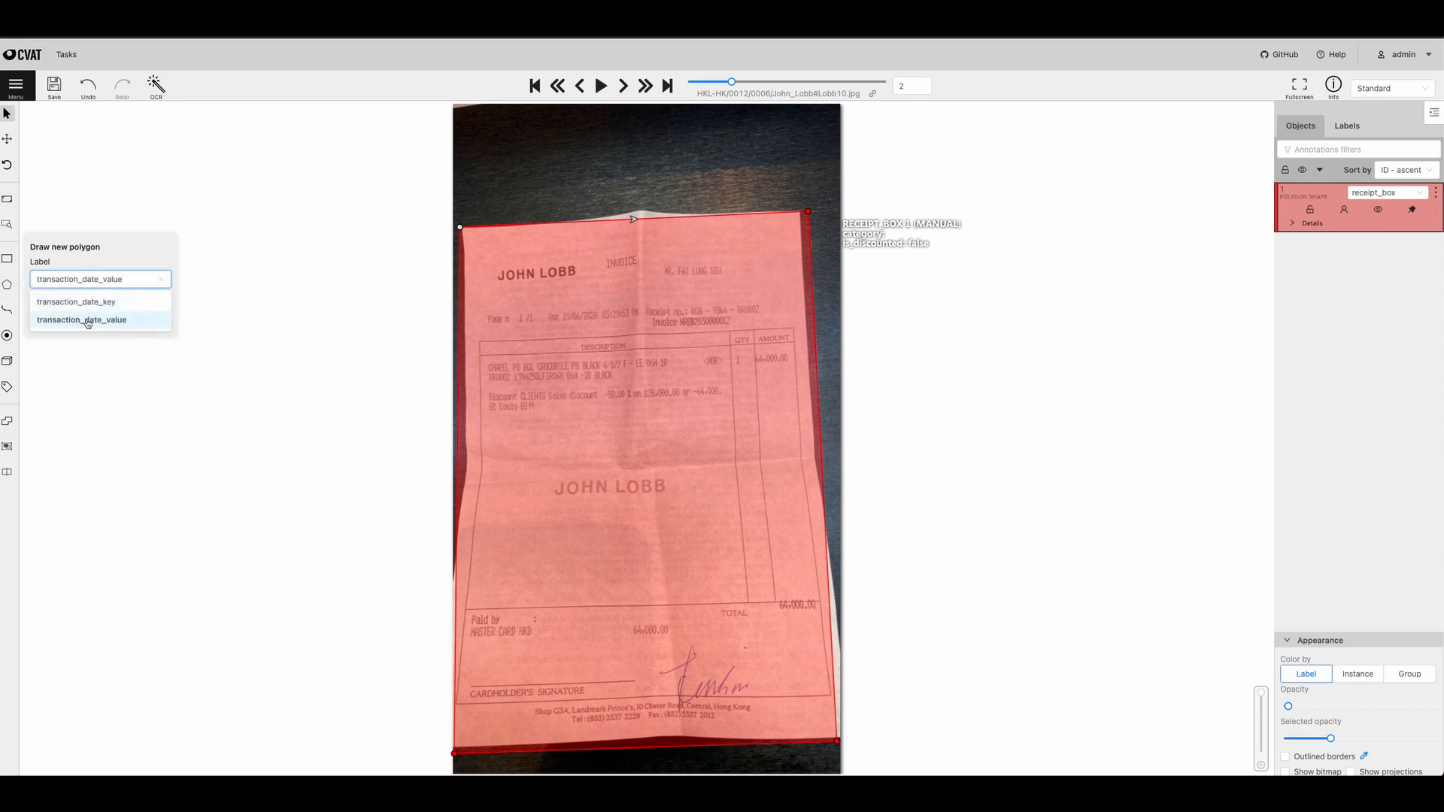
left_click(86, 323)
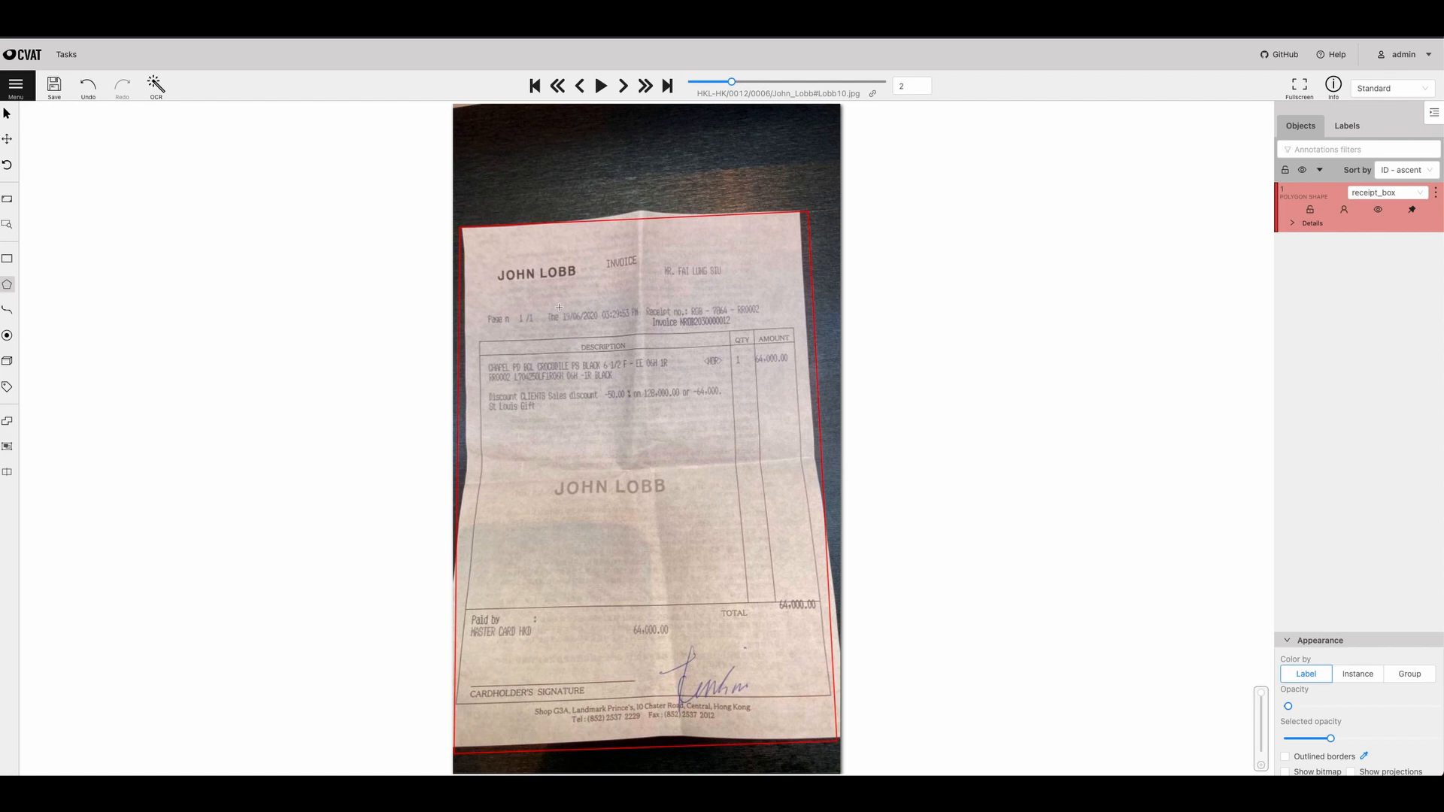
left_click(600, 306)
left_click(601, 328)
left_click(561, 329)
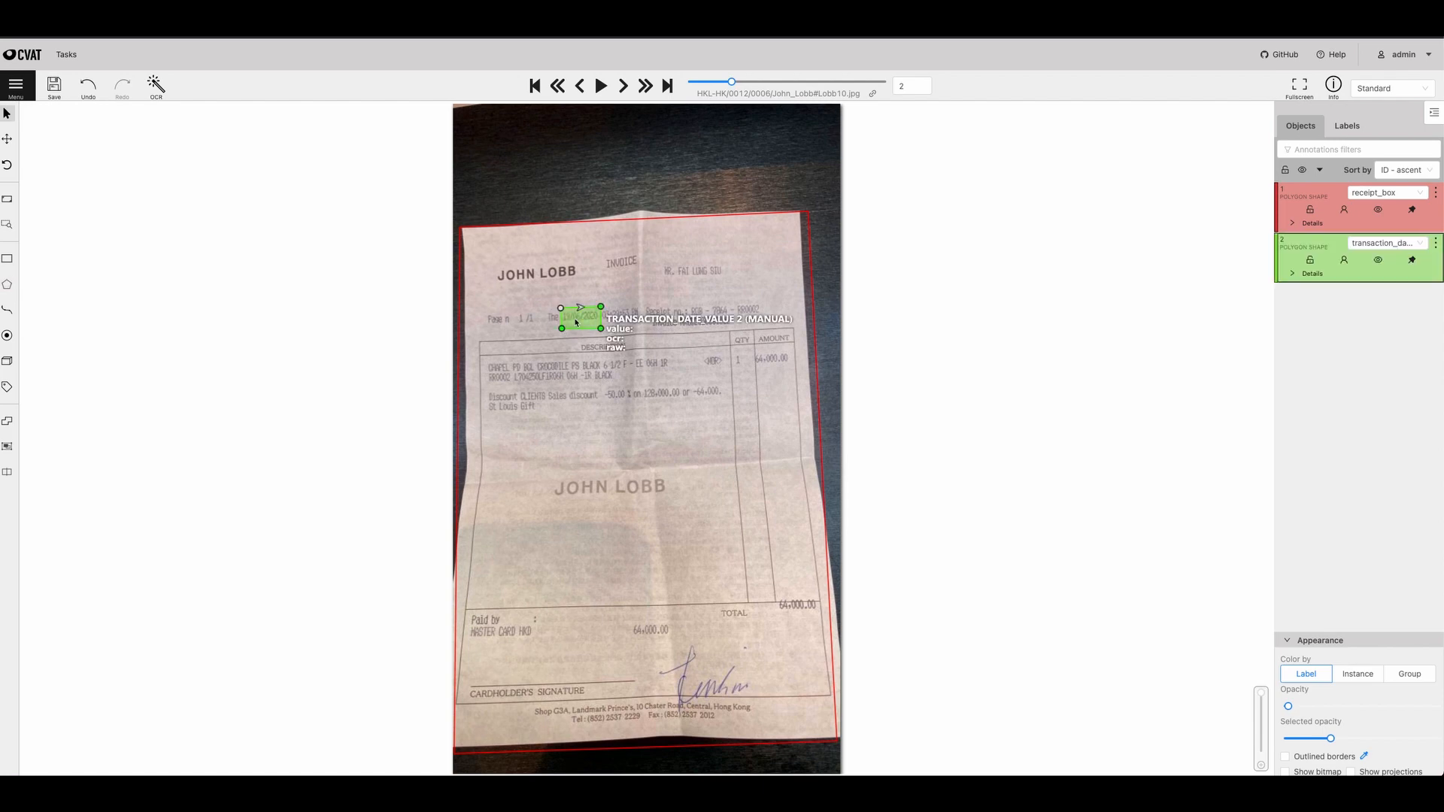
Draw a four-point polygon labelled invoice_number_key around the word "Invoice" in front of the invoice number.
mouse_move(6, 285)
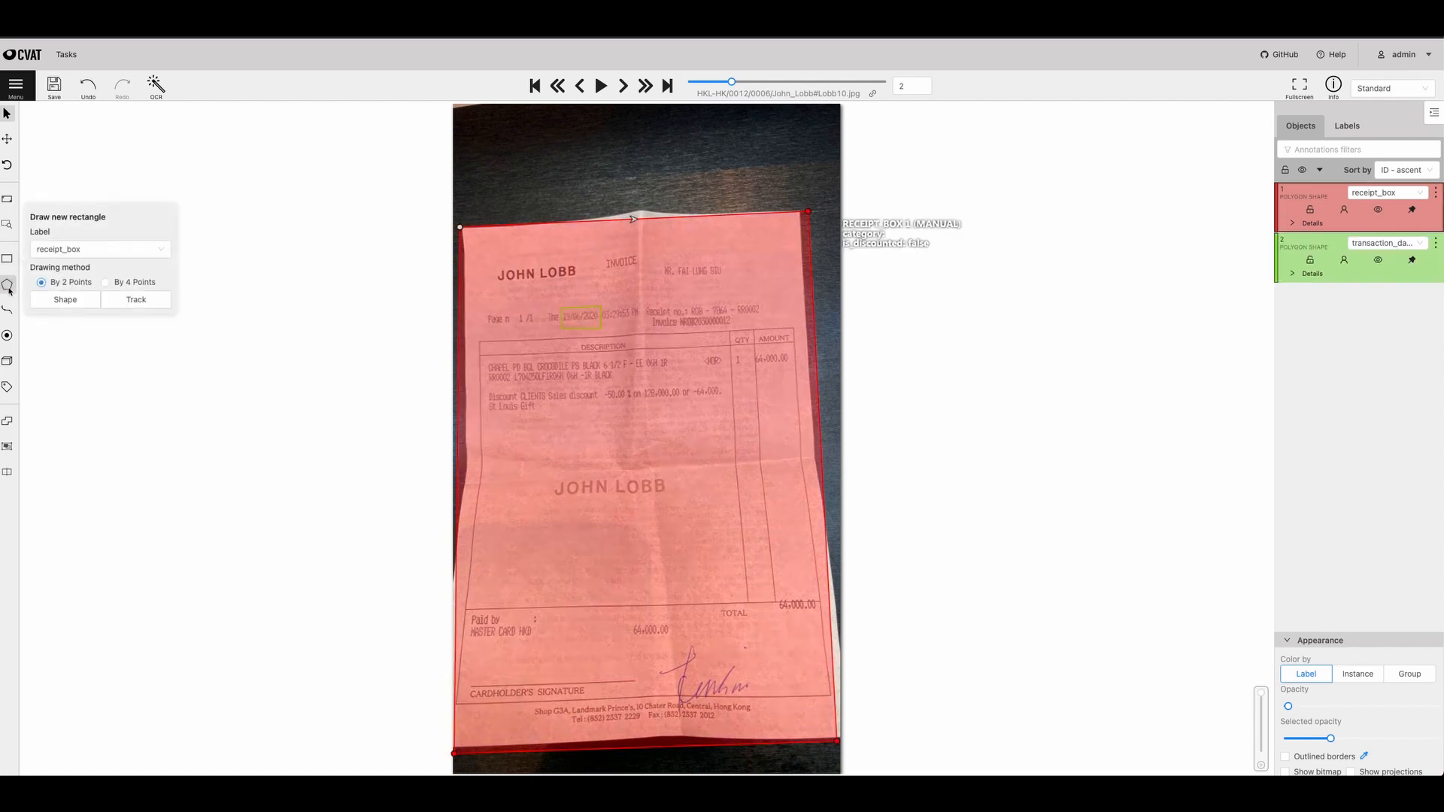
left_click(91, 279)
type("invoi")
left_click(80, 297)
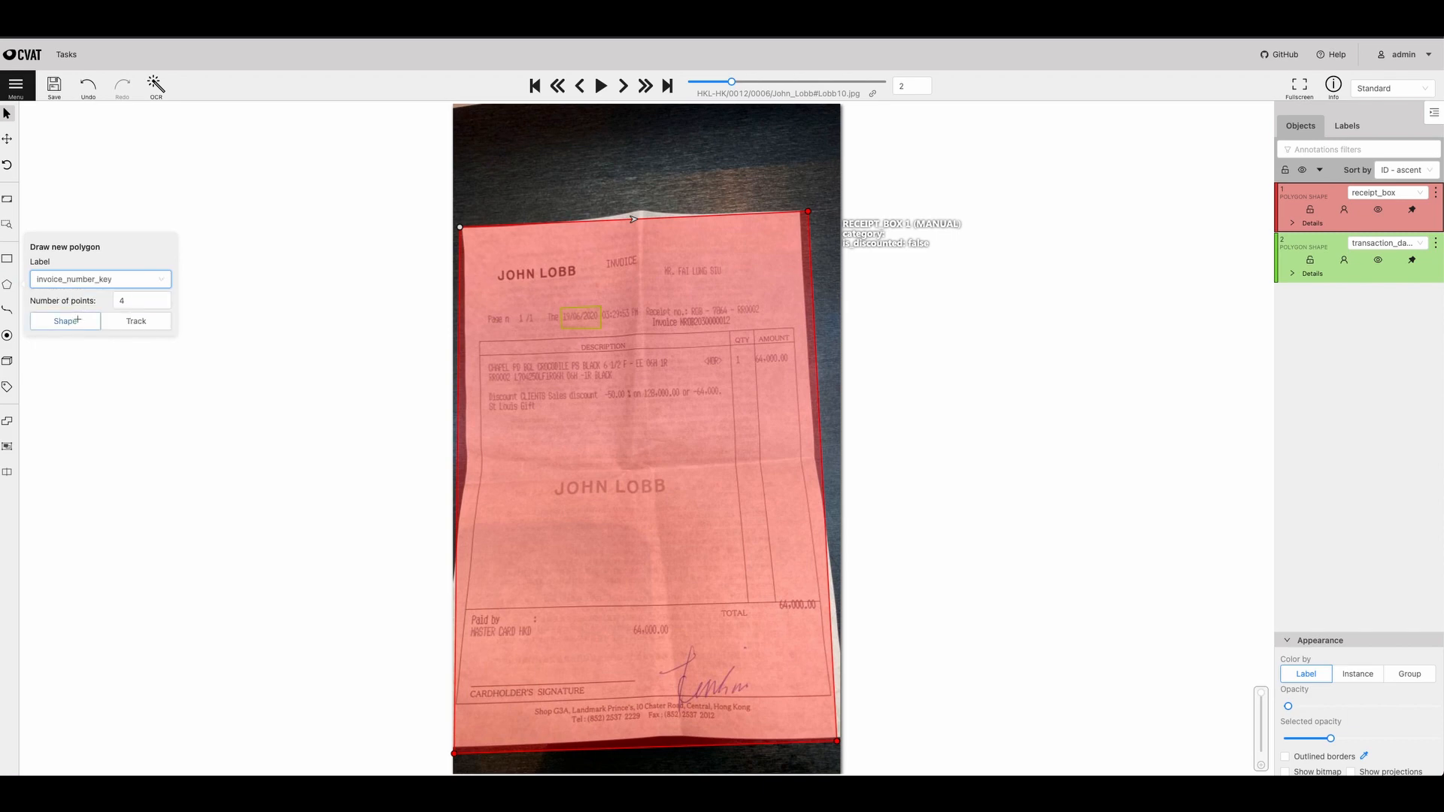
left_click(65, 321)
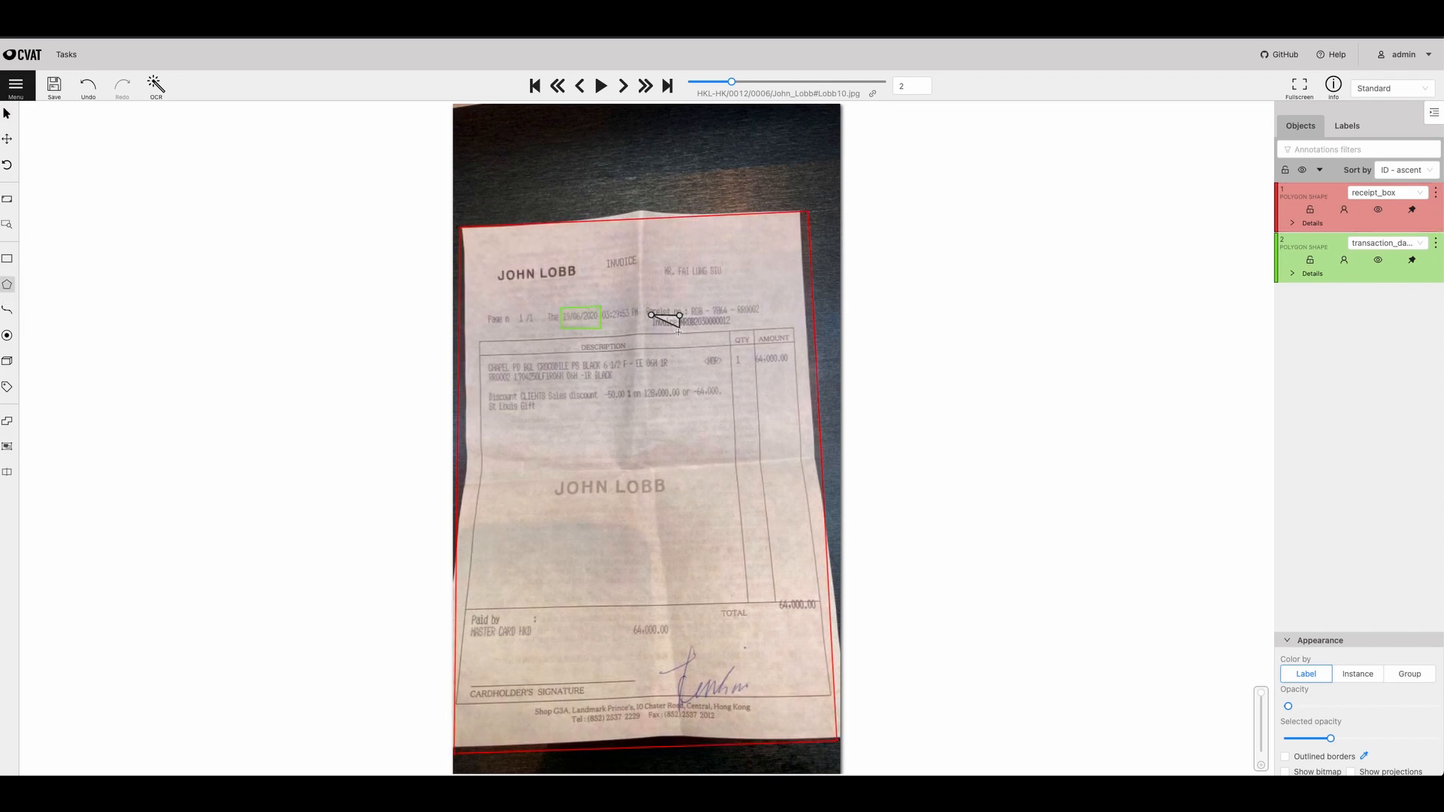
left_click(679, 332)
left_click(650, 331)
key("n")
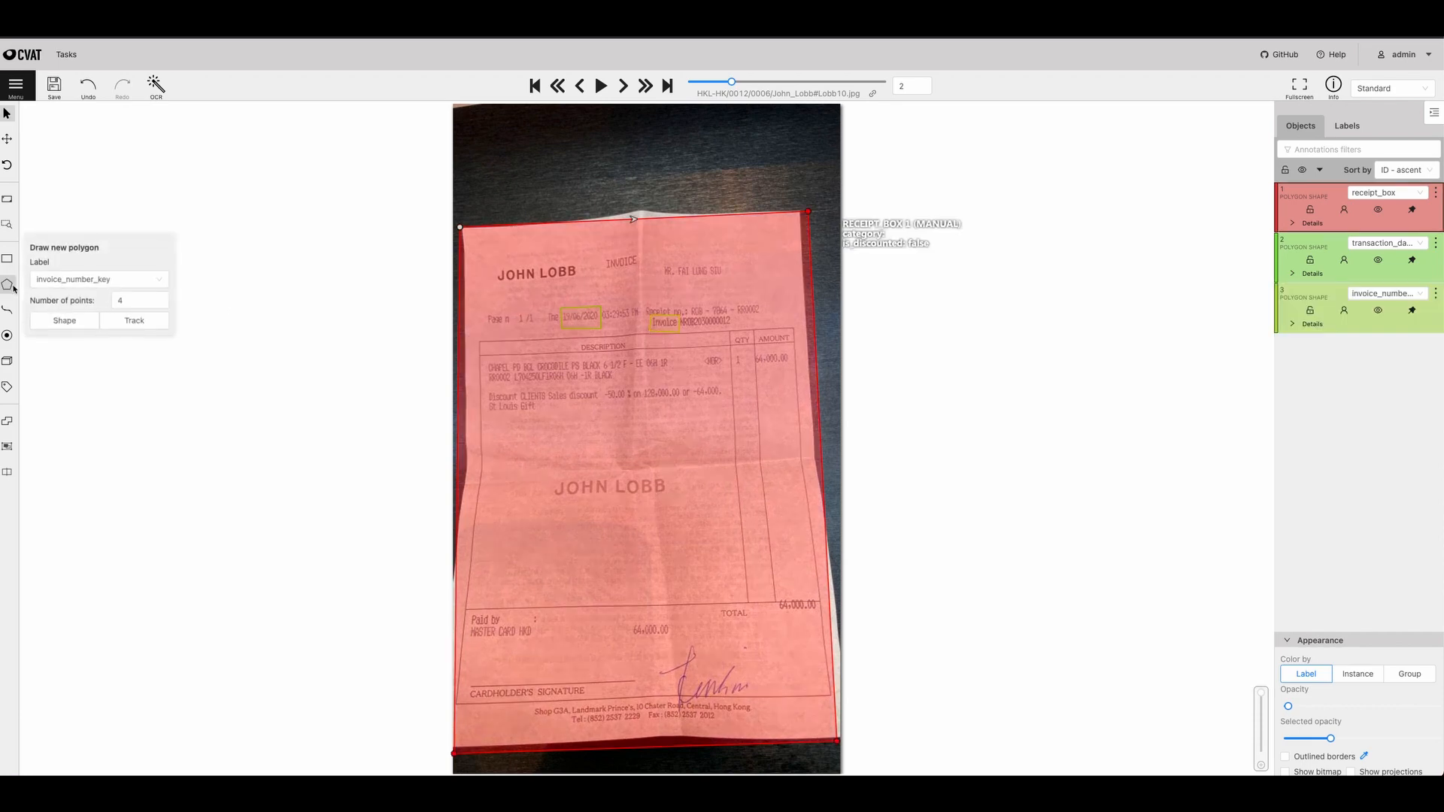
Draw a four-point polygon labelled invoice_number_value around the printed invoice number.
left_click(46, 279)
type("invoi")
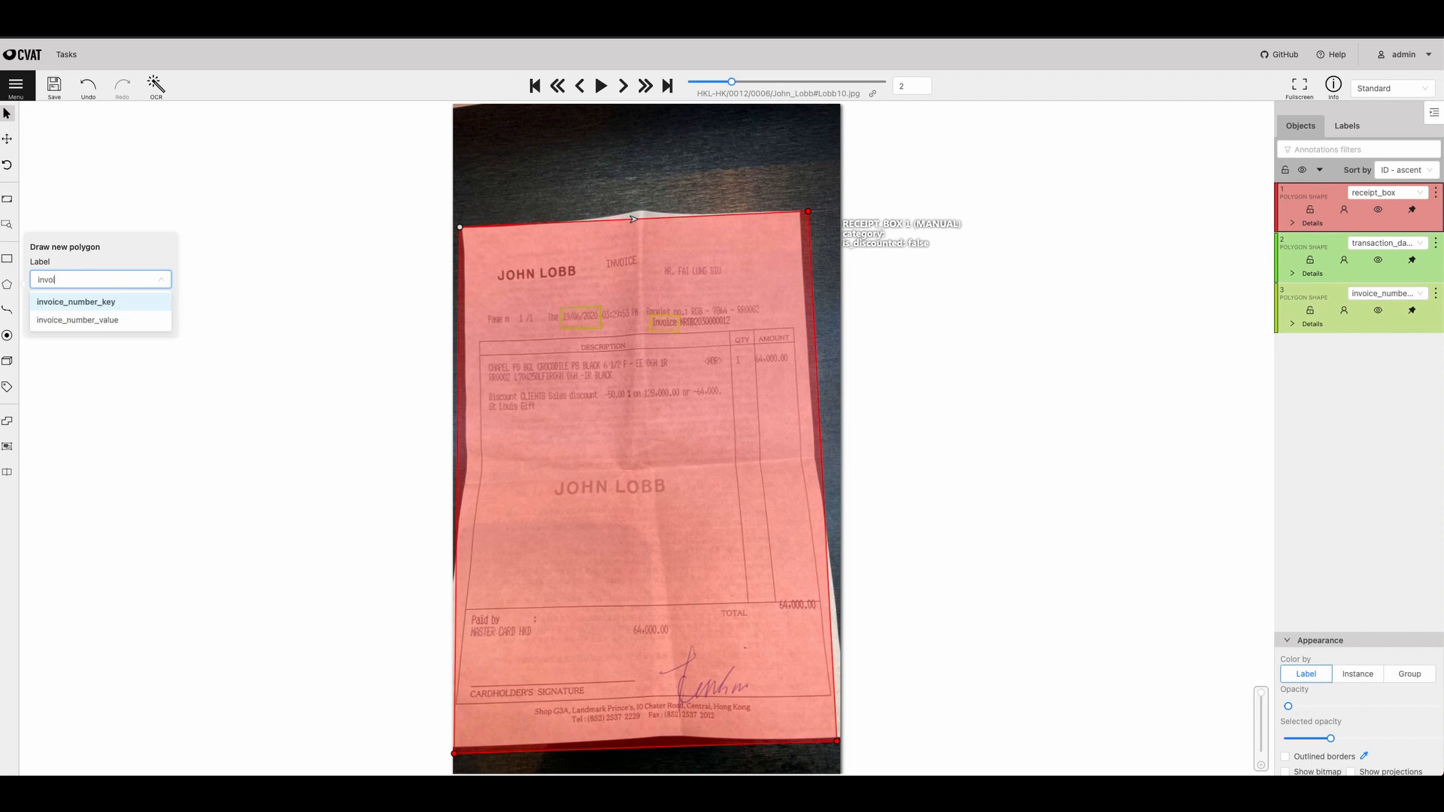
left_click(58, 319)
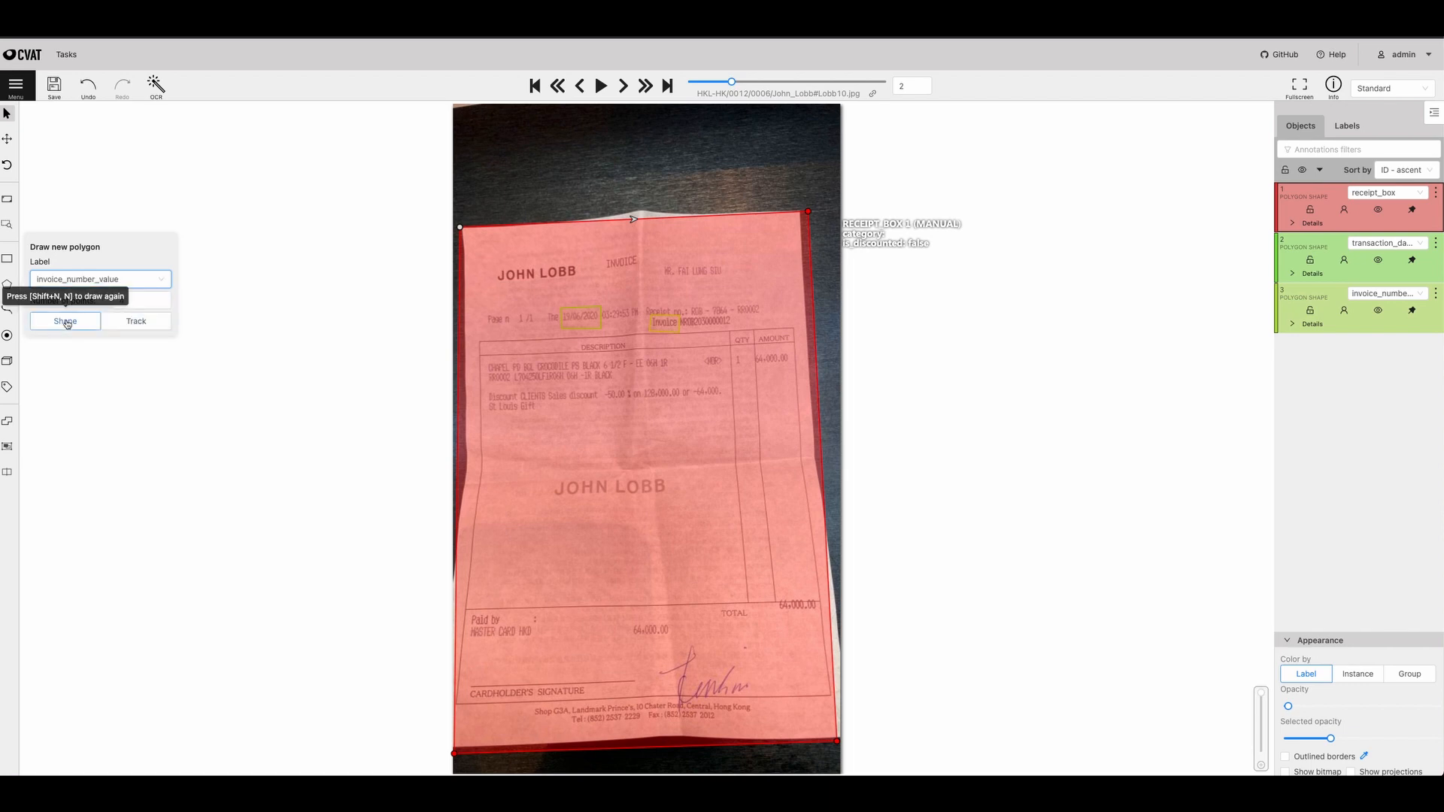
left_click(65, 319)
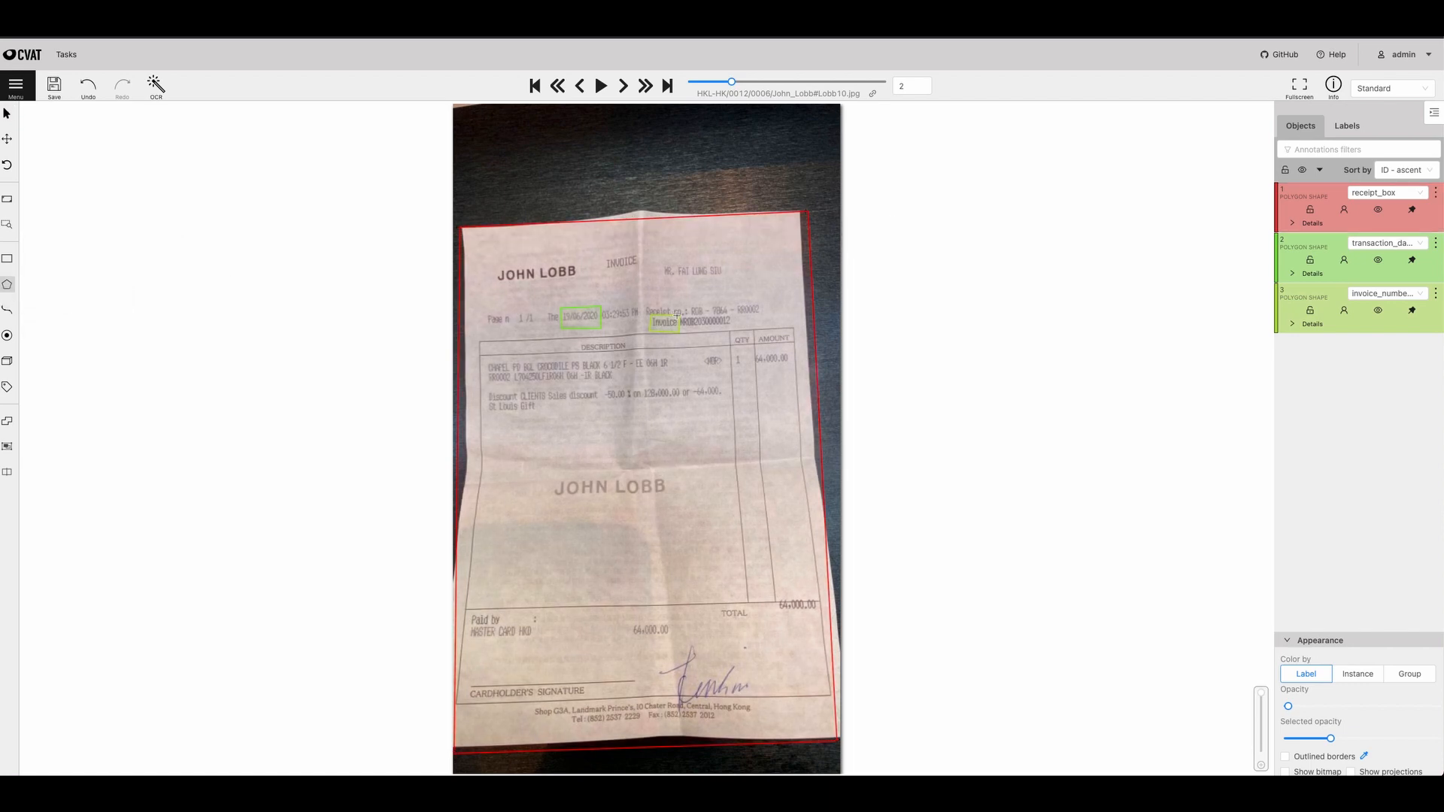
scroll(677, 315, "up", 10)
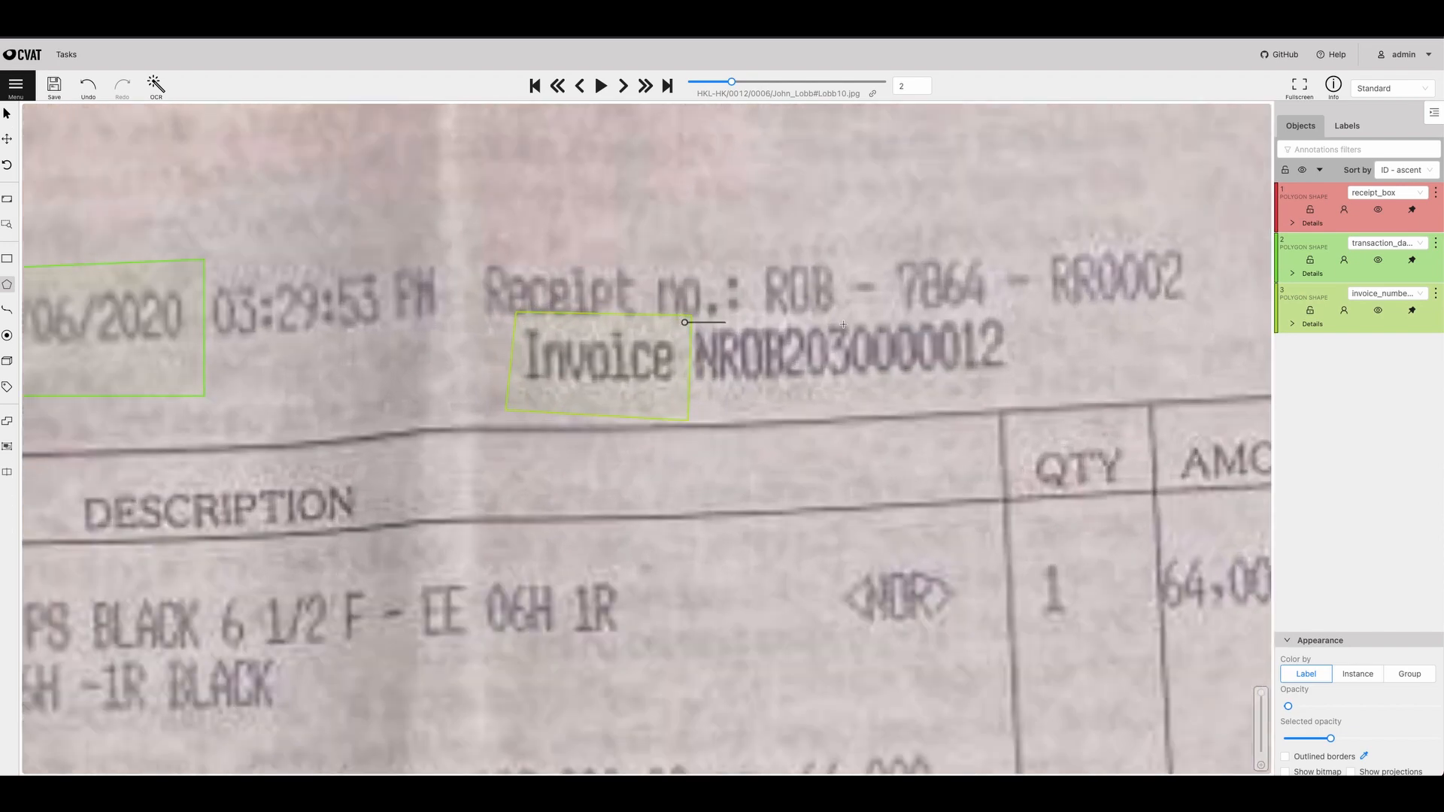
left_click(1030, 310)
left_click(1031, 390)
left_click(688, 407)
key("n")
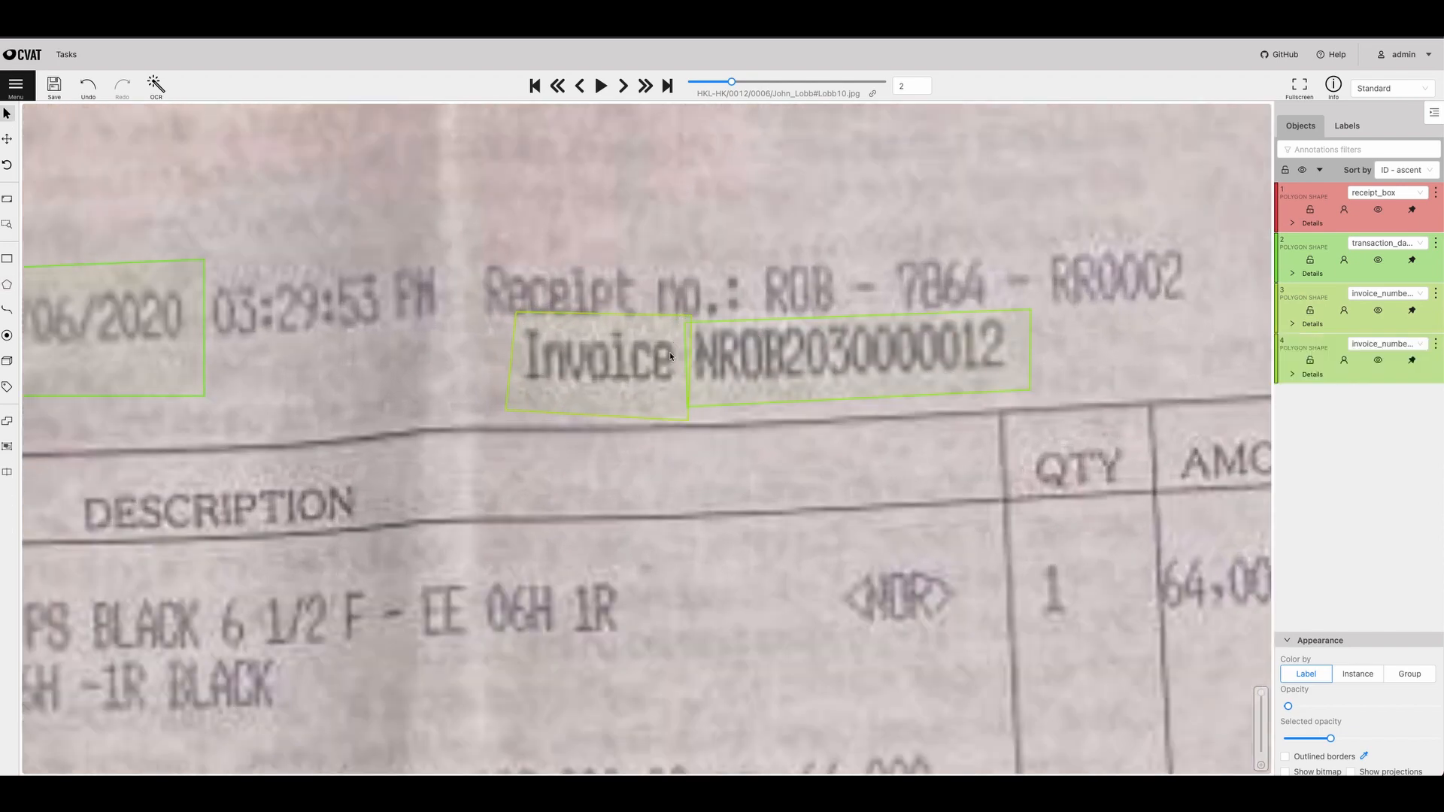
Switch the workspace to attribute annotation and advance from receipt_box past transaction_date_value to the following object.
left_click(1391, 88)
left_click(1376, 129)
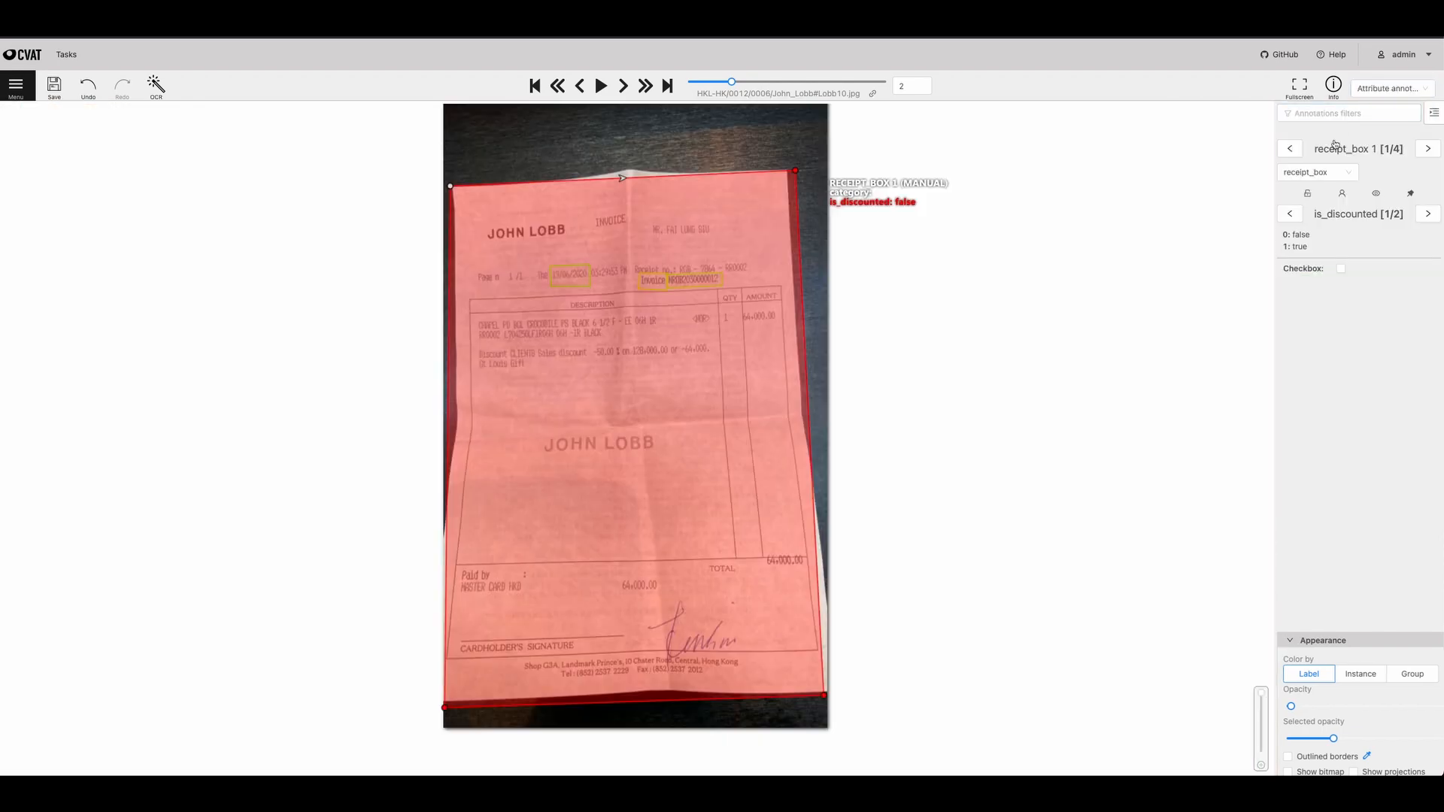
left_click(1425, 152)
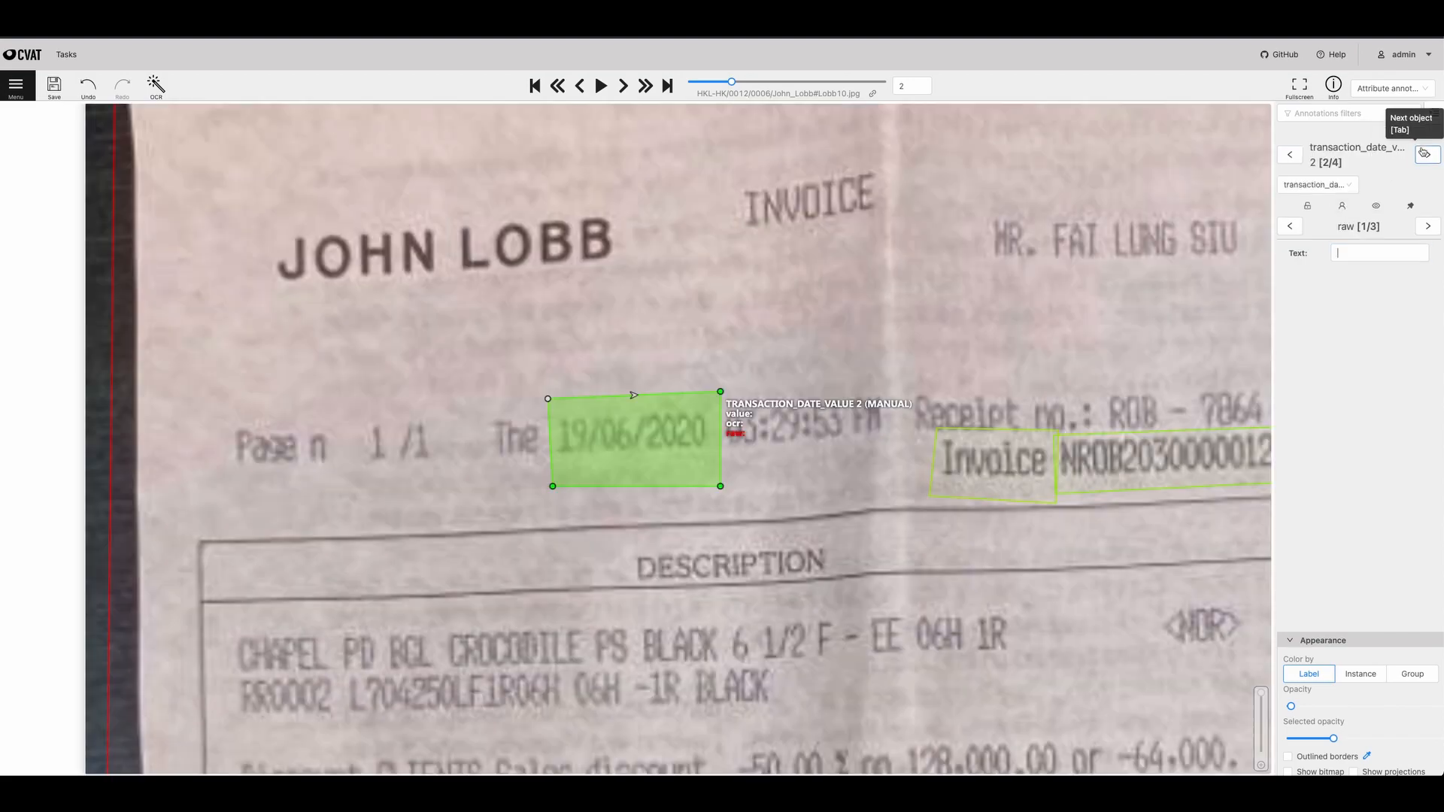
left_click(1426, 153)
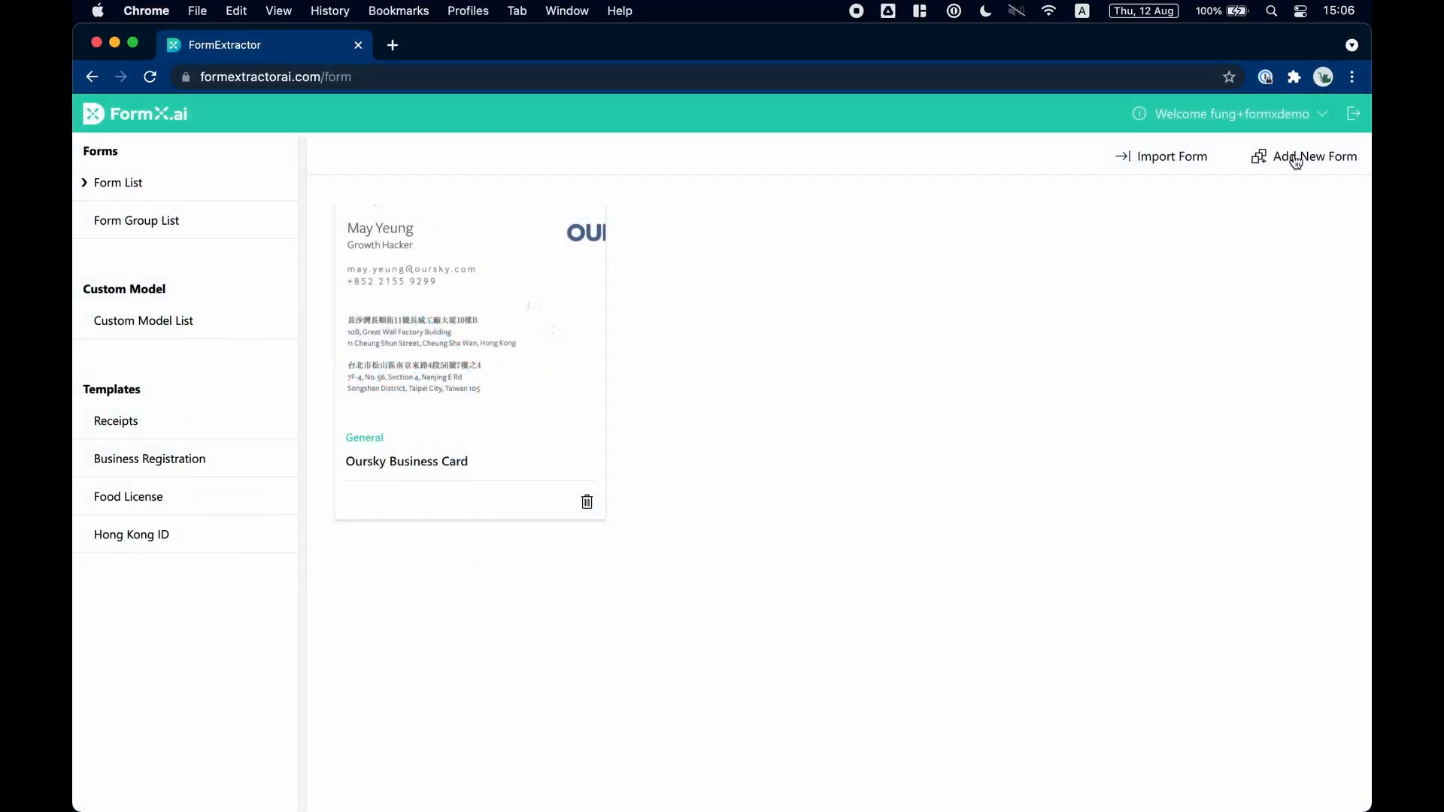
In FormX.ai, start a new fixed-format document extractor and name the form Business Registration.
left_click(1296, 158)
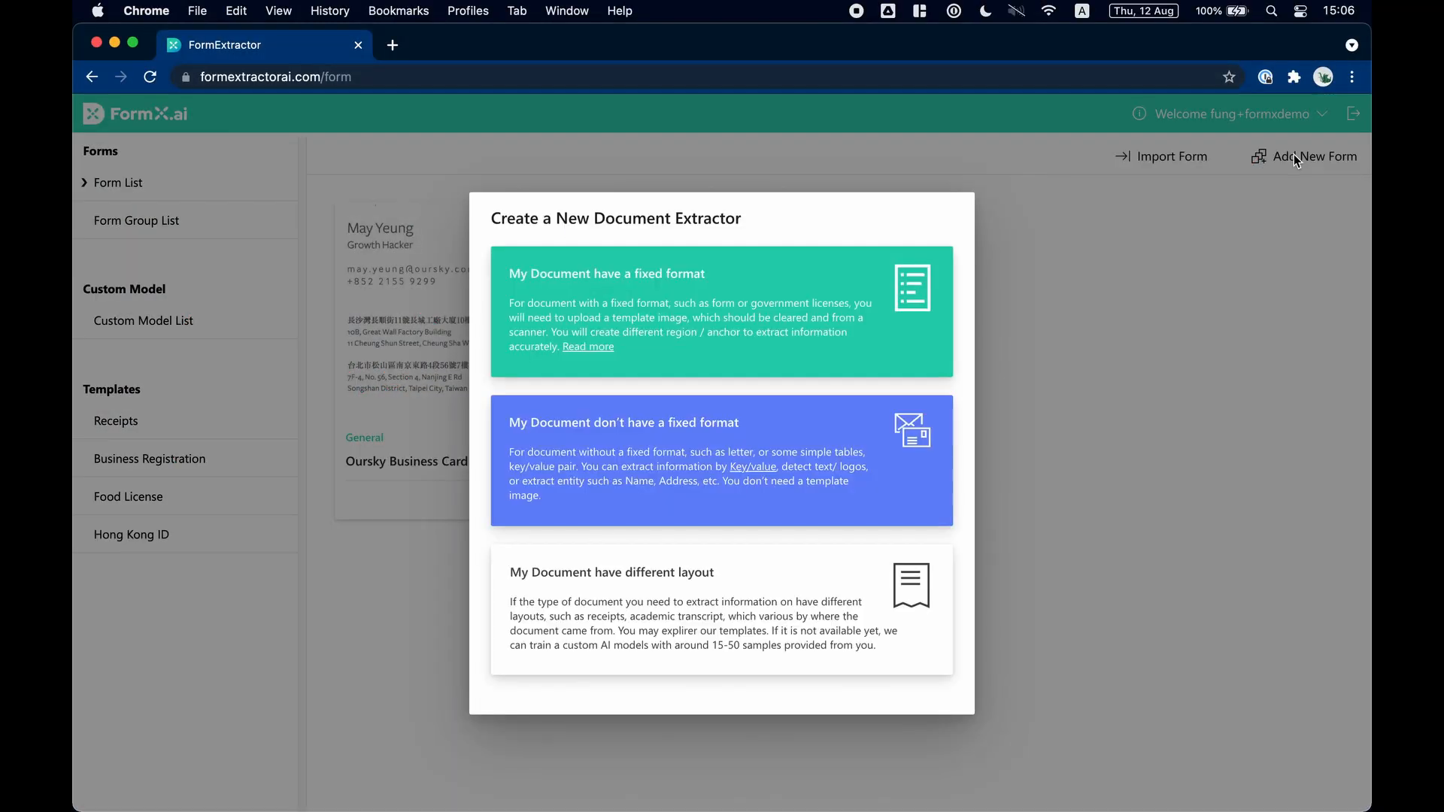
left_click(872, 293)
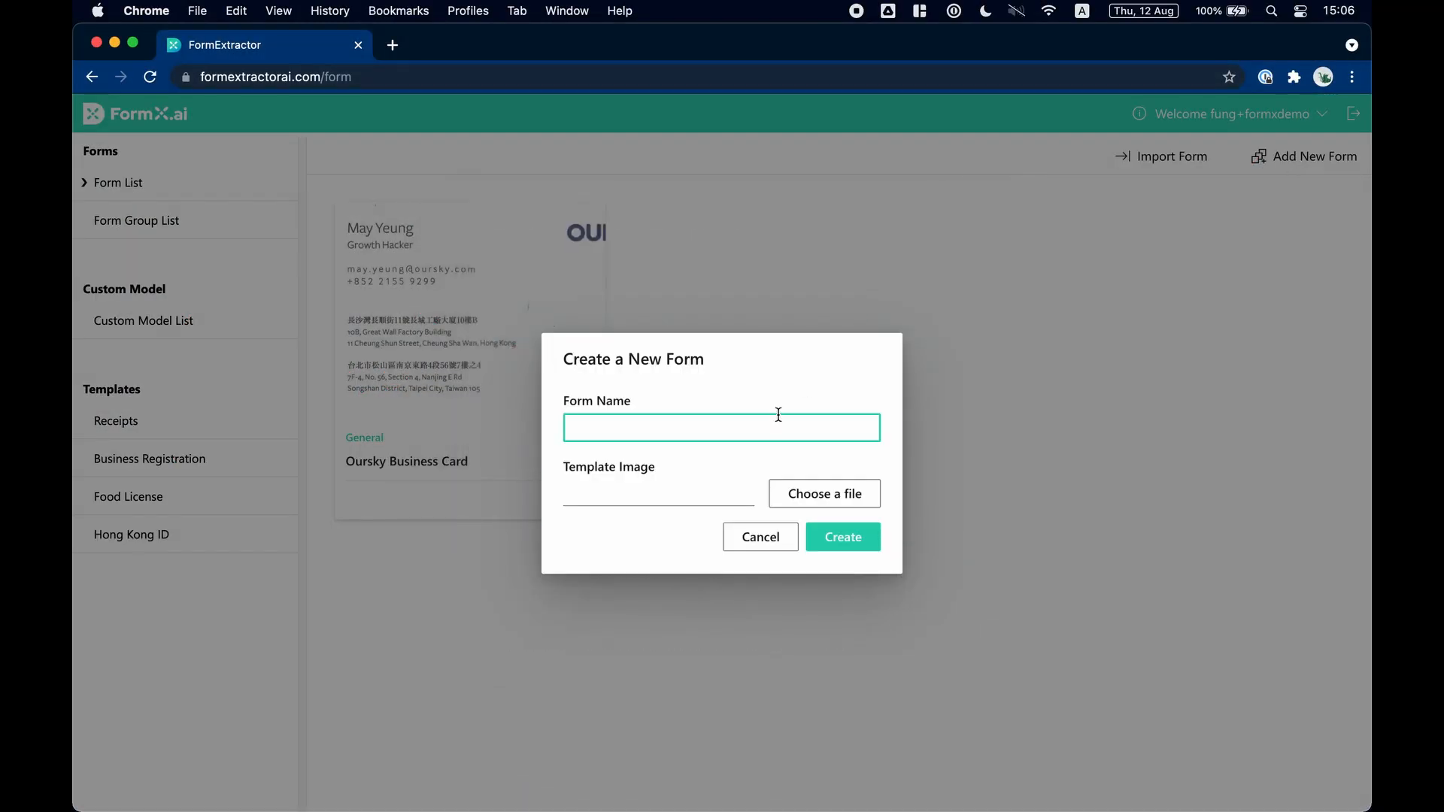
type("Business Registration")
Preview ISOC_HK_BR.jpg from the BR - Demo folder, use it as the template image and create the form.
left_click(819, 495)
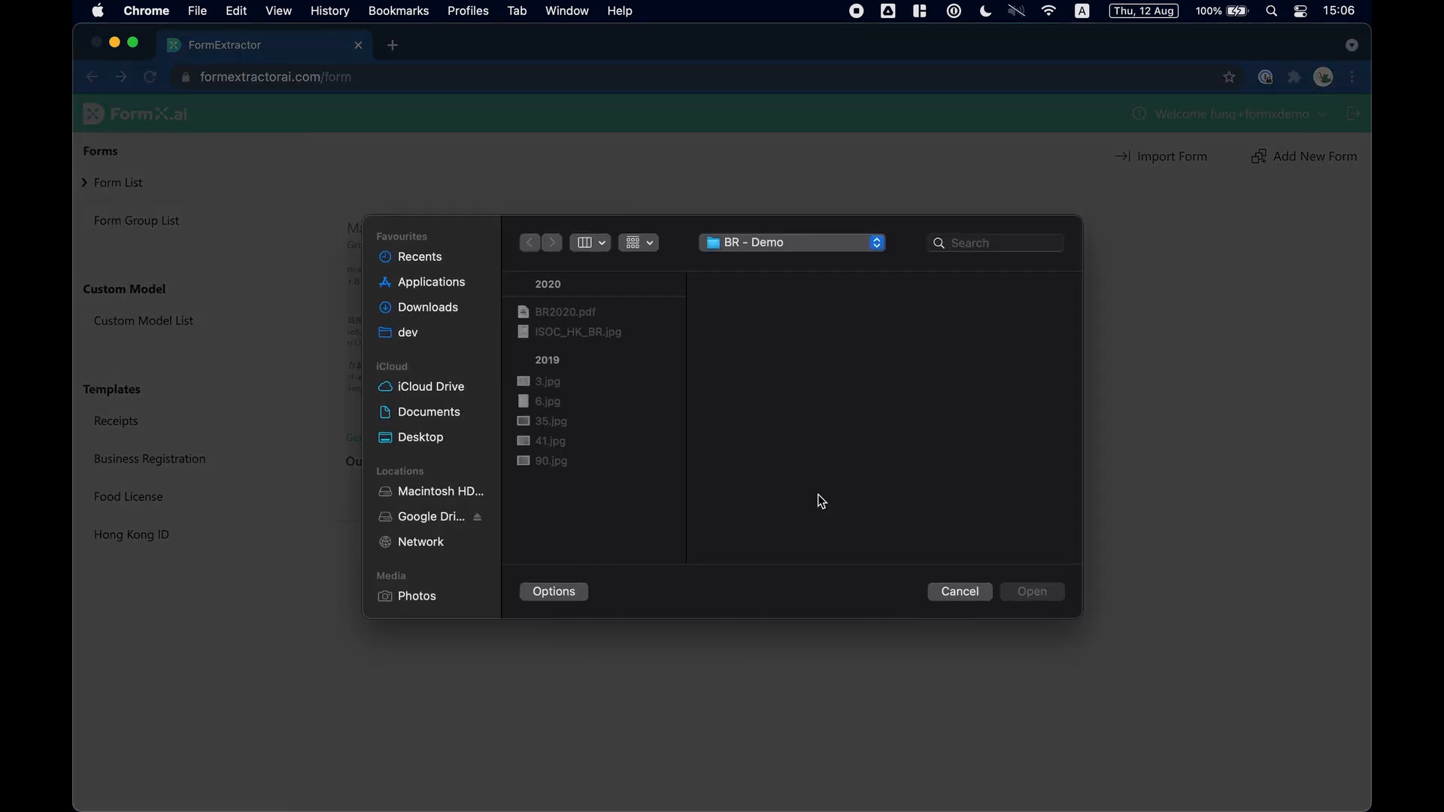
left_click(624, 330)
key("space")
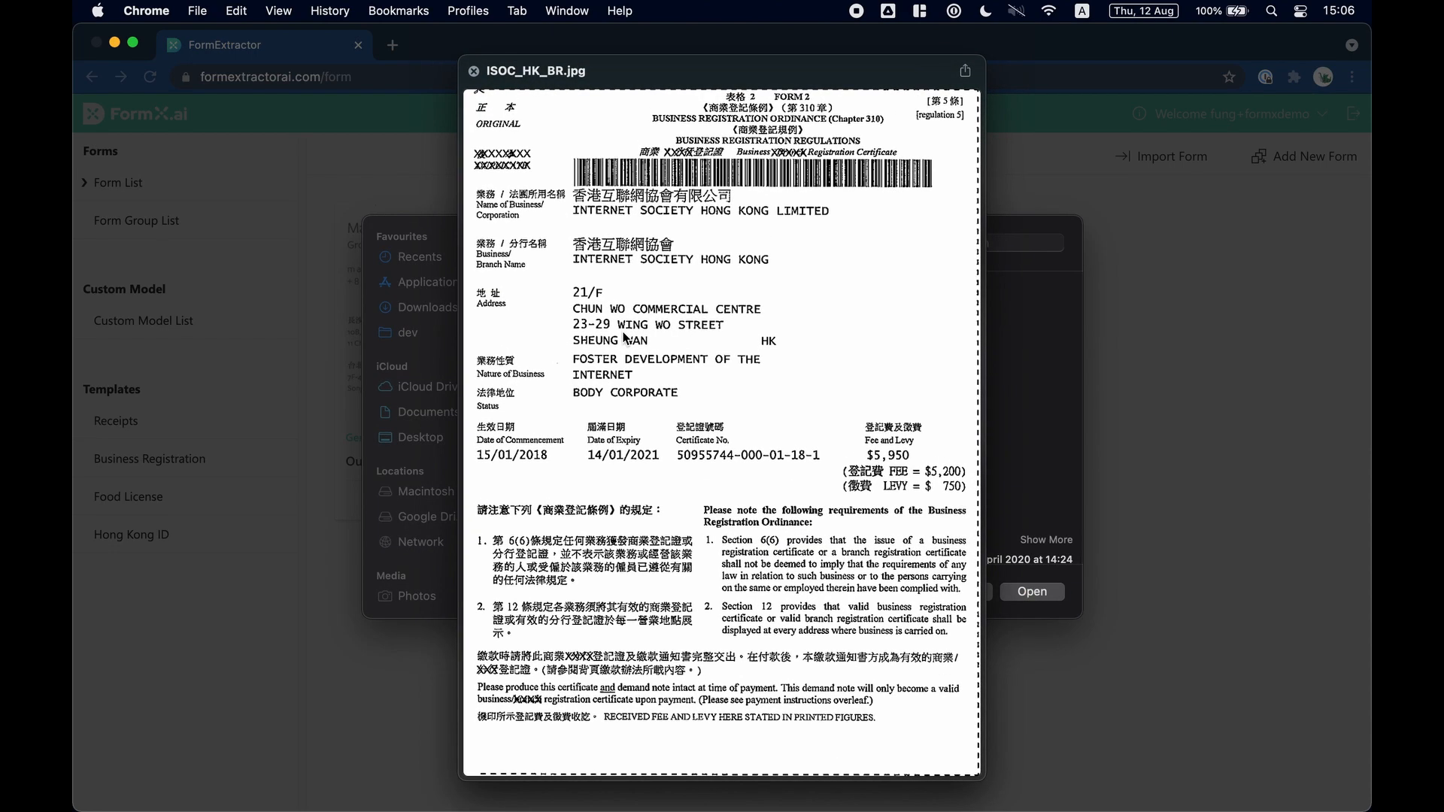
key("space")
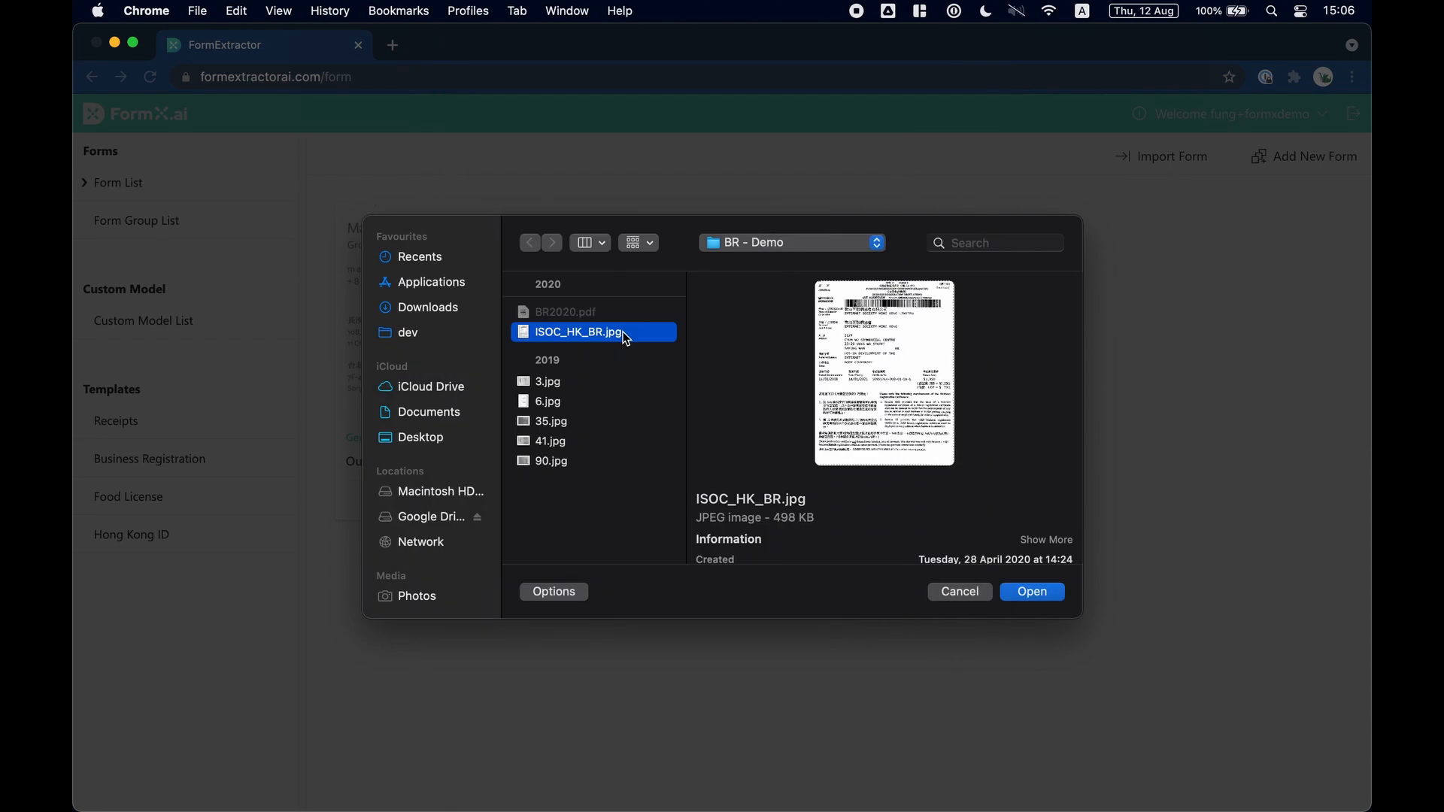
left_click(1032, 593)
left_click(843, 537)
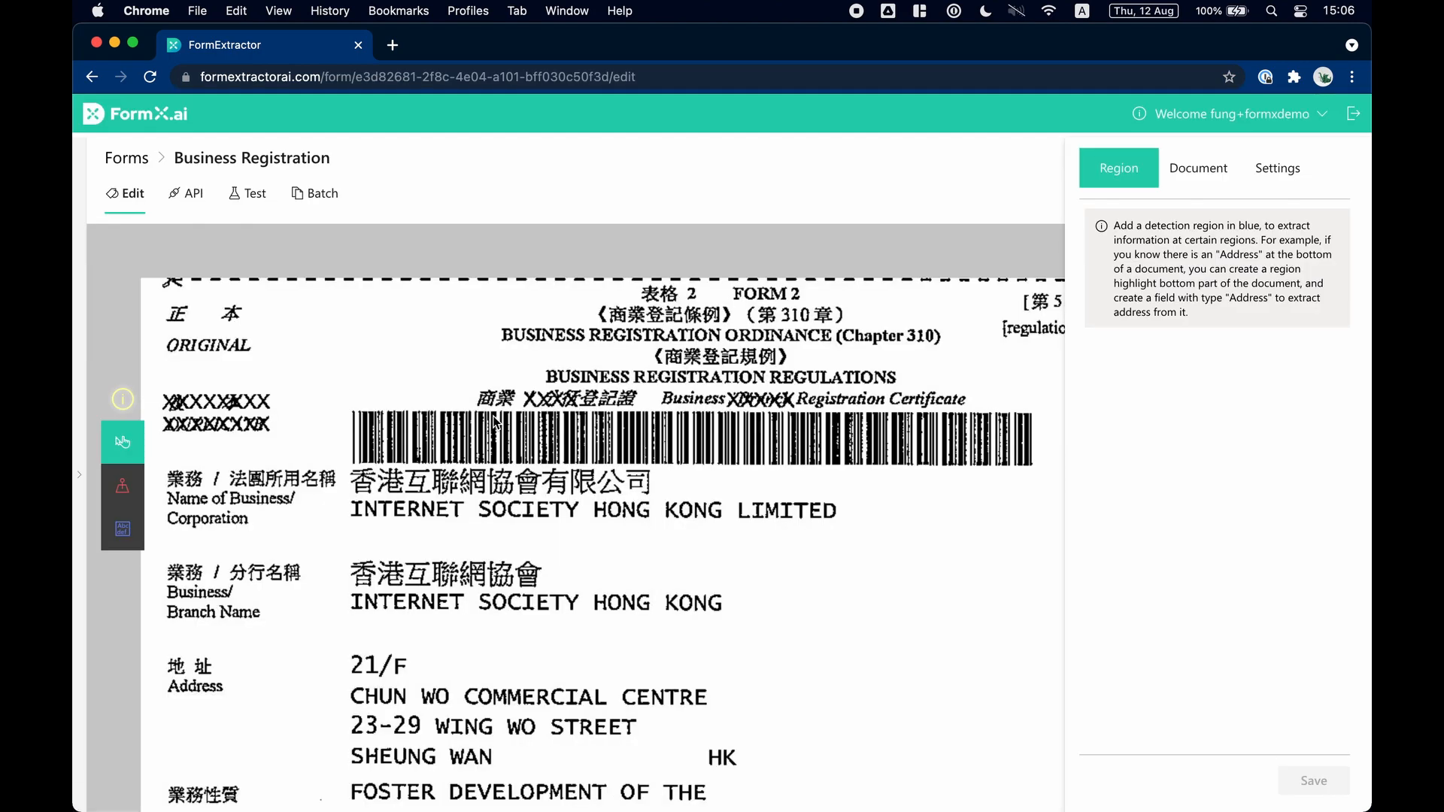
Draw anchor regions around the "Name of Business/Corporation" label and the "Business Registration Ordinance (Chapter 310)" heading.
left_click(116, 495)
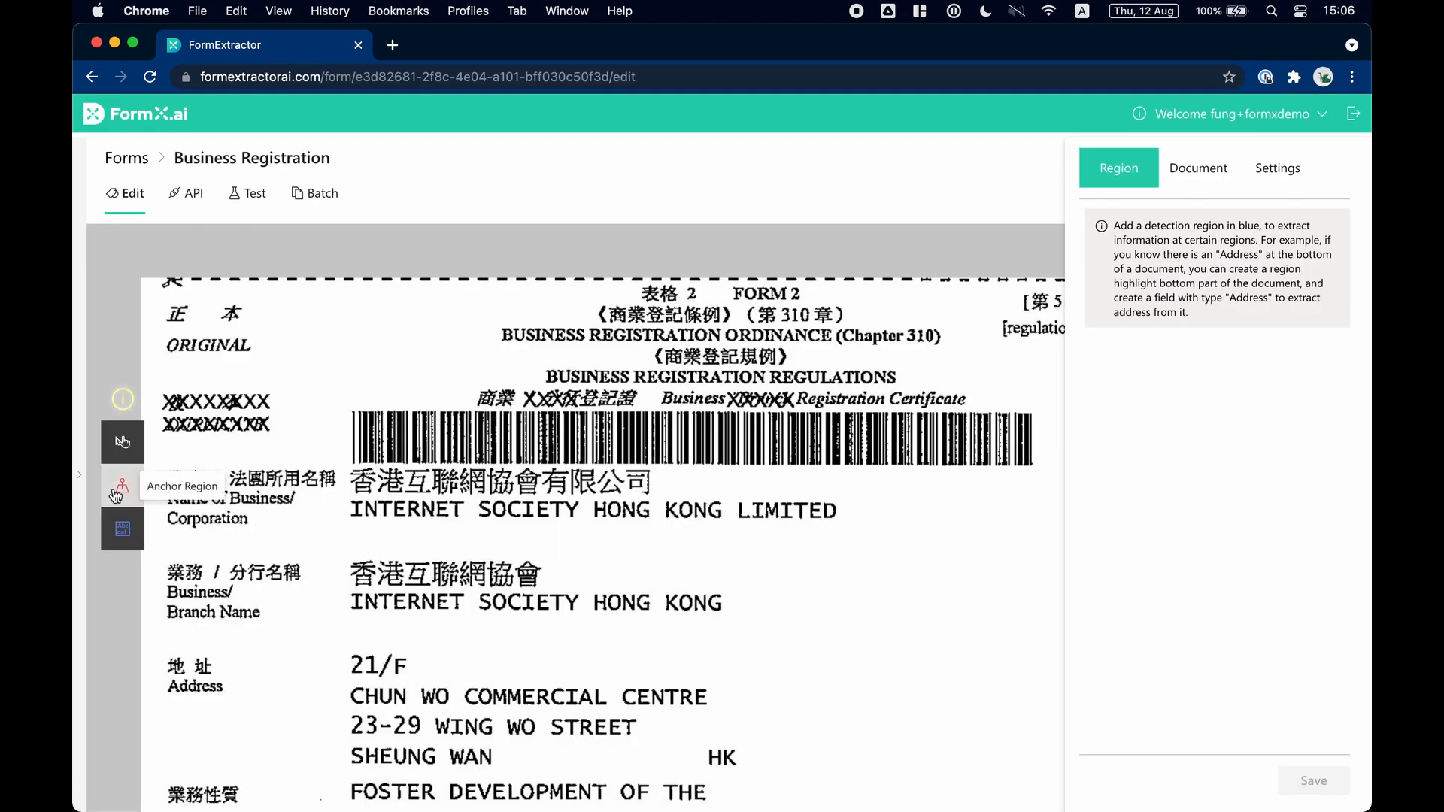
left_click(160, 454)
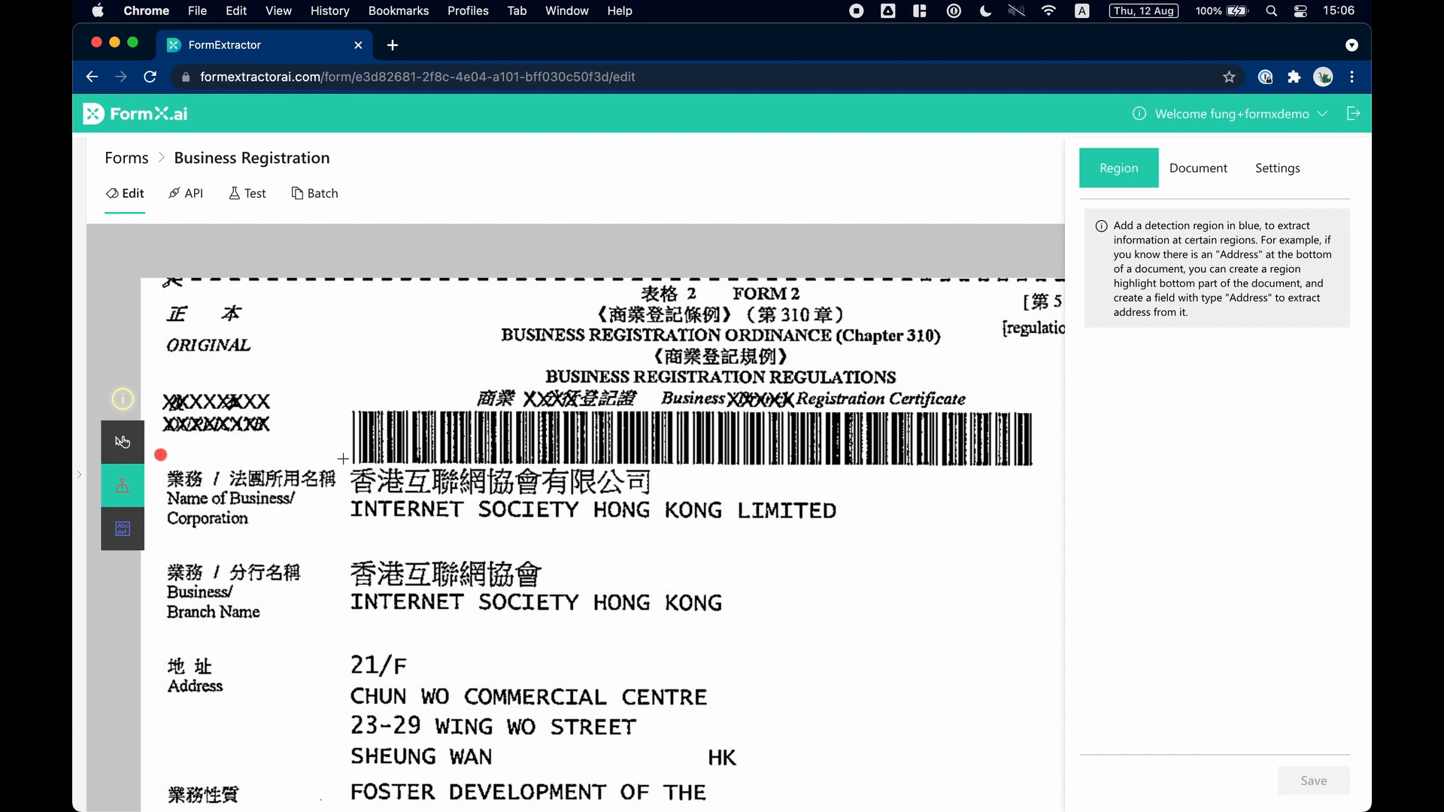
left_click(345, 534)
left_click(160, 534)
left_click(160, 454)
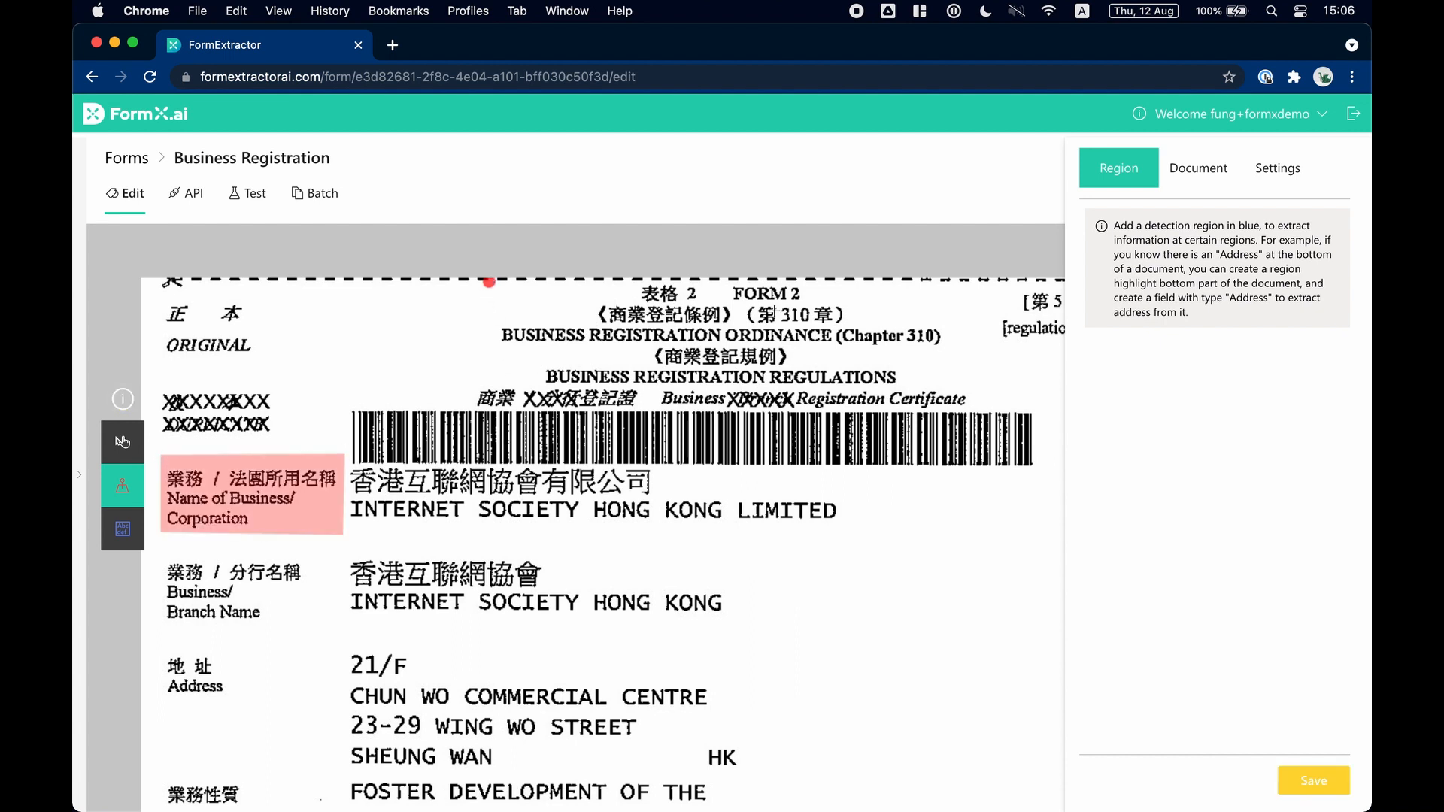
left_click(490, 284)
Draw anchor regions around the "Nature of Business" label and the Chinese heading above the numbered requirements.
scroll(486, 693, "down", 6)
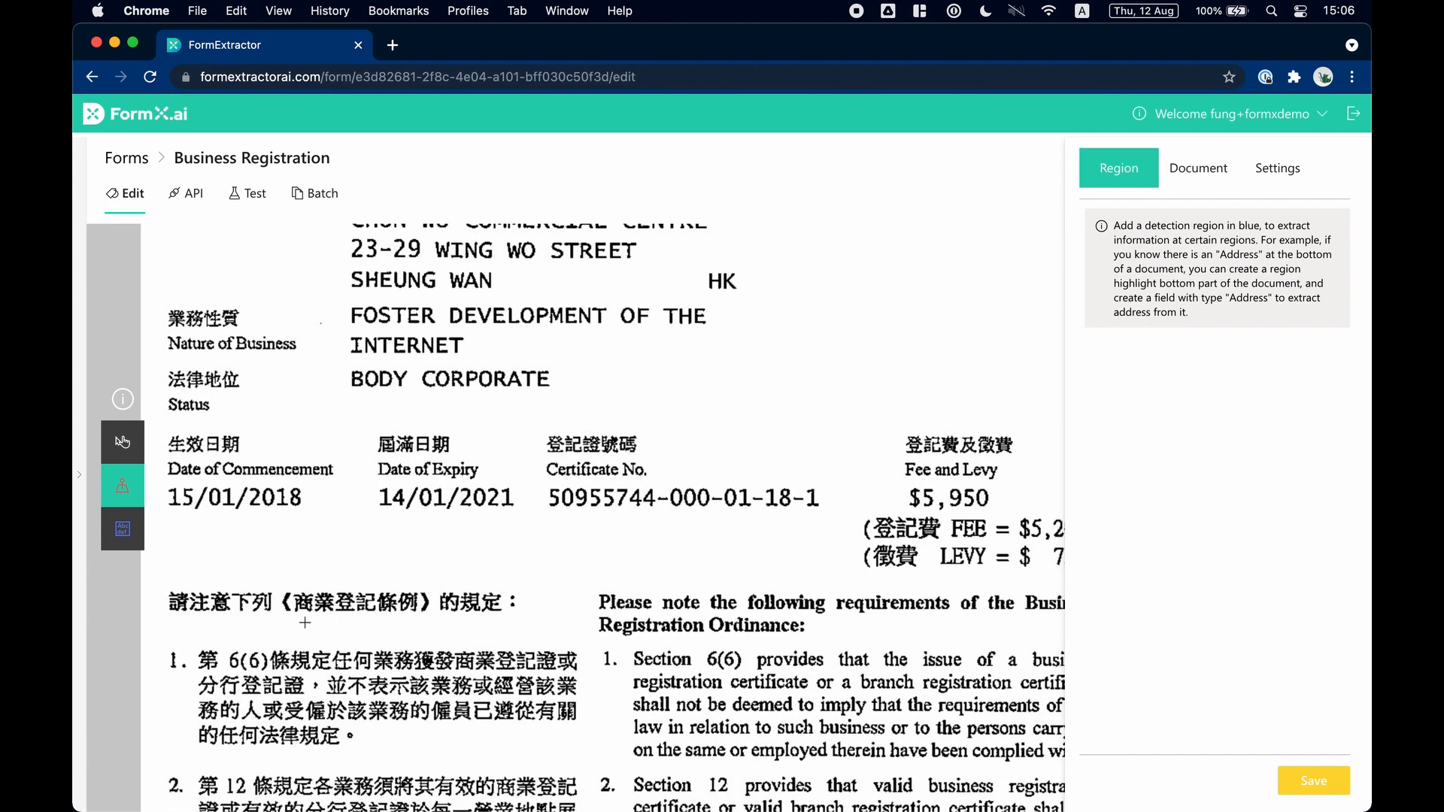
left_click(159, 295)
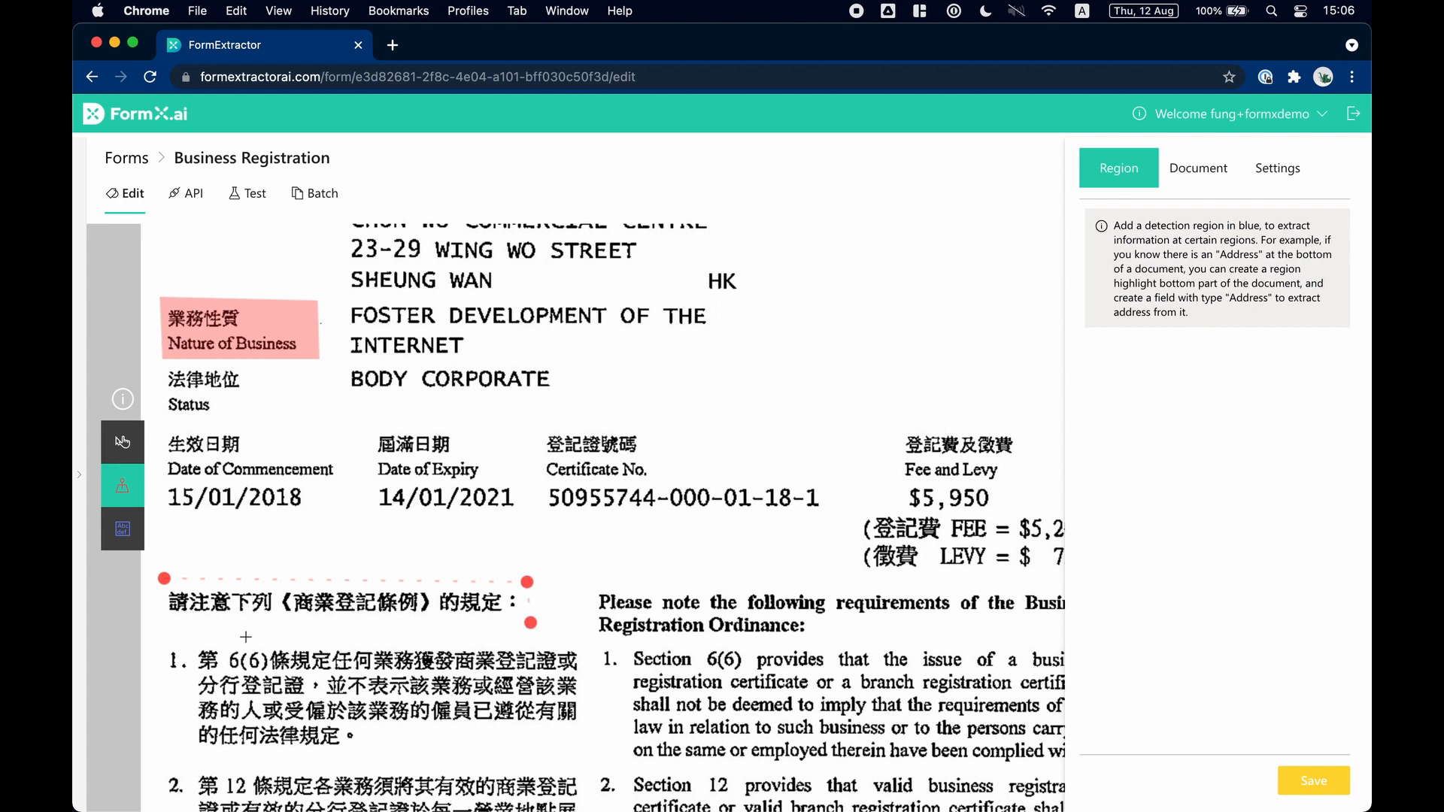
left_click(164, 579)
Draw a detection region over the Chinese and English business name and add a Text field labelled Name of Business.
scroll(473, 496, "up", 5)
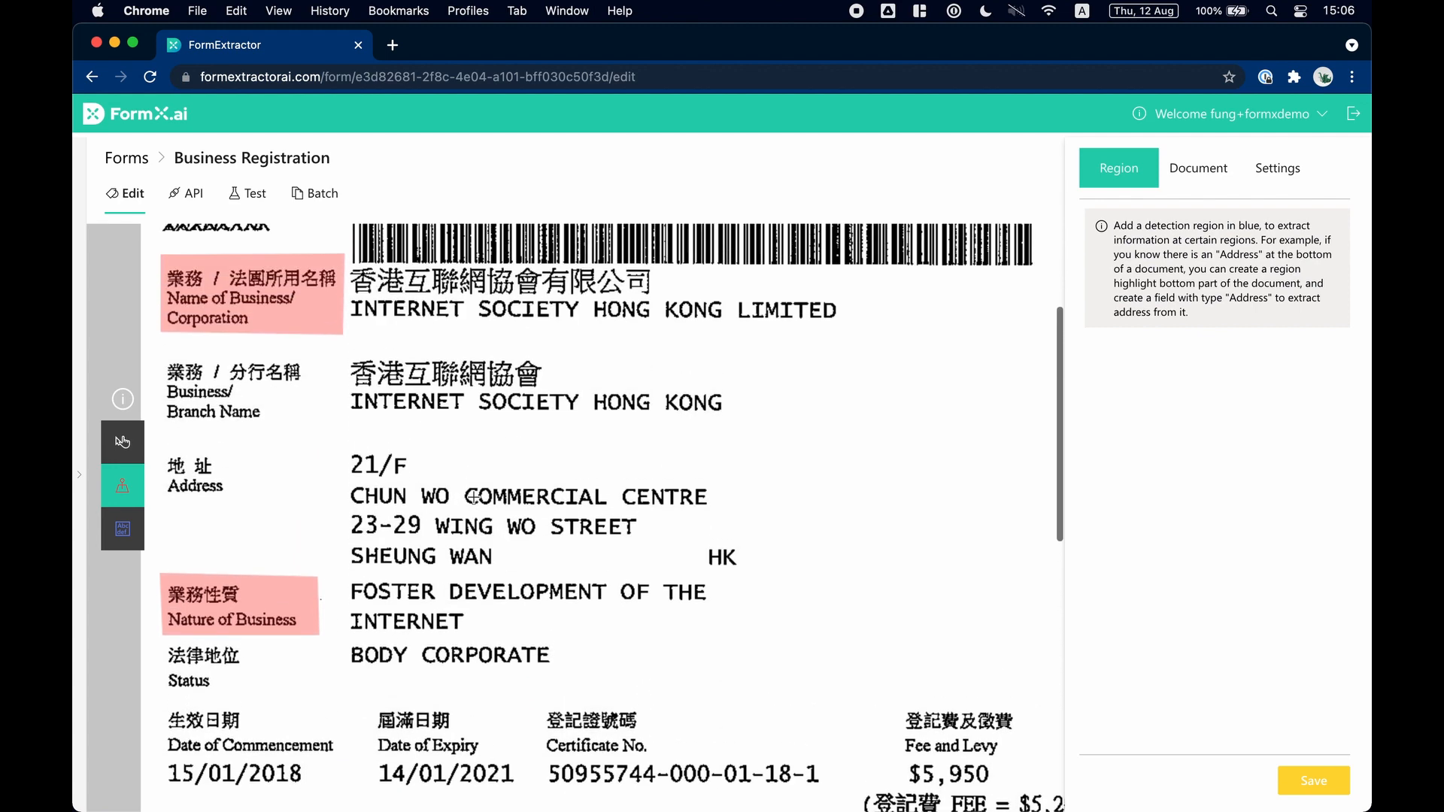
left_click(125, 531)
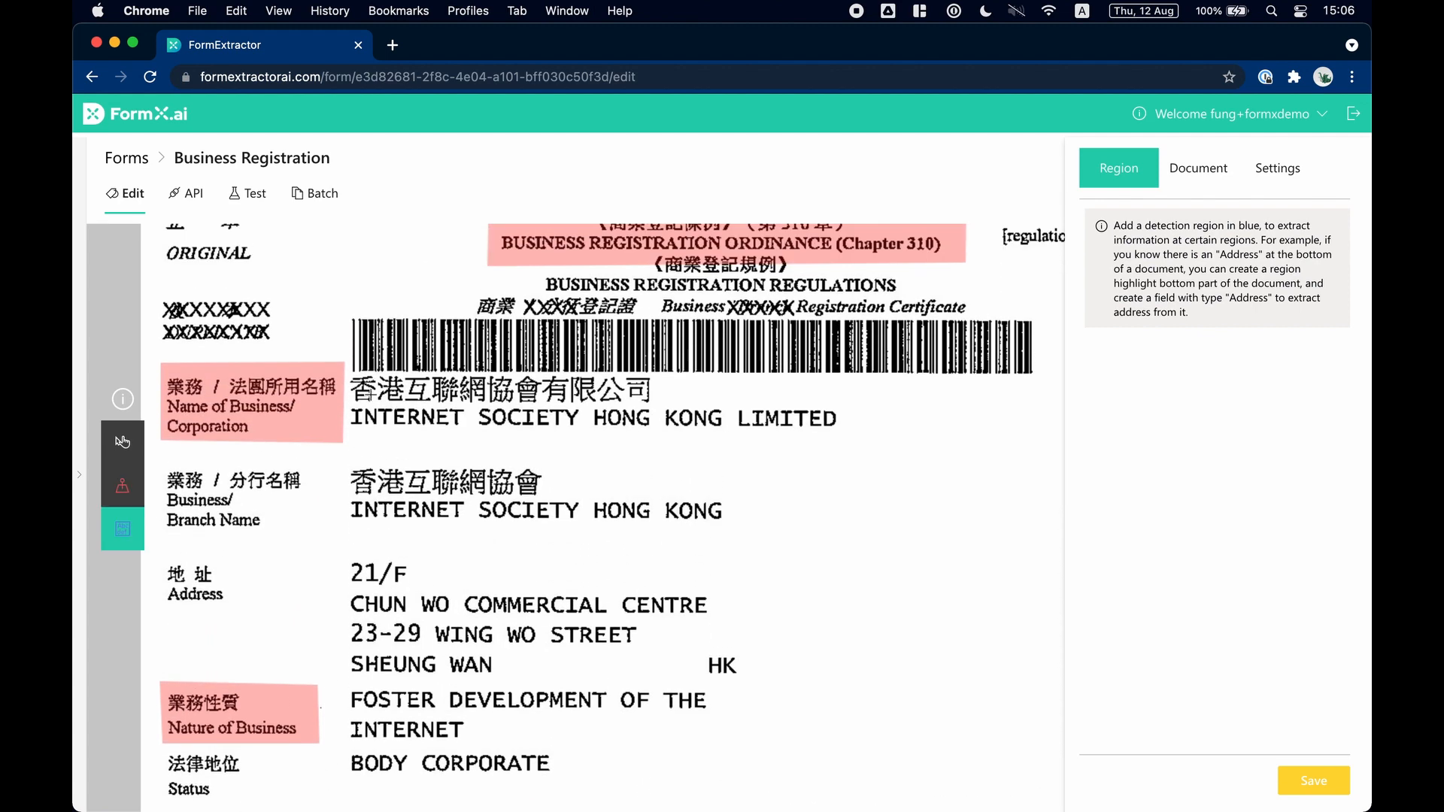
left_click_drag(349, 371, 1034, 446)
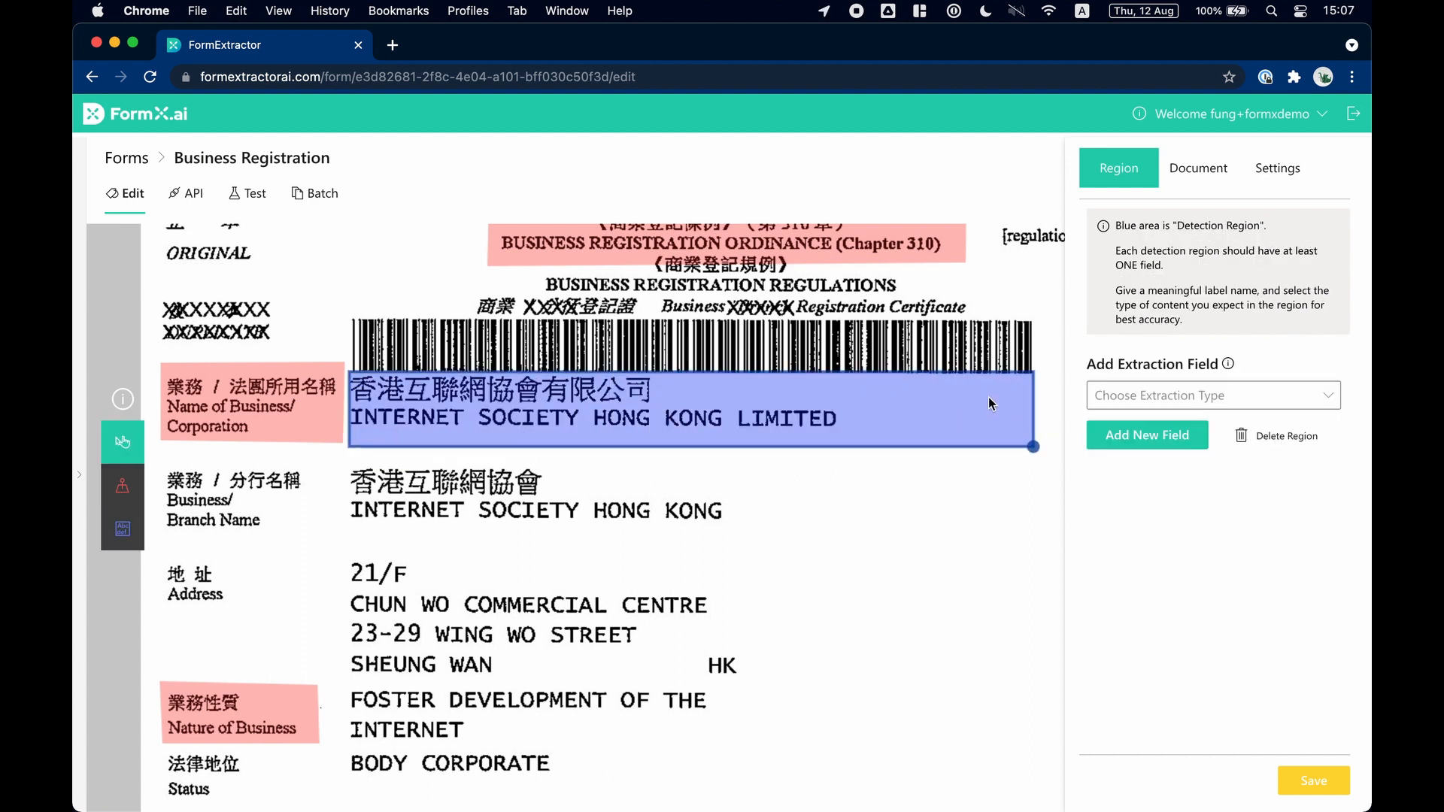
left_click(1160, 398)
left_click(1128, 422)
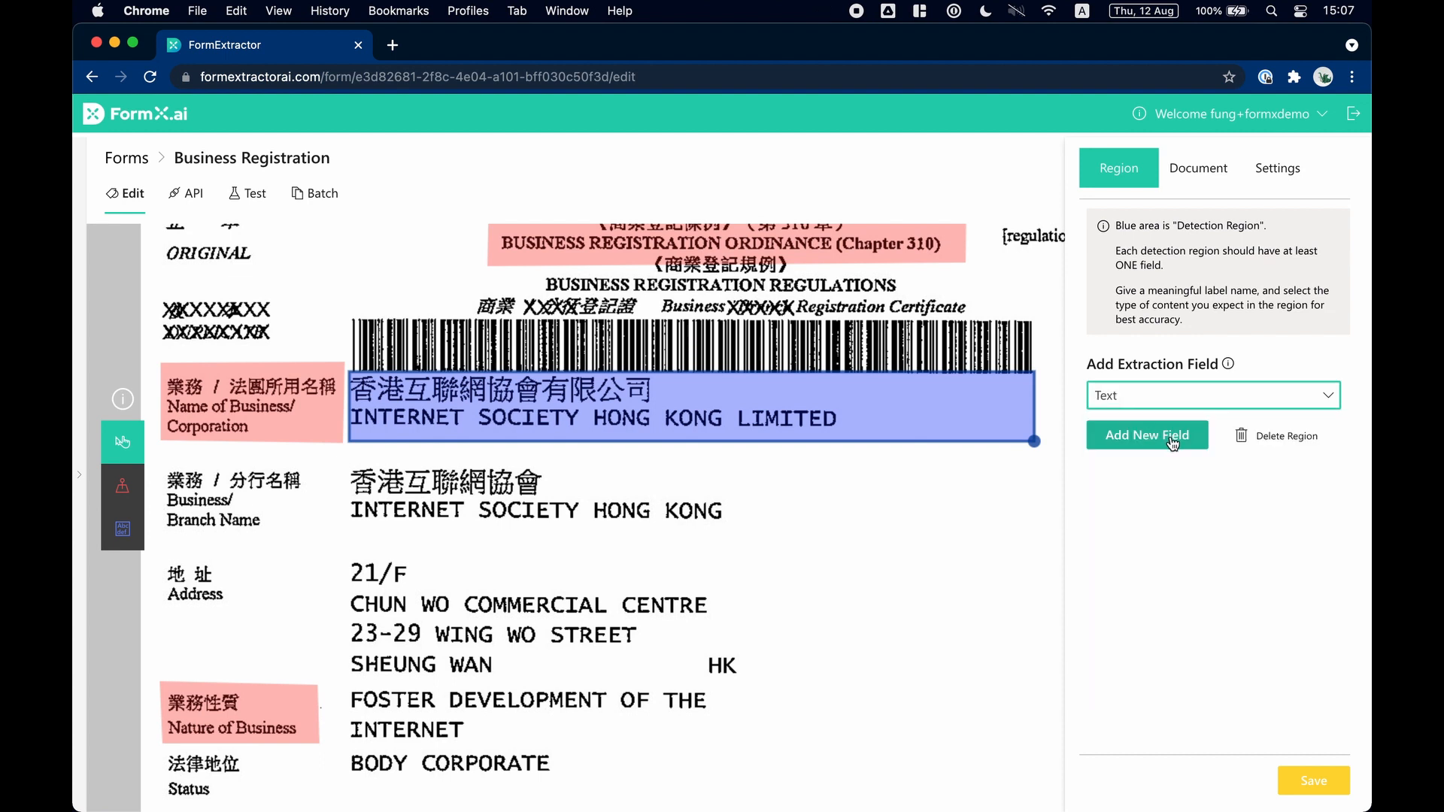
left_click(1172, 442)
double_click(1145, 504)
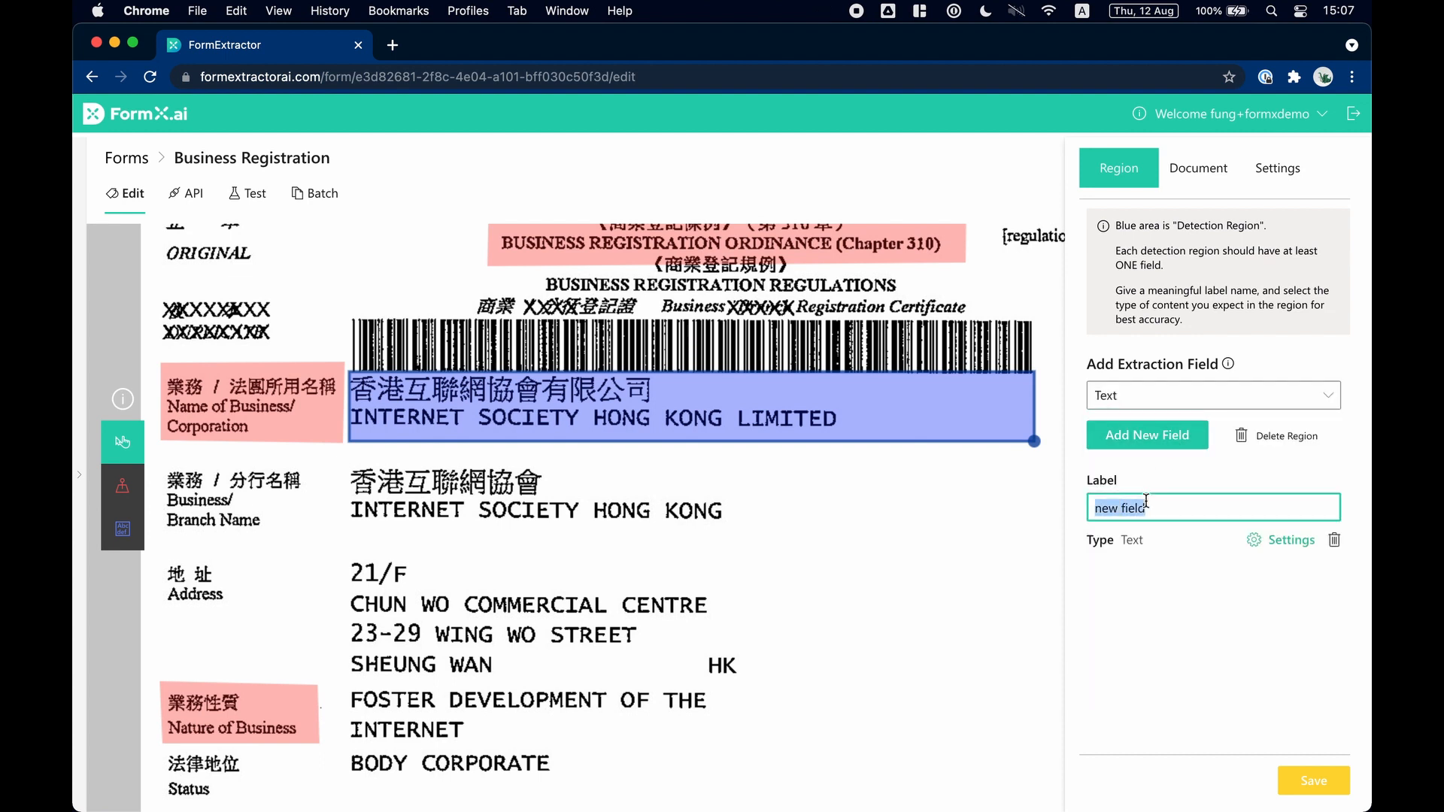
type("Name of Business")
Set the text type of the Name of Business field to Block of English and Chinese.
left_click(1289, 540)
left_click(756, 448)
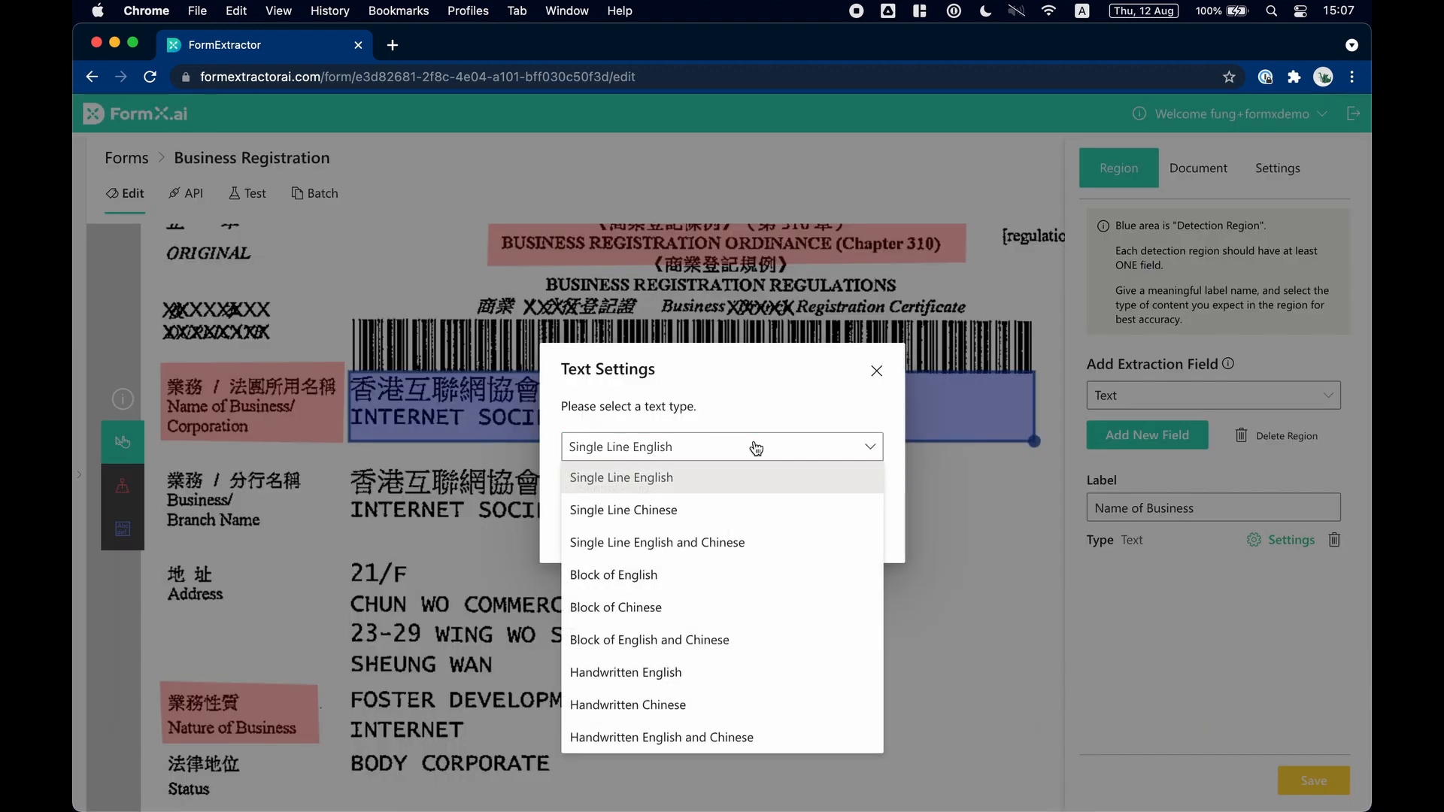
left_click(734, 640)
left_click(861, 537)
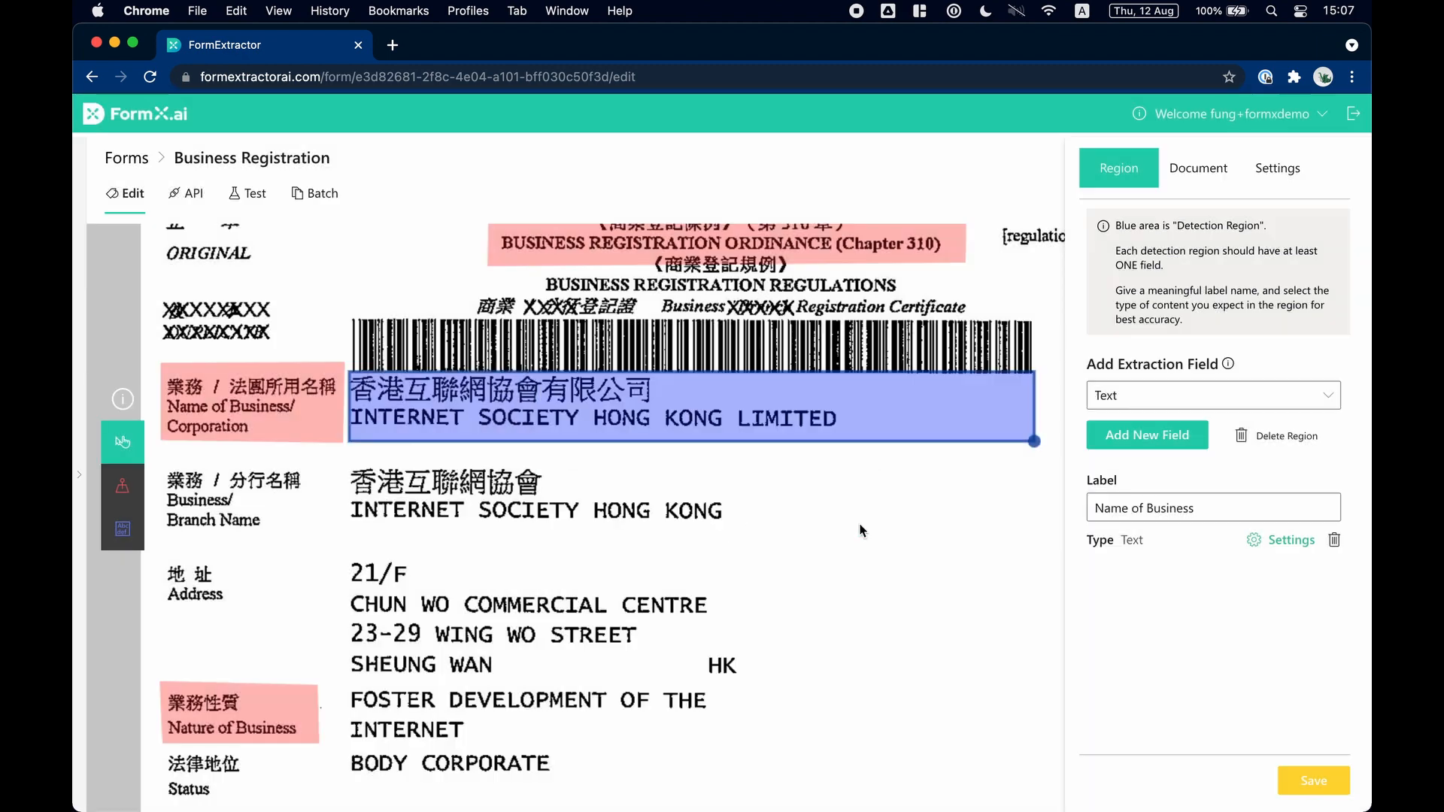
Draw a detection region over the full address block and add a Hong Kong Address field labelled Address.
scroll(870, 638, "down", 3)
left_click(123, 527)
left_click_drag(336, 394, 1033, 522)
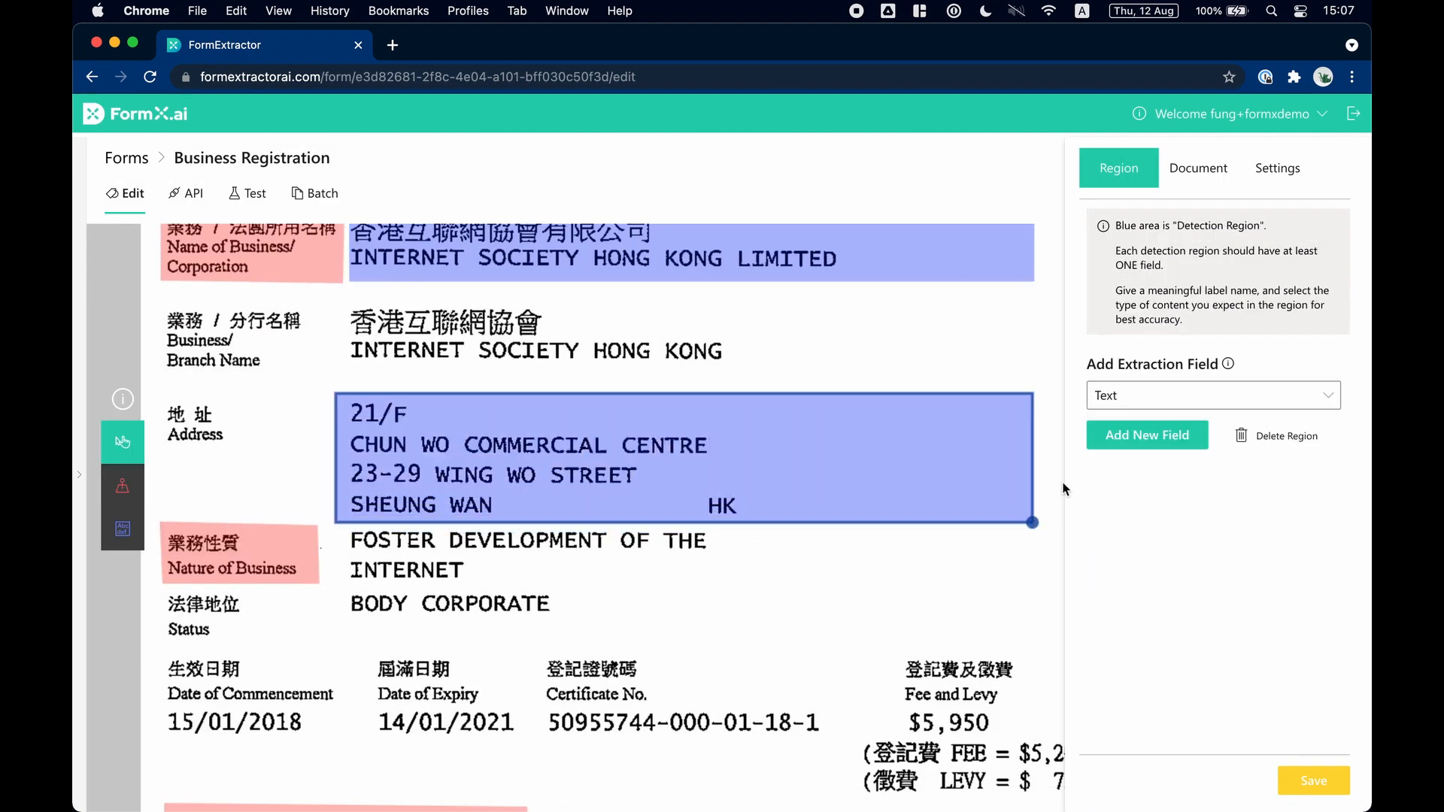
left_click(1196, 398)
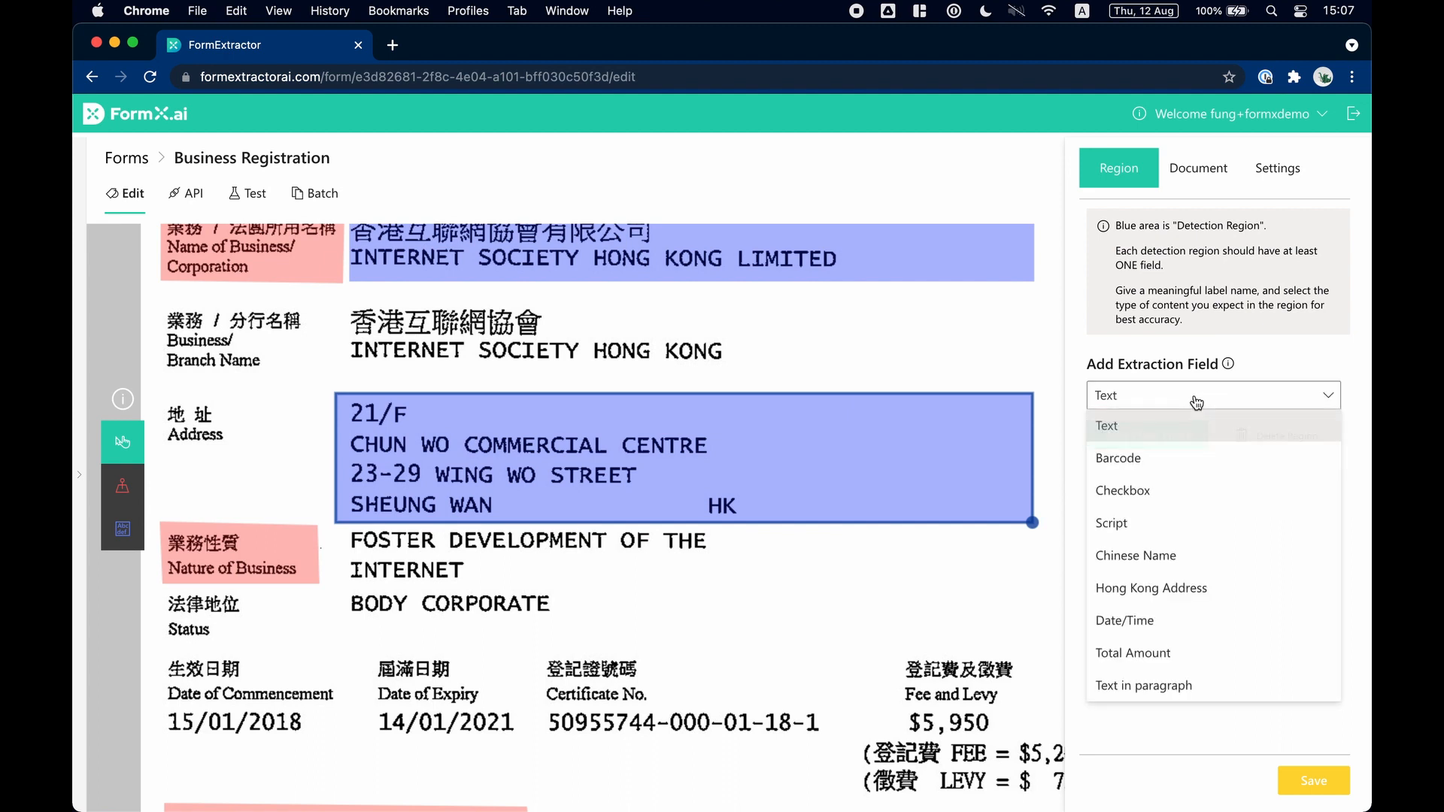
left_click(1199, 589)
left_click(1171, 435)
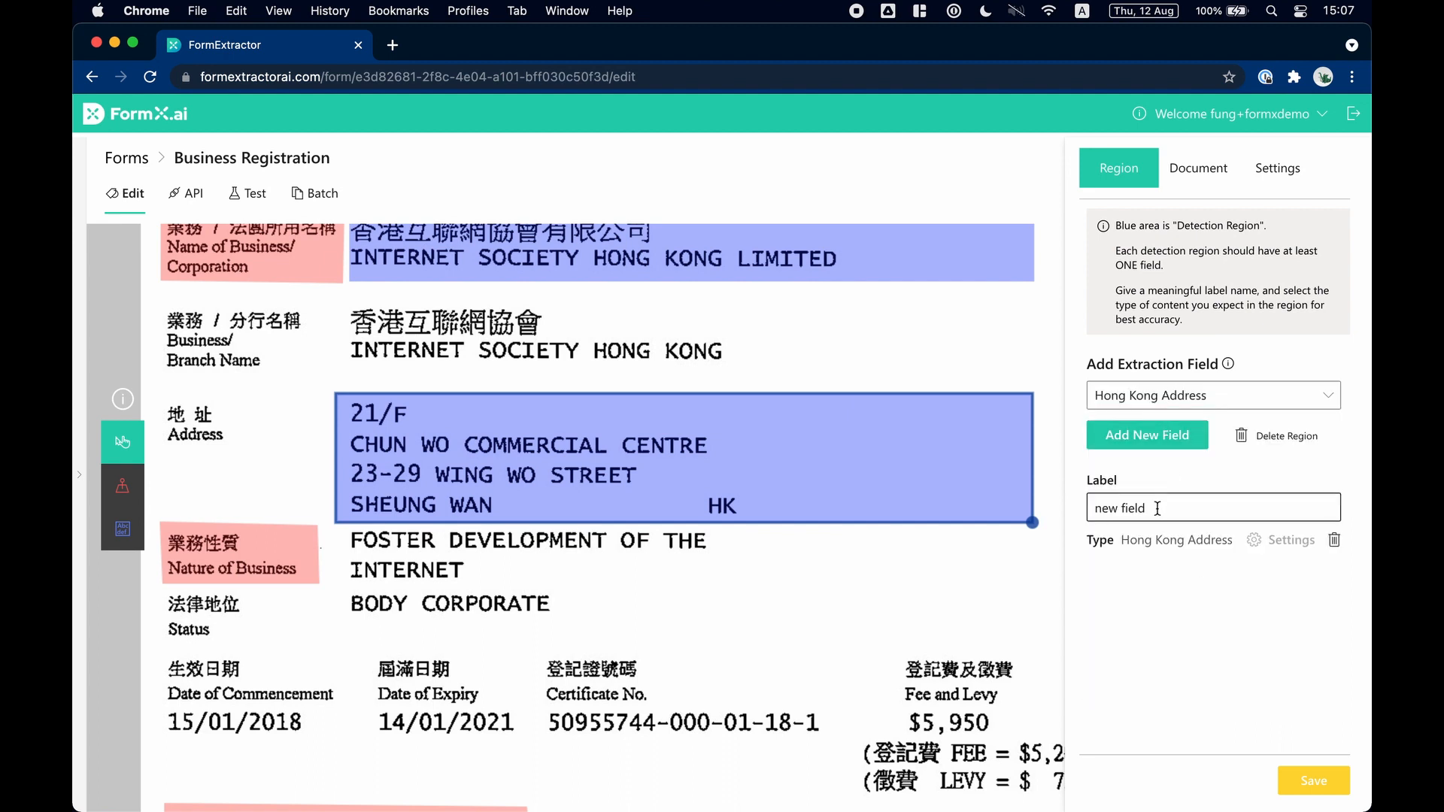
key("ctrl+a")
type("Add")
left_click(1148, 640)
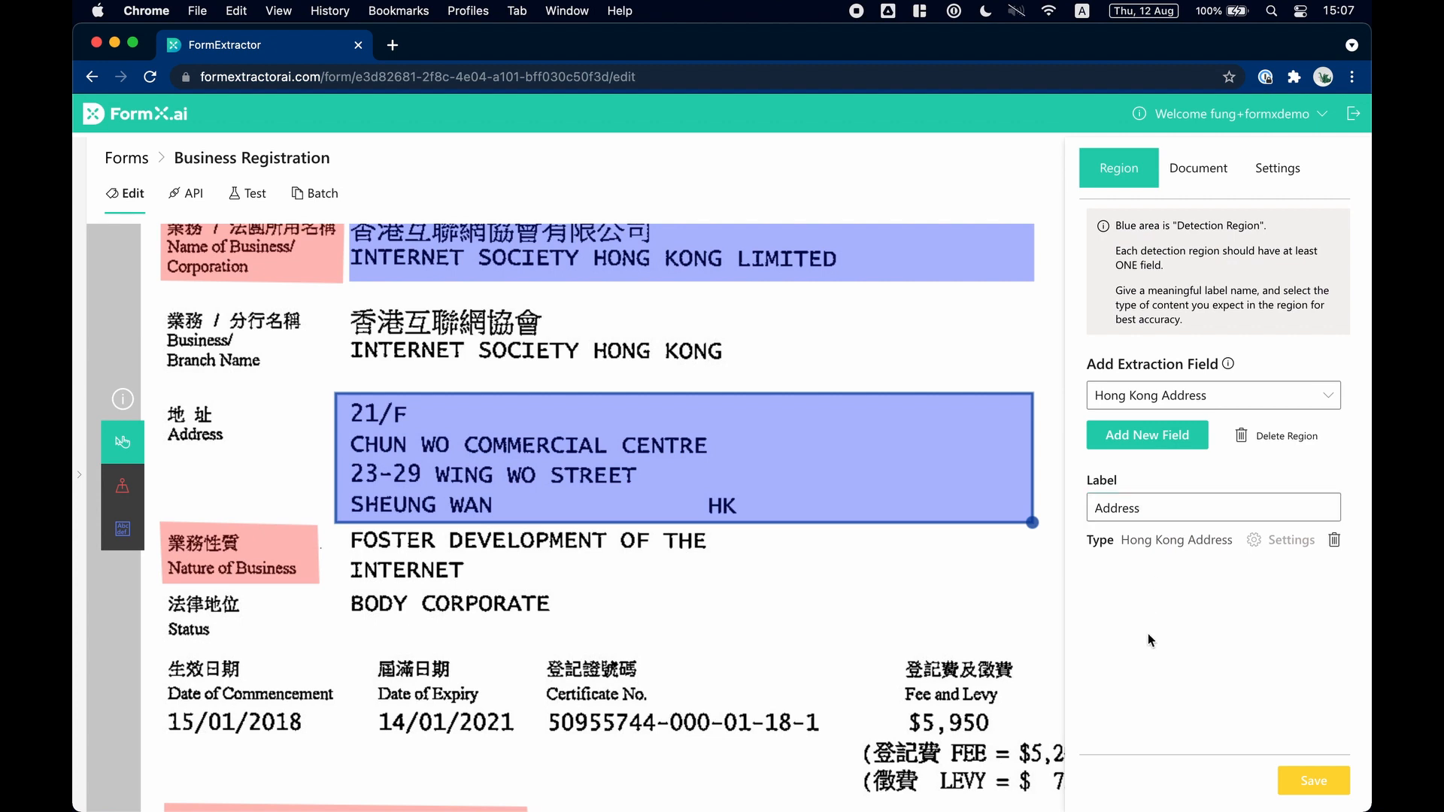
Draw a detection region over the commencement date and add a Date/Time field labelled Date of Commencement.
scroll(508, 681, "down", 2)
left_click_drag(165, 653, 349, 697)
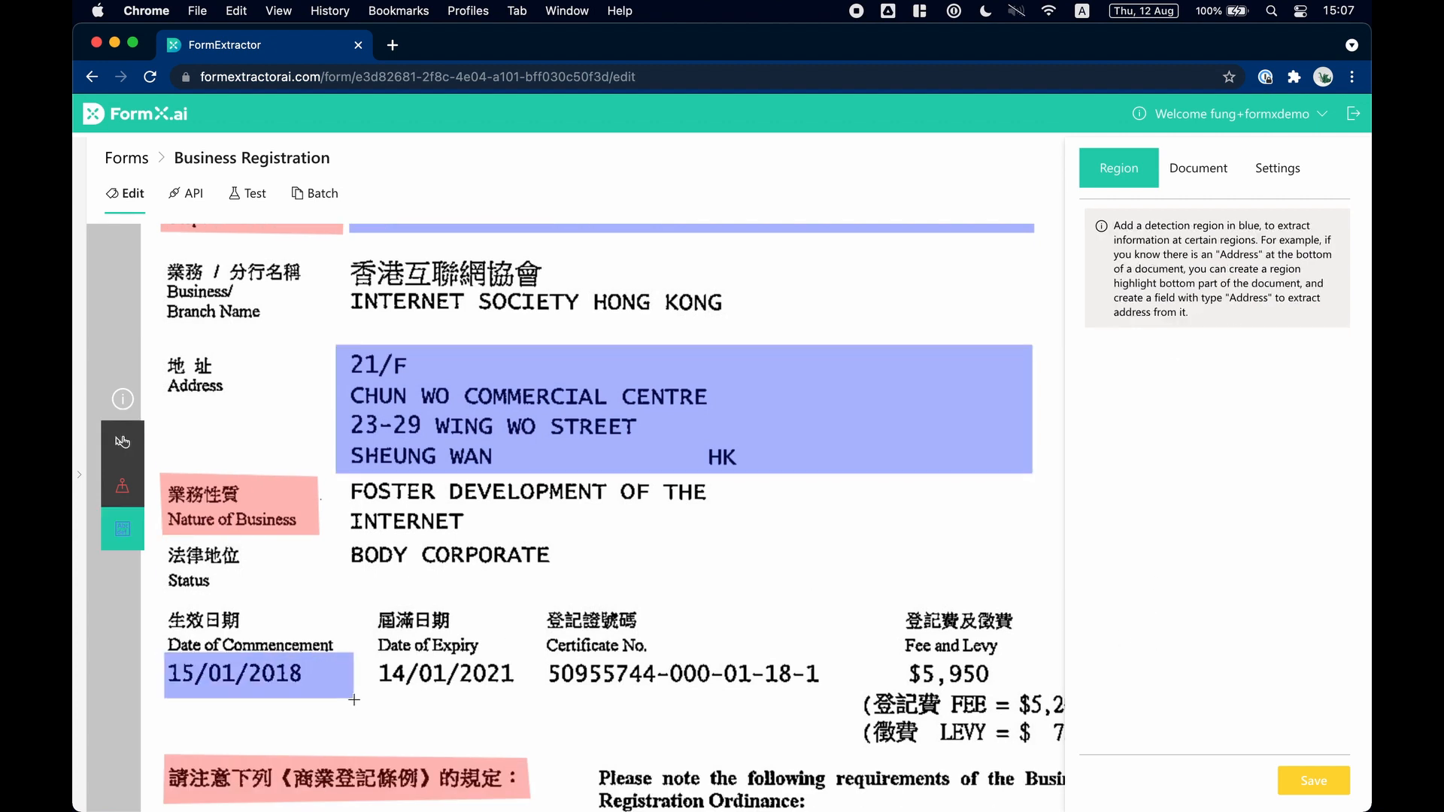
left_click(1151, 394)
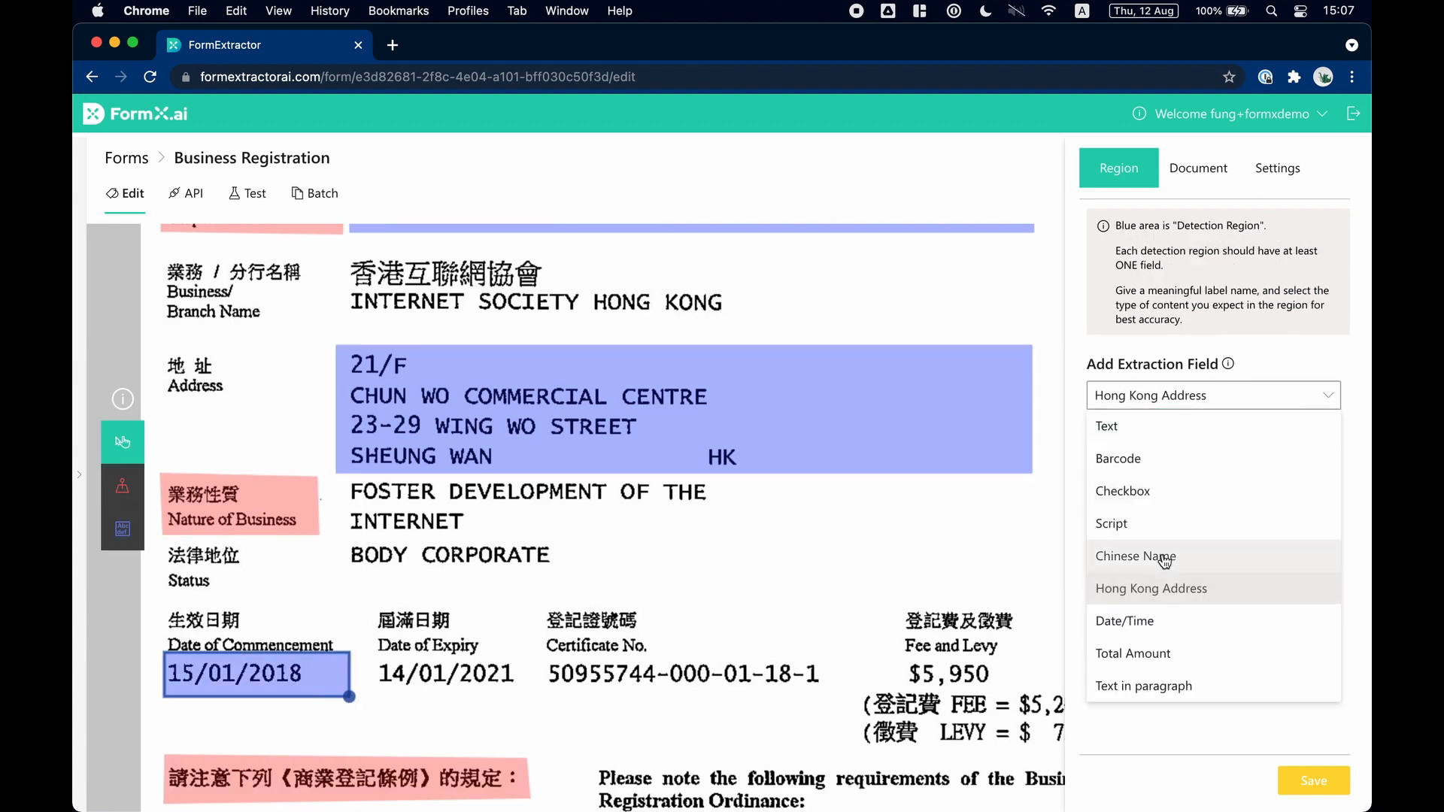
left_click(1165, 622)
left_click(1173, 444)
type("Date of Commencement")
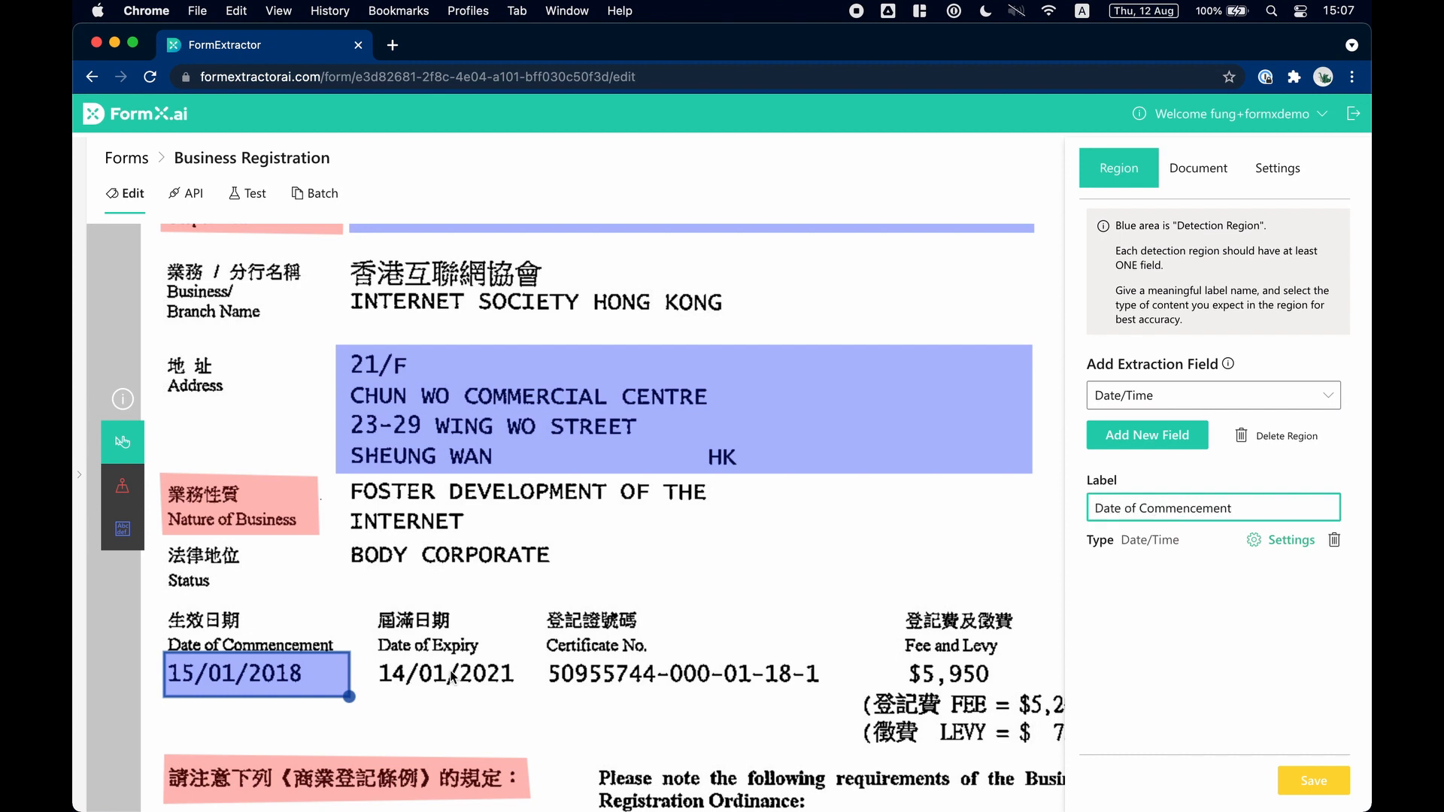
Draw a detection region over the expiry date and add a Date/Time field labelled Date of Expiry.
left_click(247, 573)
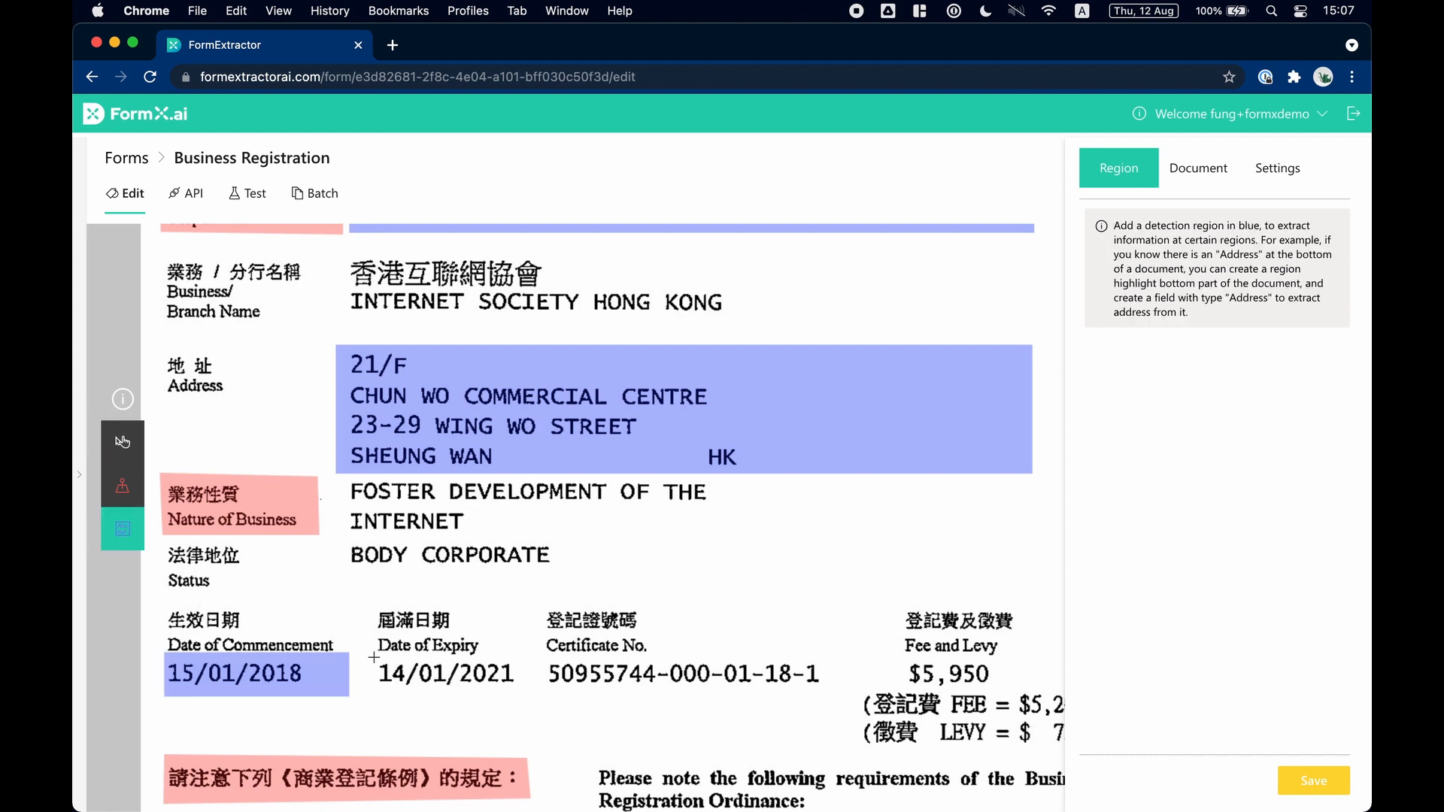
left_click_drag(373, 655, 534, 696)
left_click(1146, 434)
type("Date of Expiry")
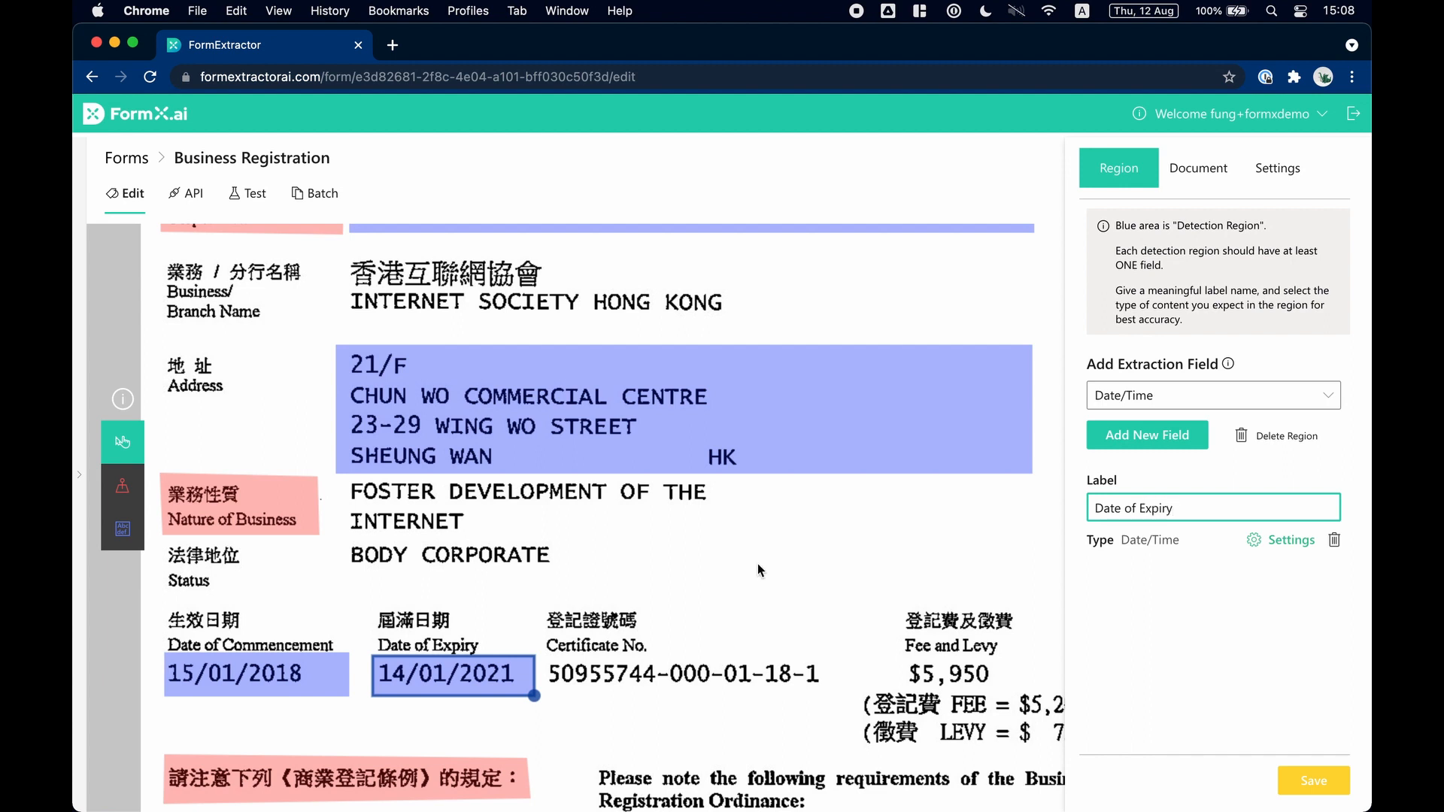
left_click(757, 566)
Add a Text field labelled Certificate No on a new detection region over the certificate number and save the form.
left_click(122, 529)
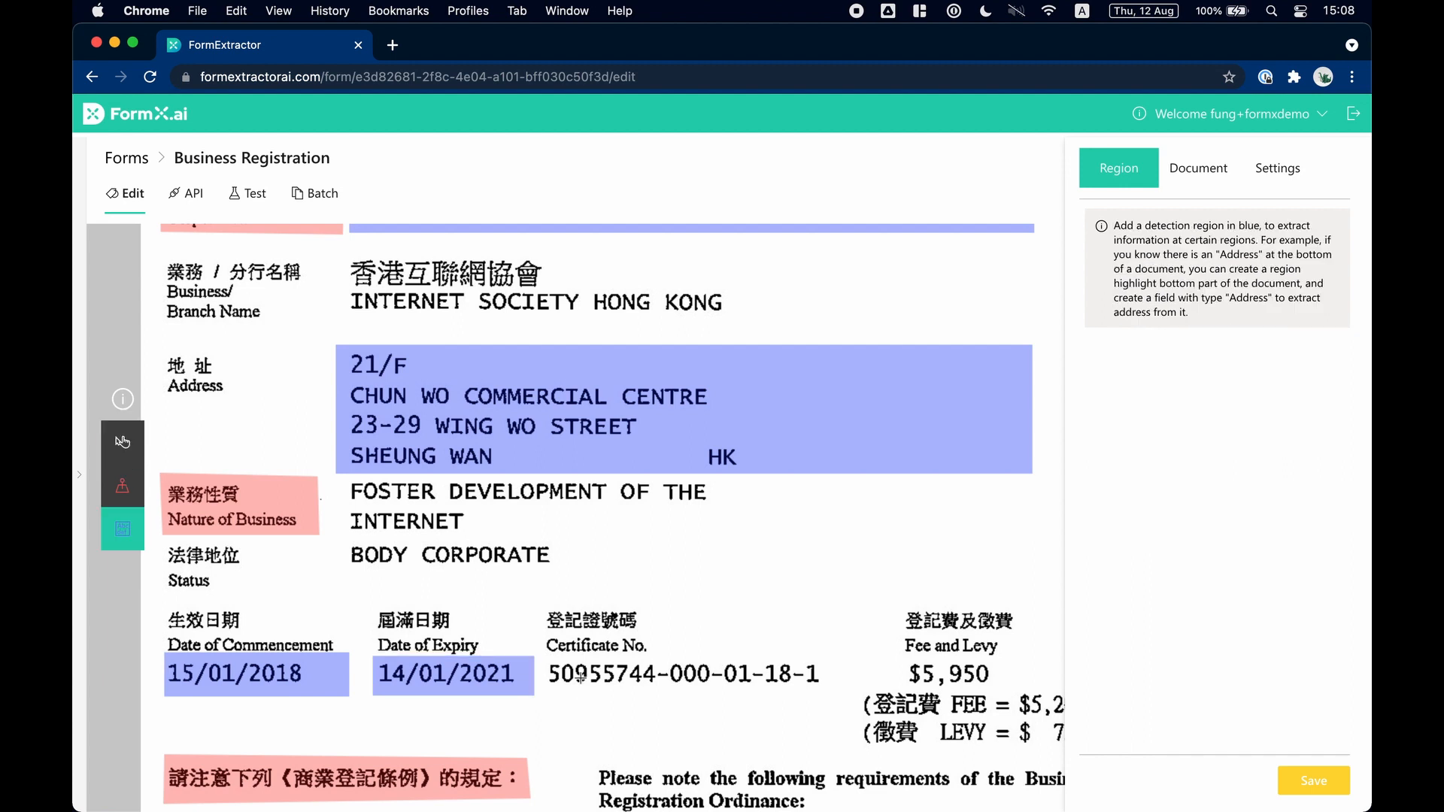
left_click_drag(547, 654, 844, 698)
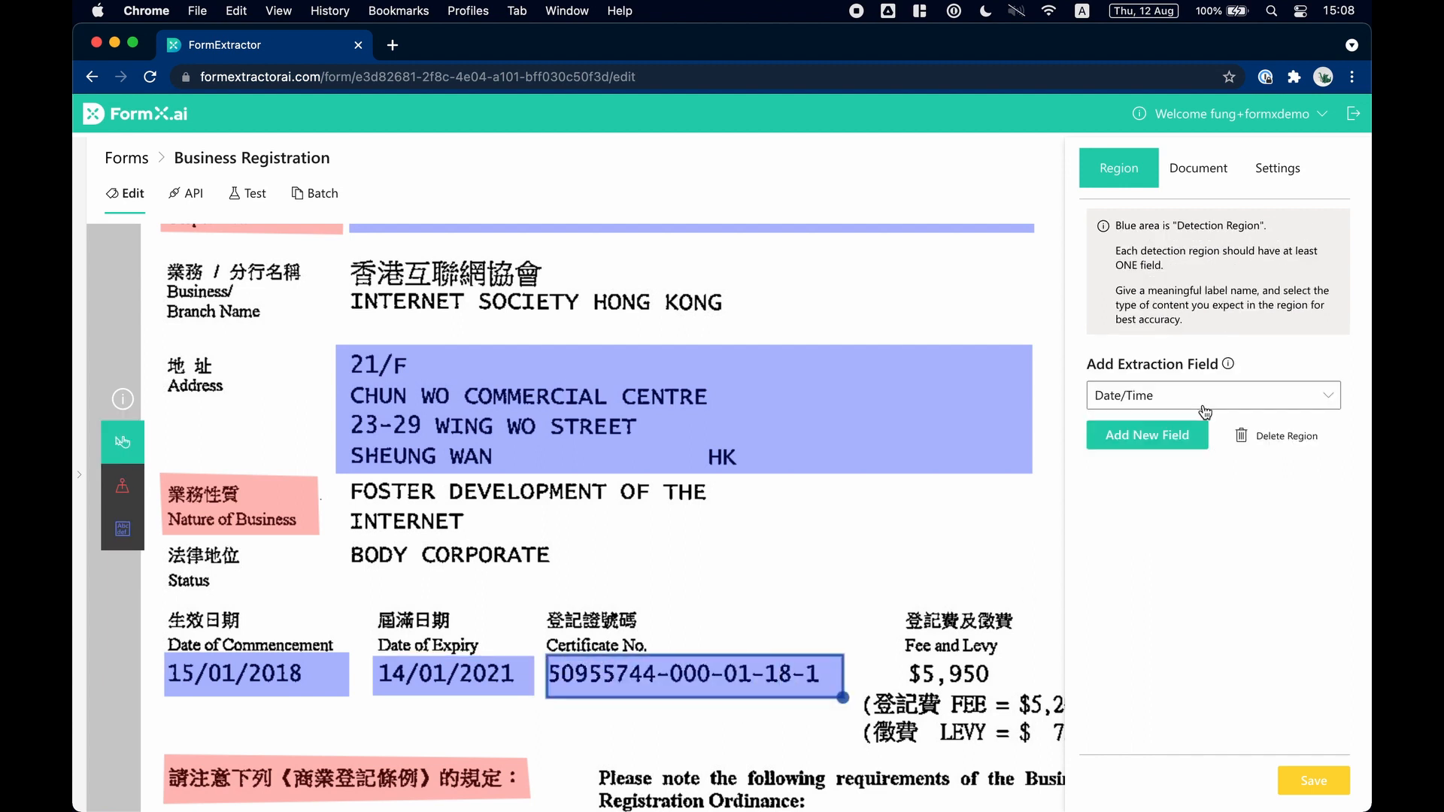
left_click(1203, 397)
left_click(1191, 427)
left_click(1190, 434)
type("Certificate No")
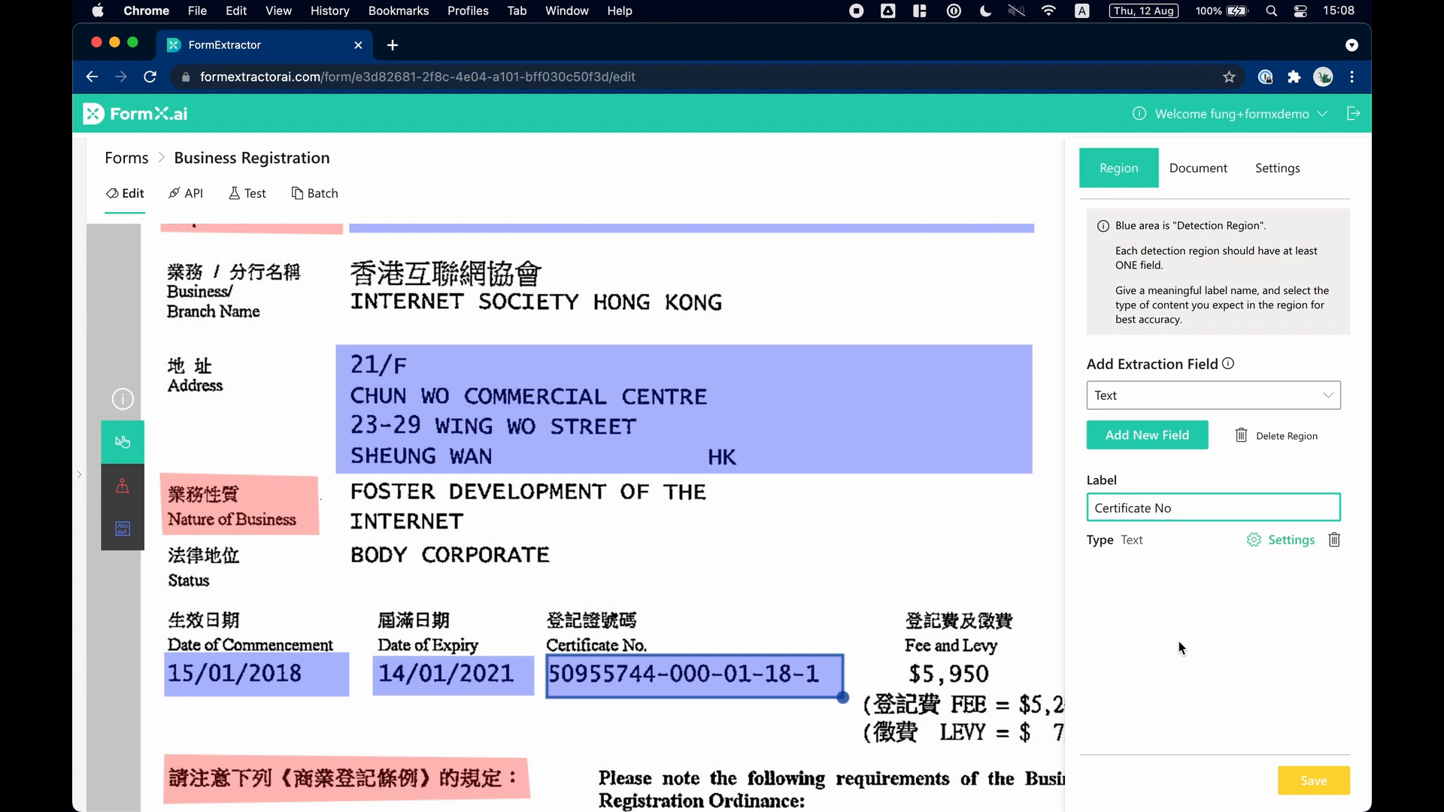
left_click(1179, 643)
left_click(1322, 786)
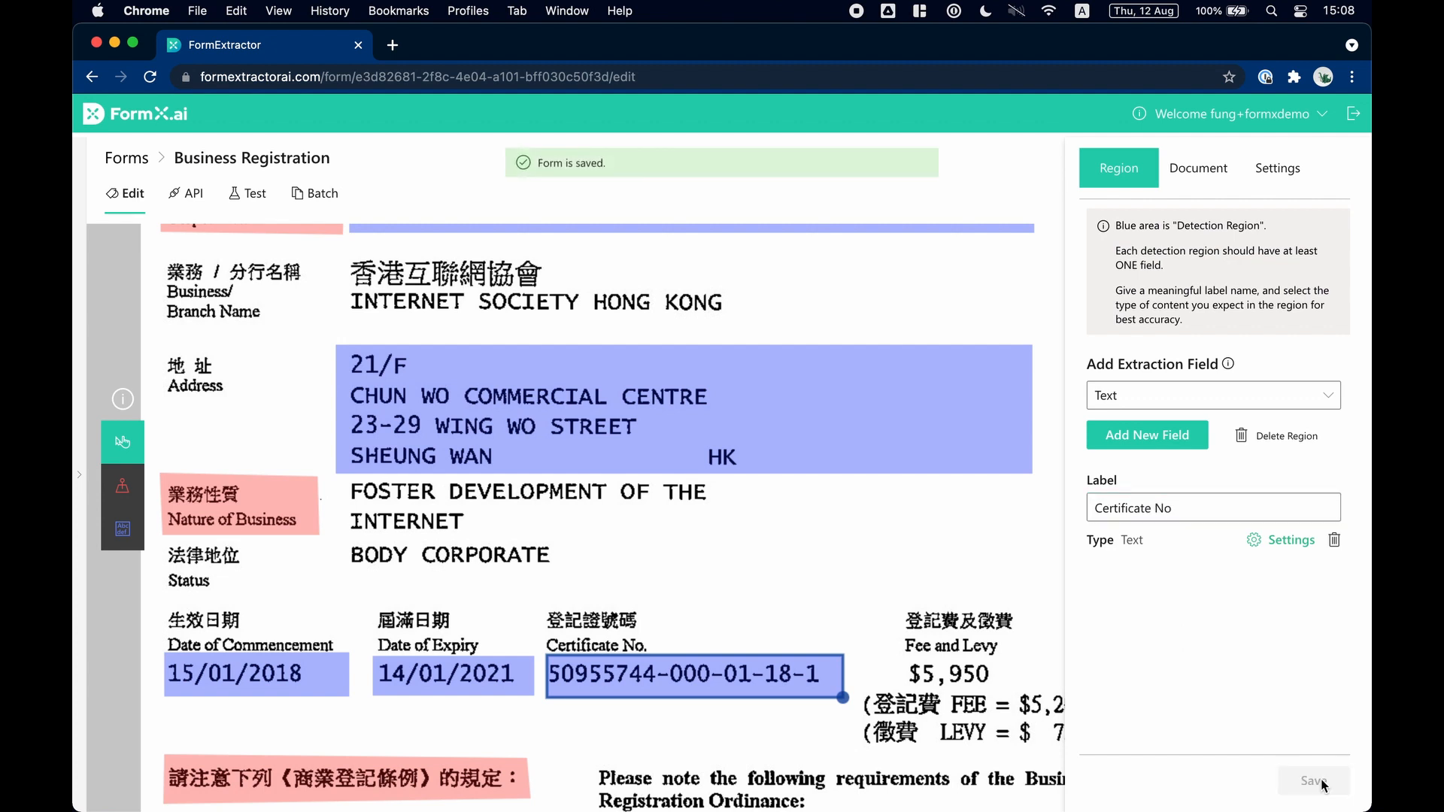
Preview BR2020.pdf from the BR - Demo folder in Finder and upload it as the form's extraction test file.
left_click(255, 195)
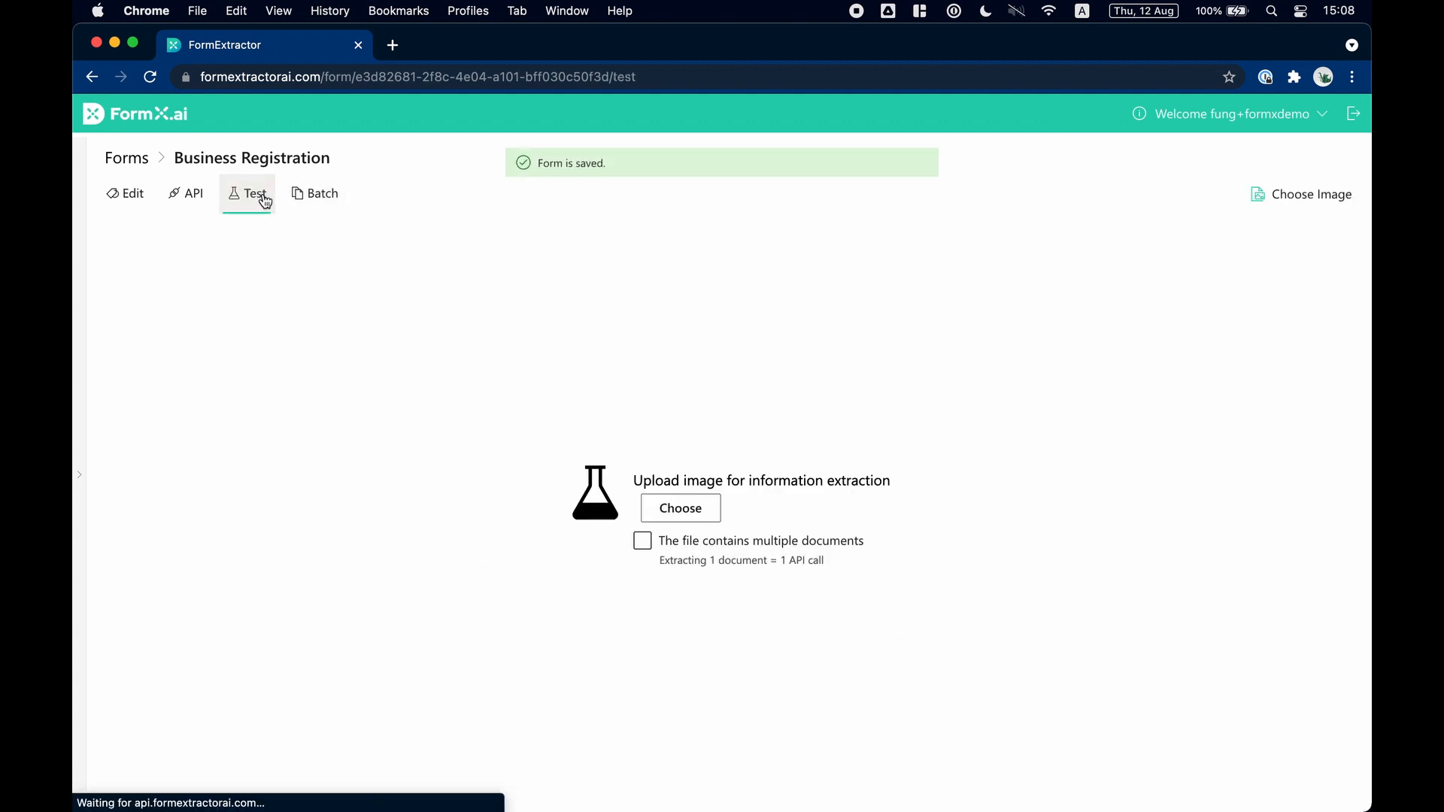
key("super+Tab")
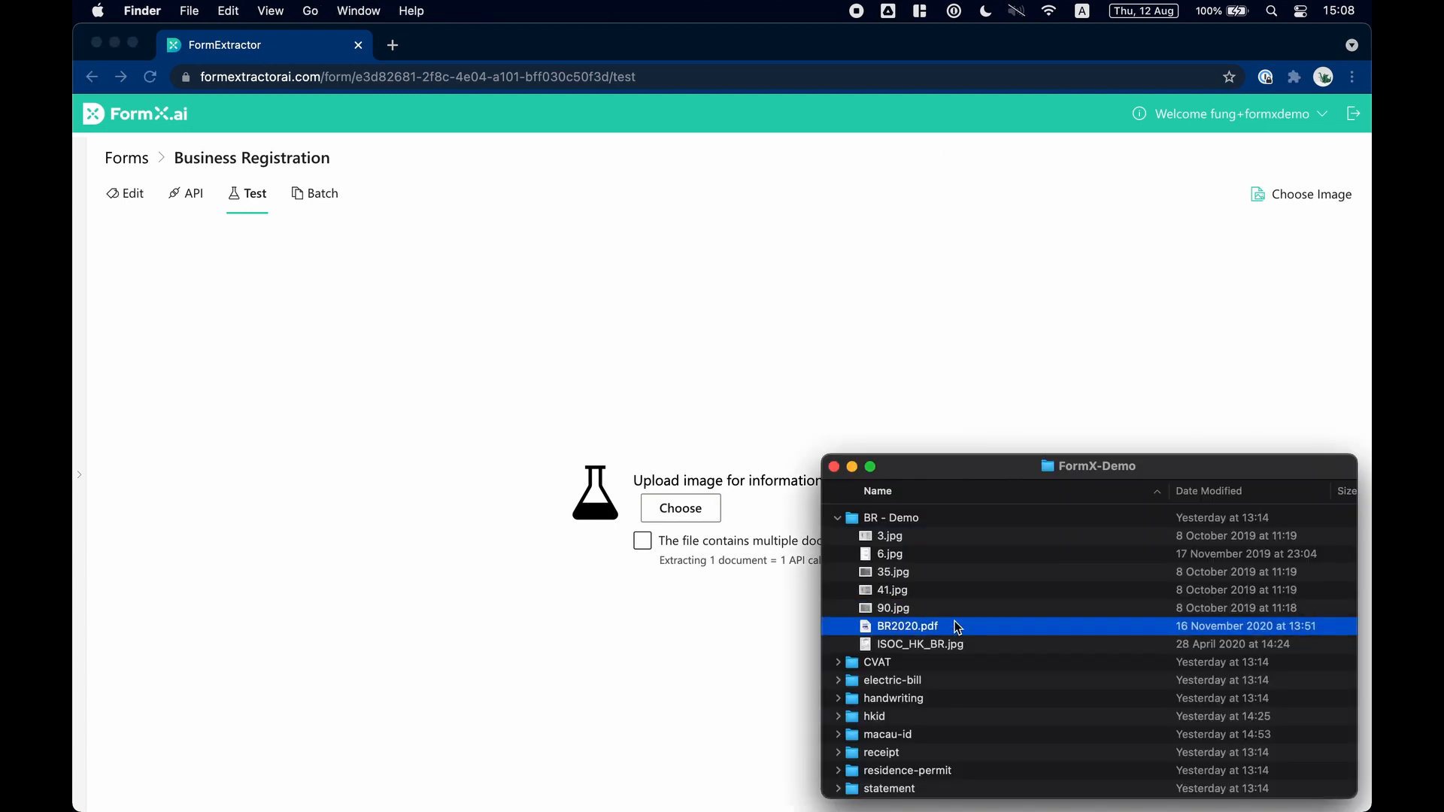
key("space")
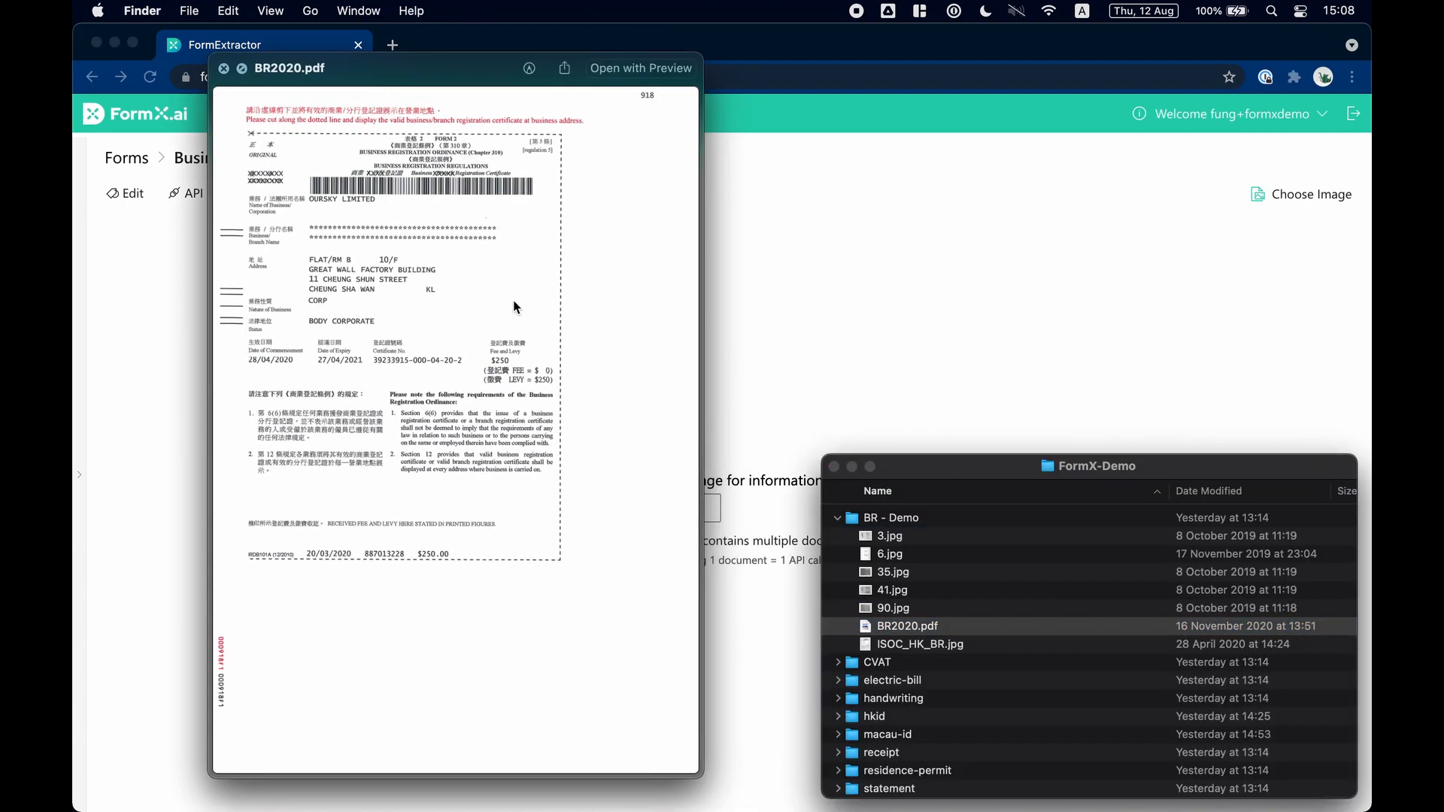
key("space")
left_click(927, 636)
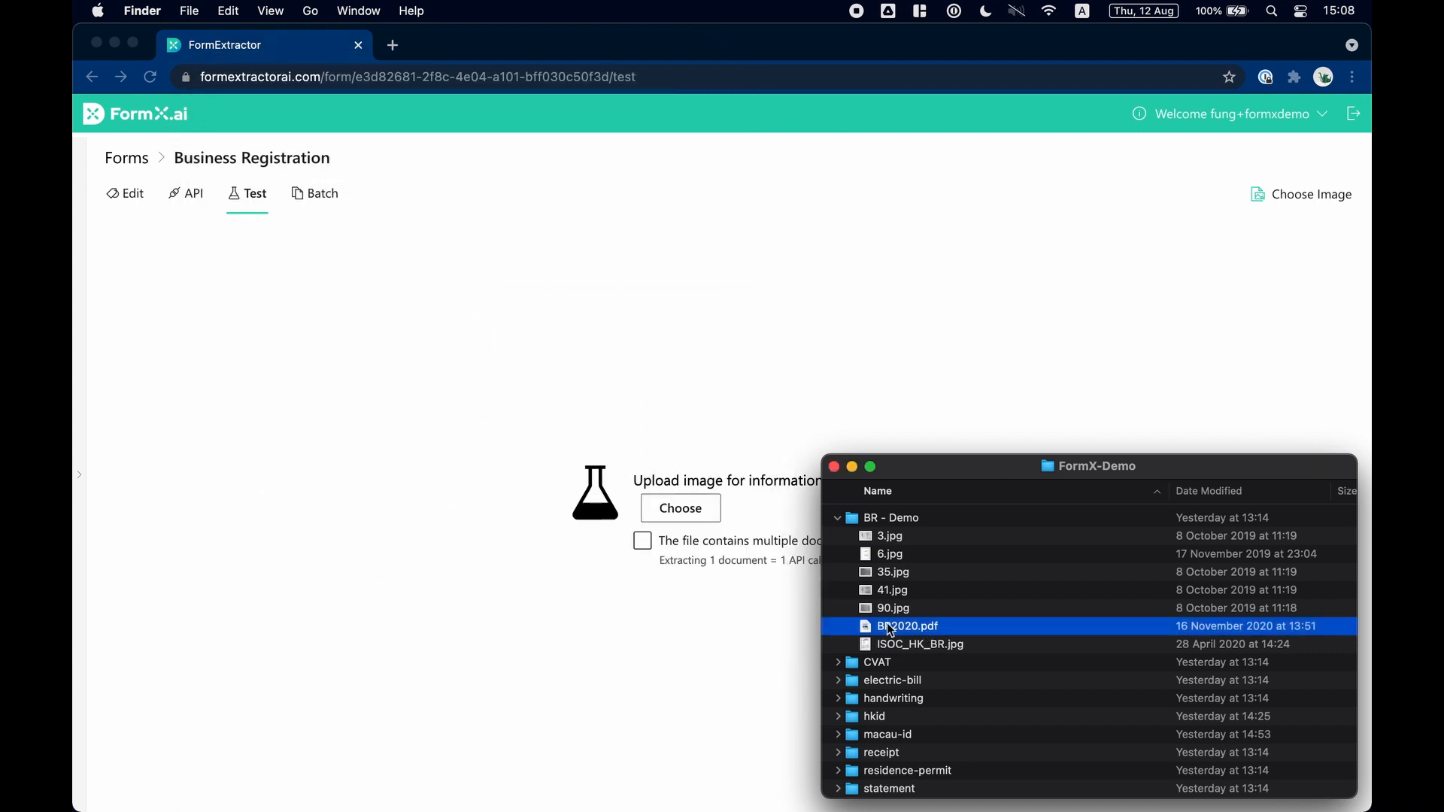
left_click_drag(890, 630, 611, 543)
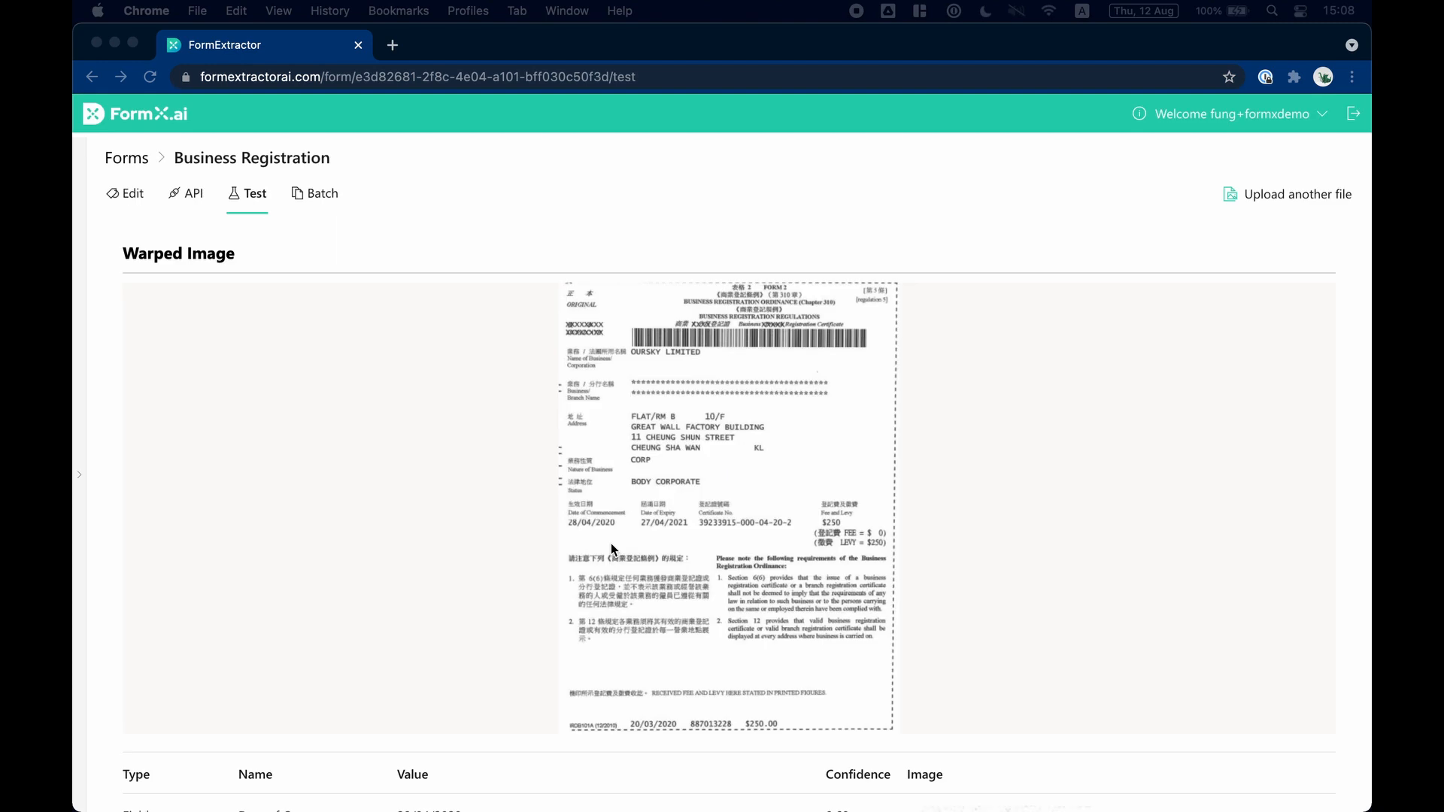
Examine the test's warped image, the extracted field values with their confidence, and the JSON output.
scroll(610, 543, "down", 3)
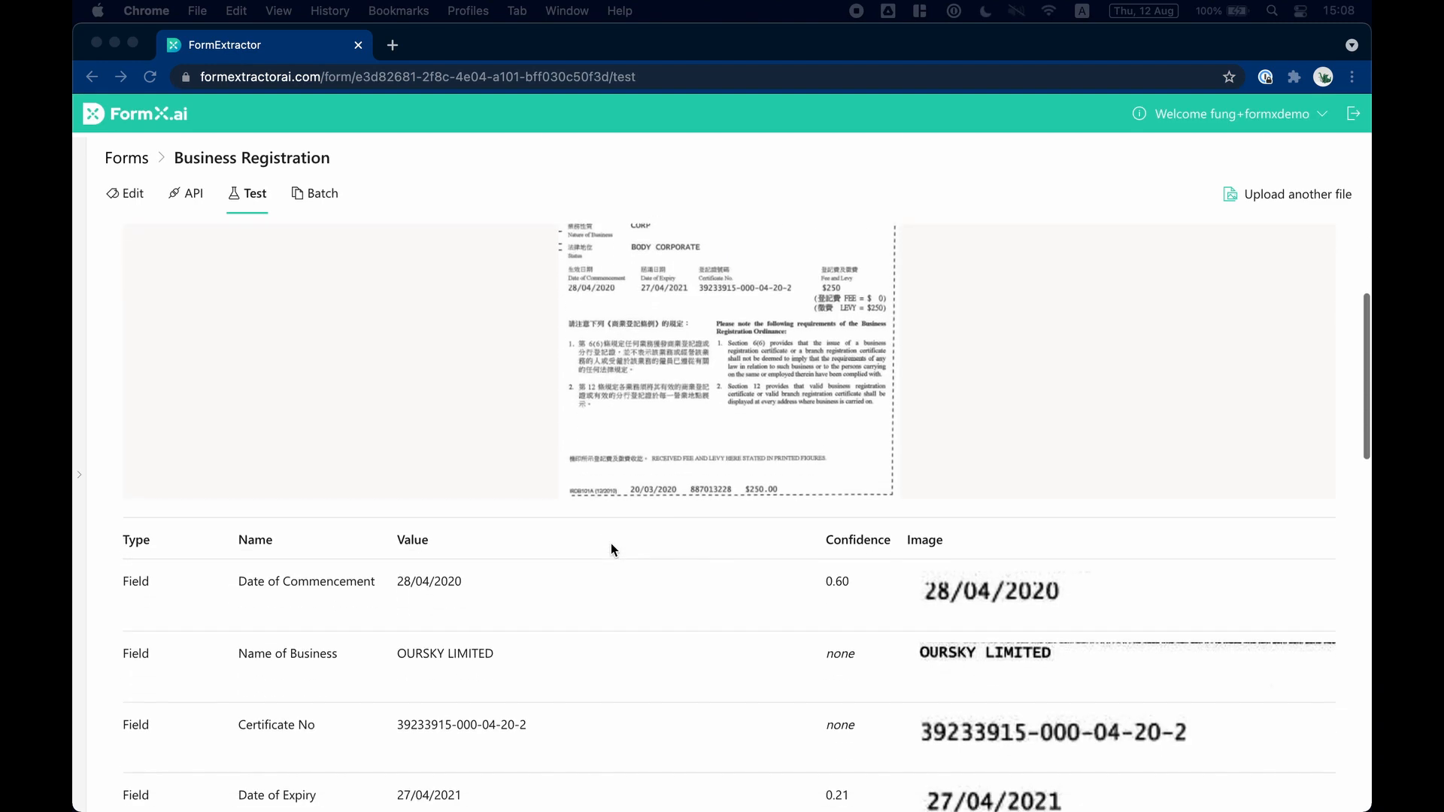
scroll(611, 545, "down", 1)
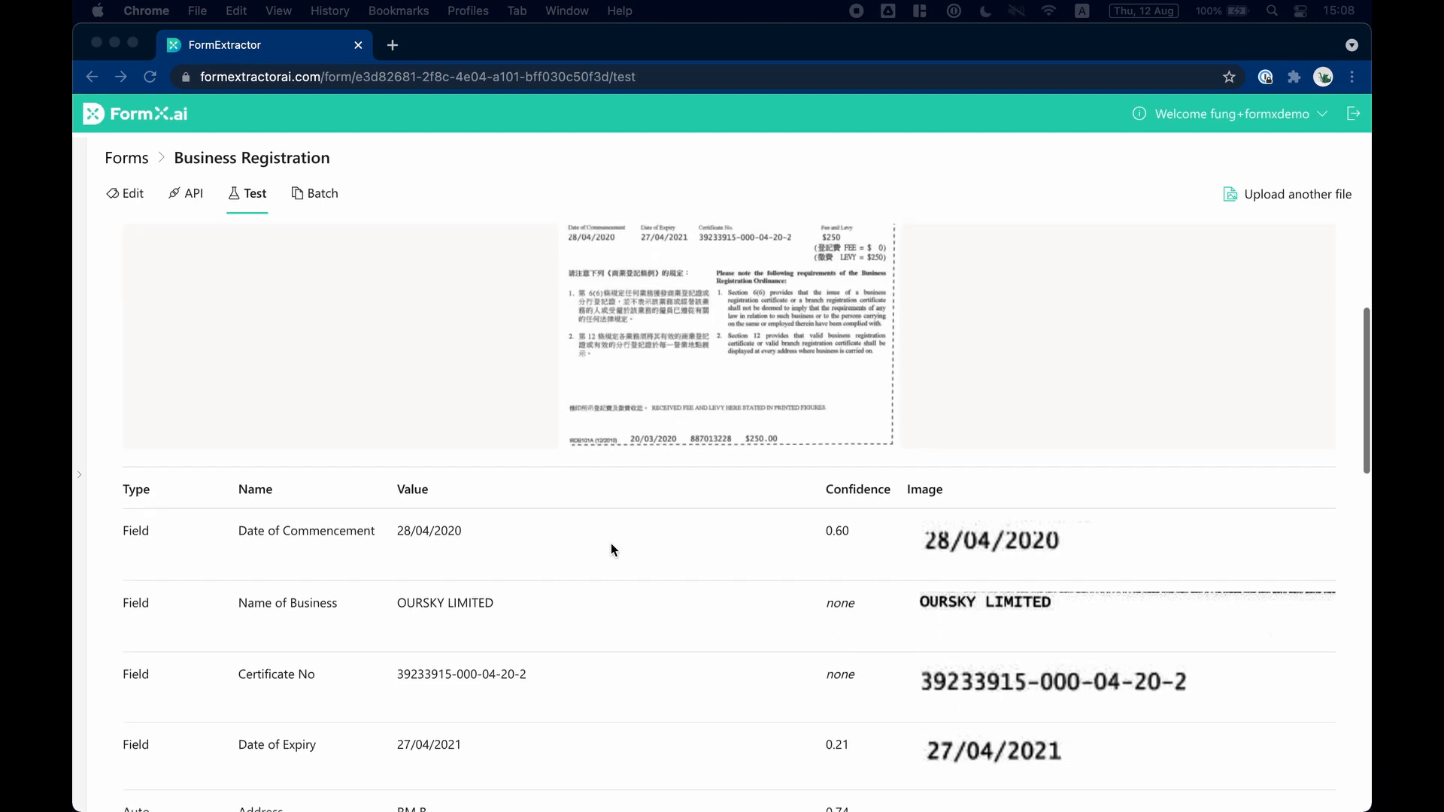
scroll(610, 549, "down", 1)
scroll(610, 550, "down", 2)
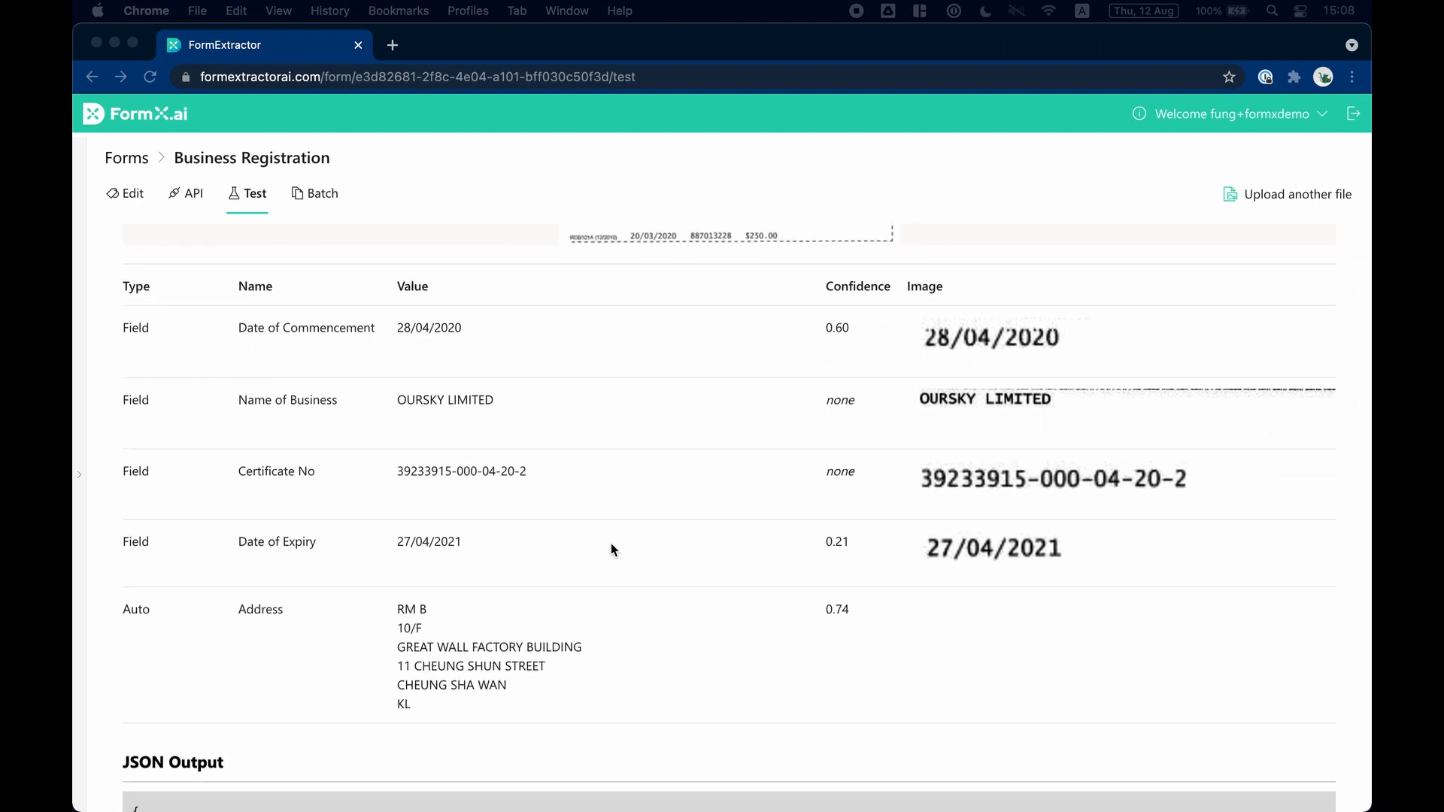
scroll(612, 545, "down", 8)
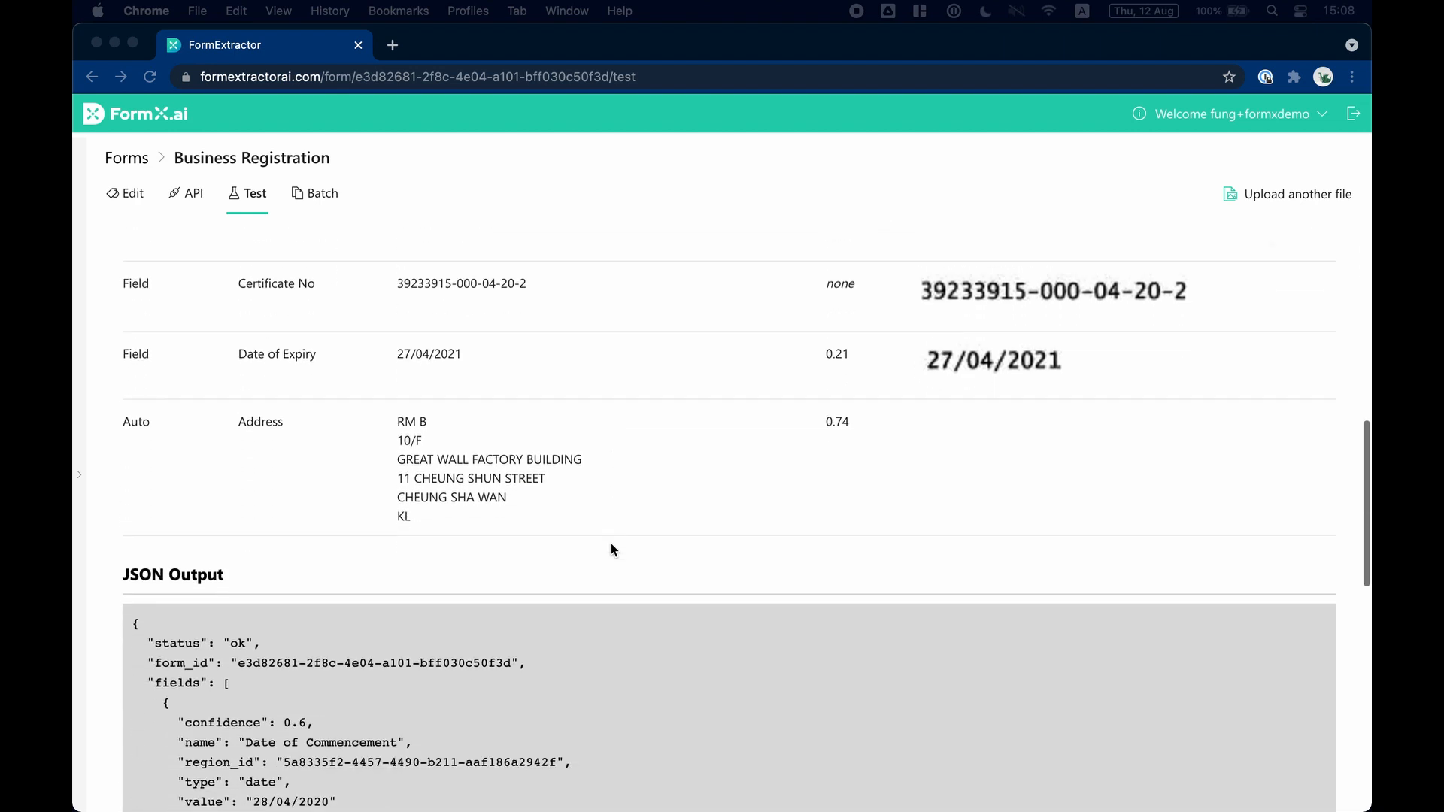
scroll(611, 550, "down", 1)
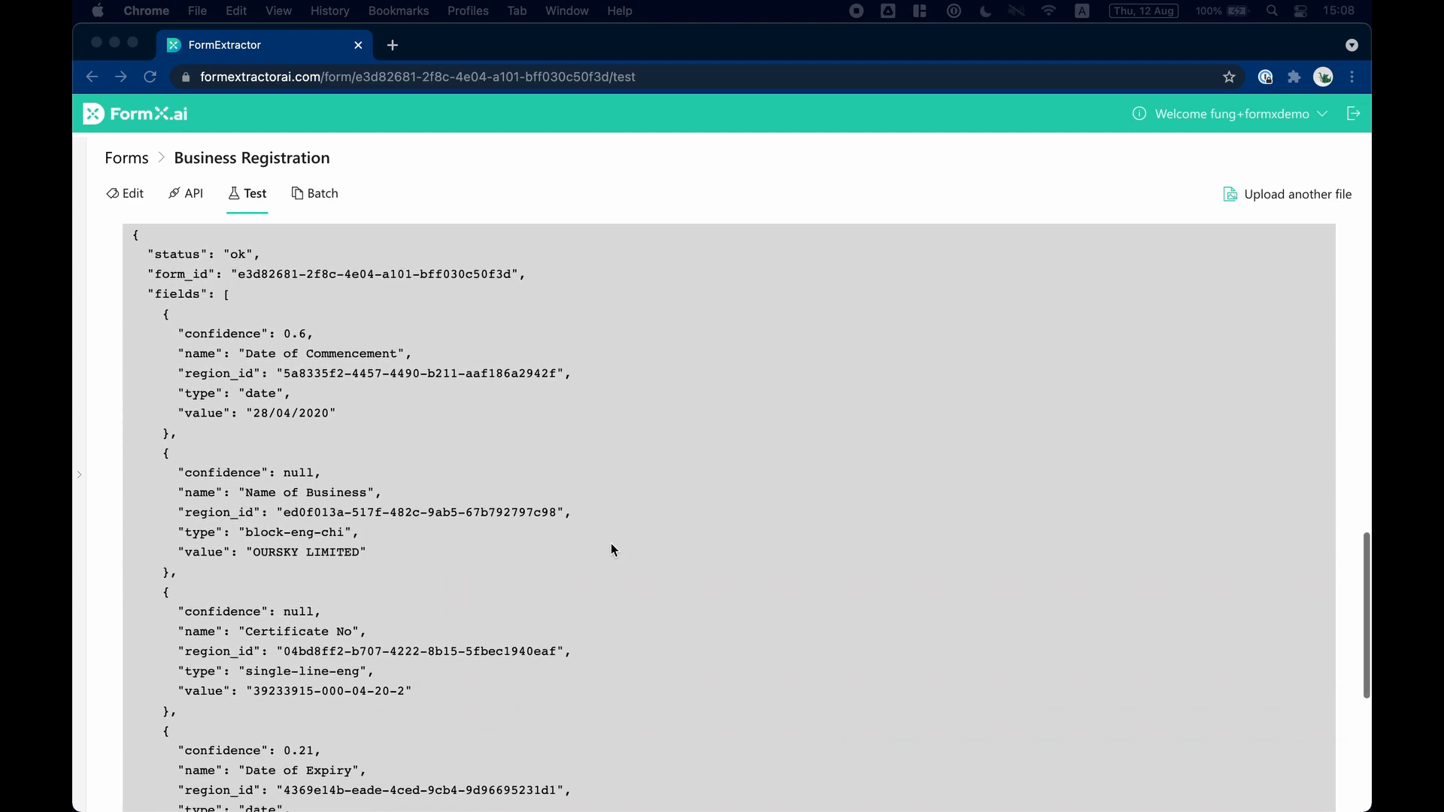
scroll(611, 549, "down", 4)
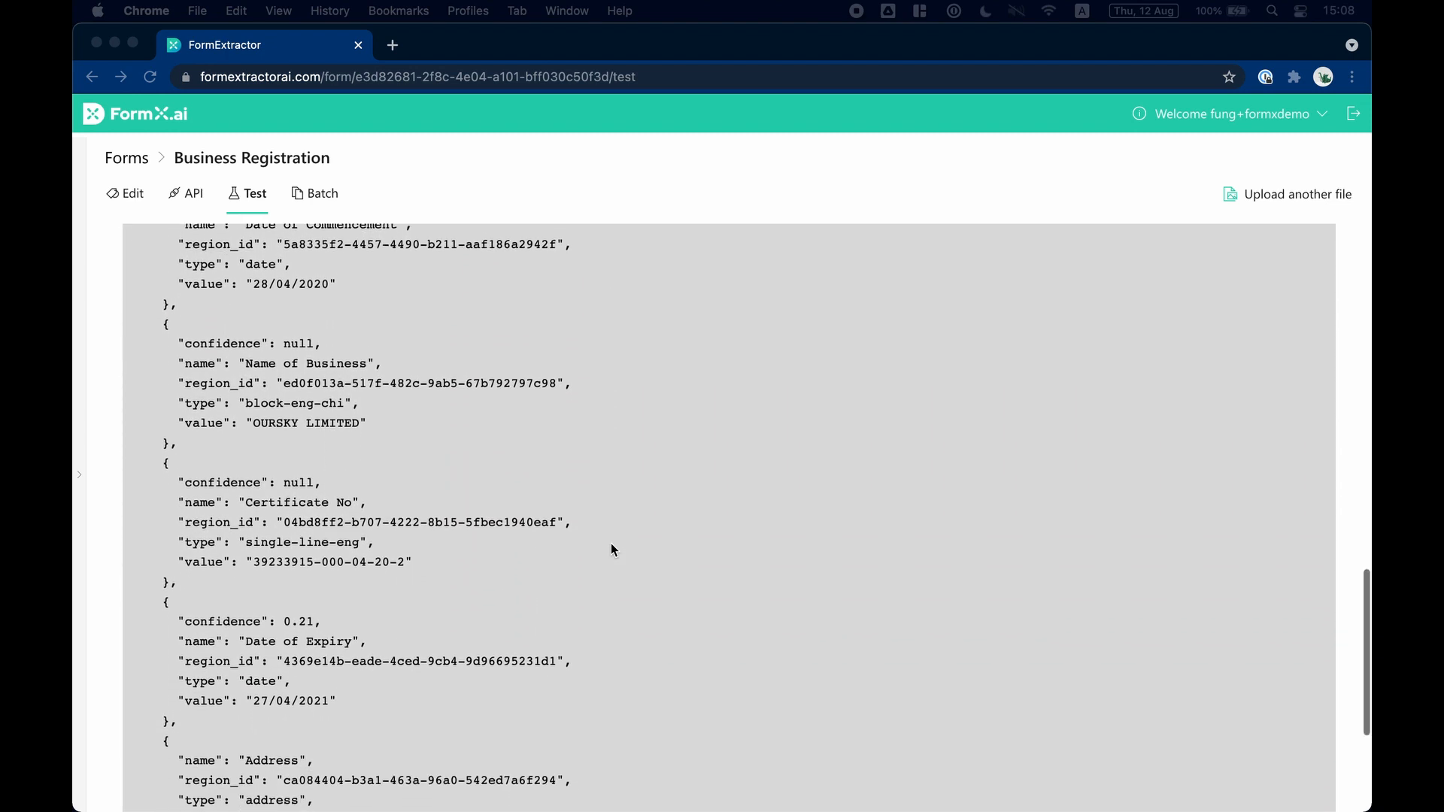
scroll(611, 549, "down", 2)
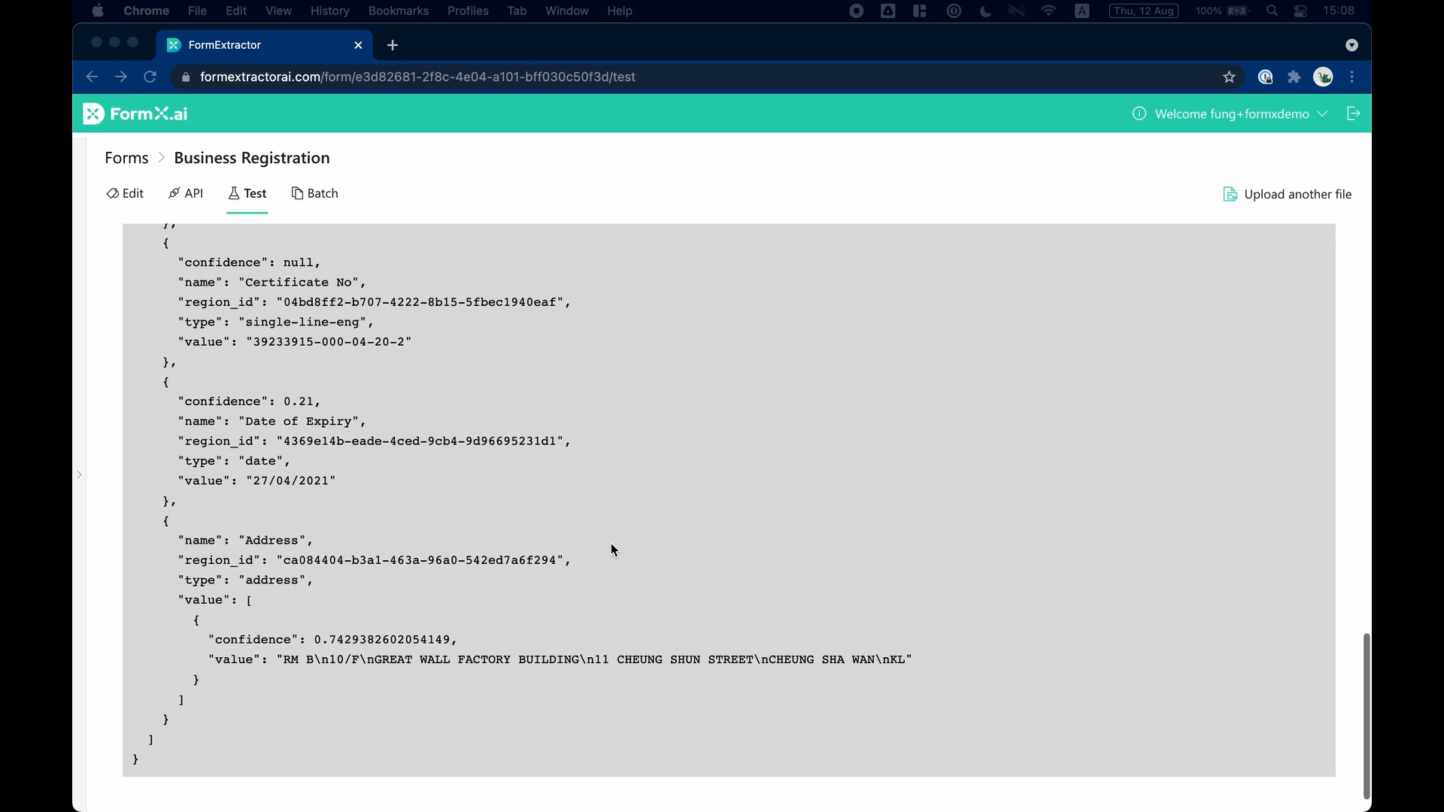
scroll(611, 547, "up", 14)
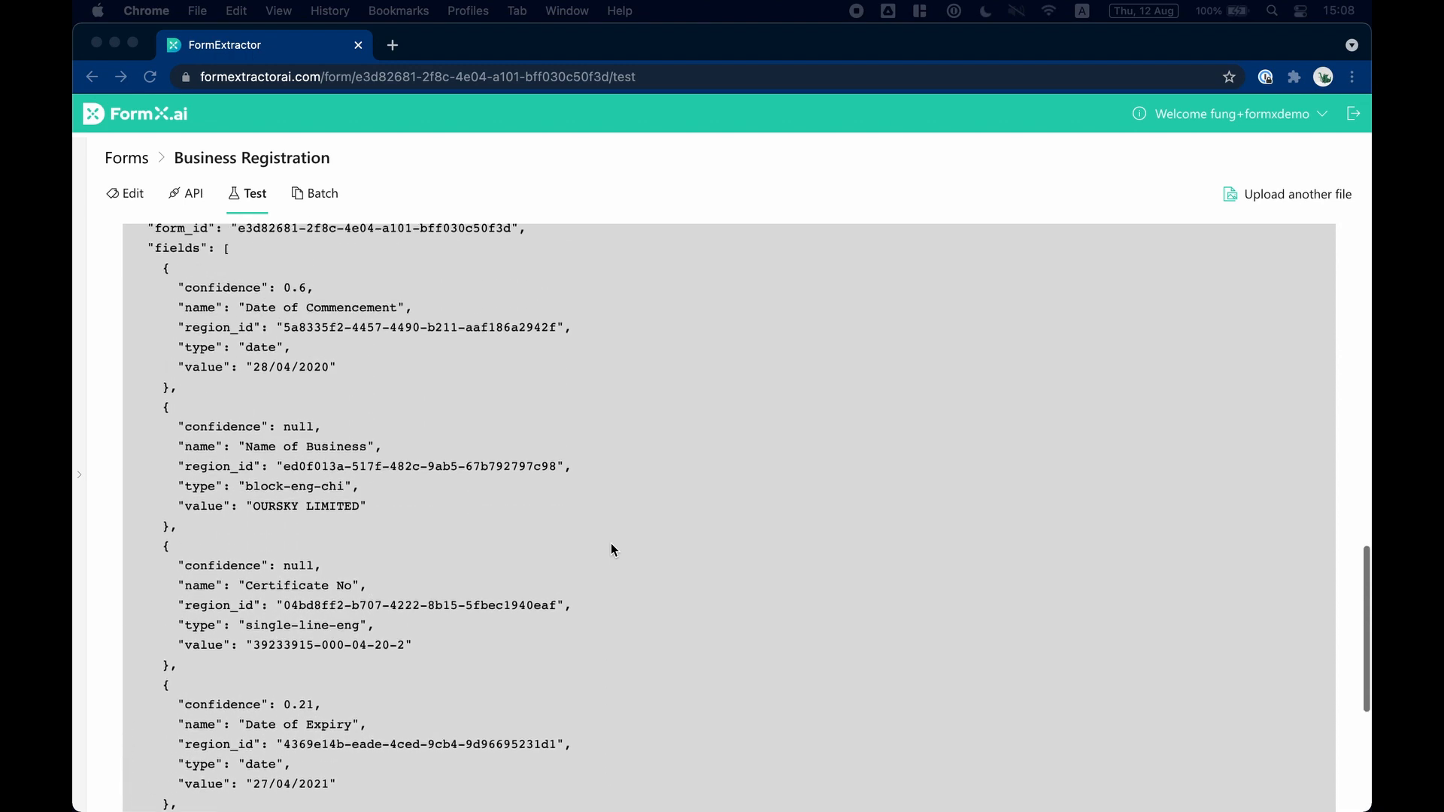
scroll(611, 543, "up", 9)
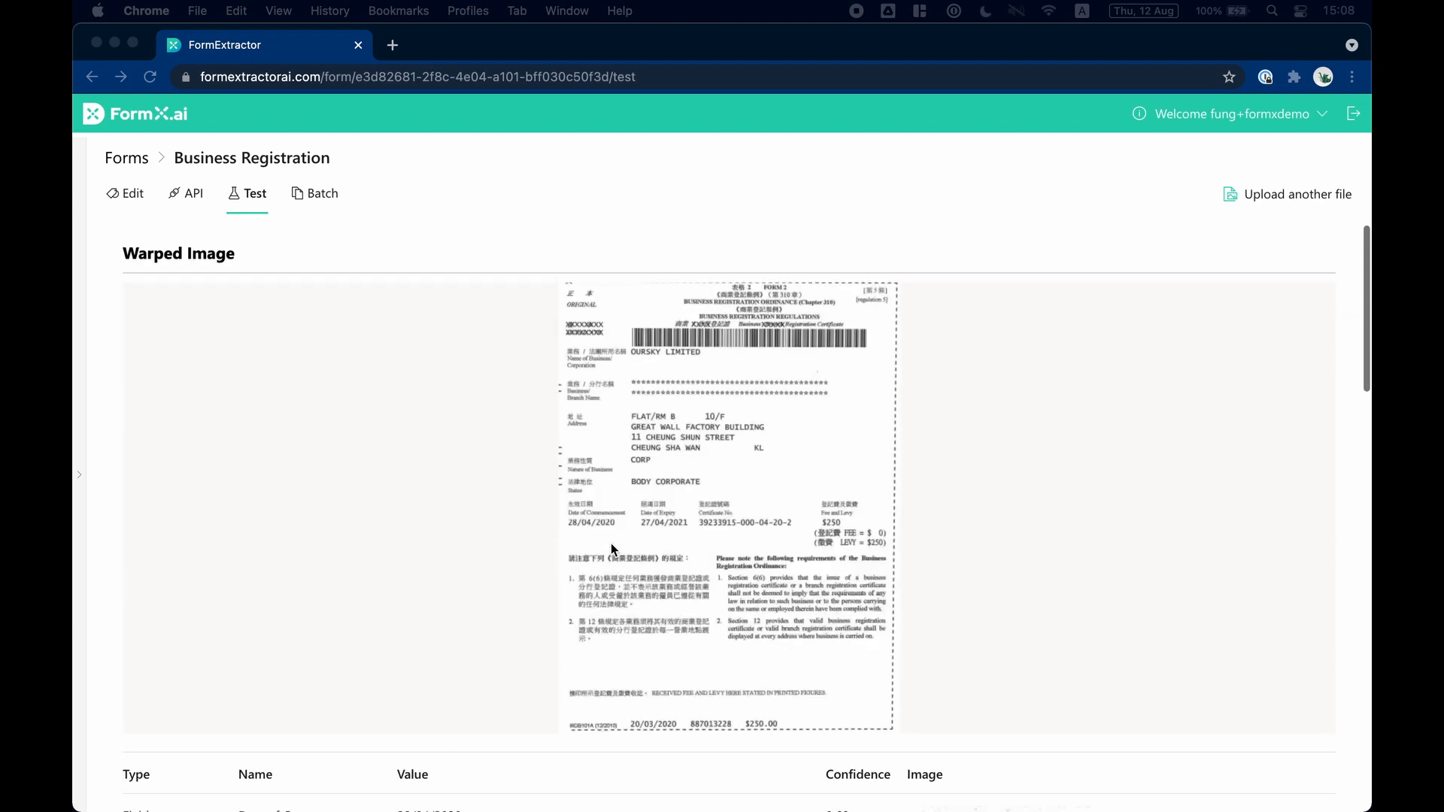
Preview 6.jpg from the BR - Demo folder in Finder and upload it as the Business Registration form's test file.
key("super+Tab")
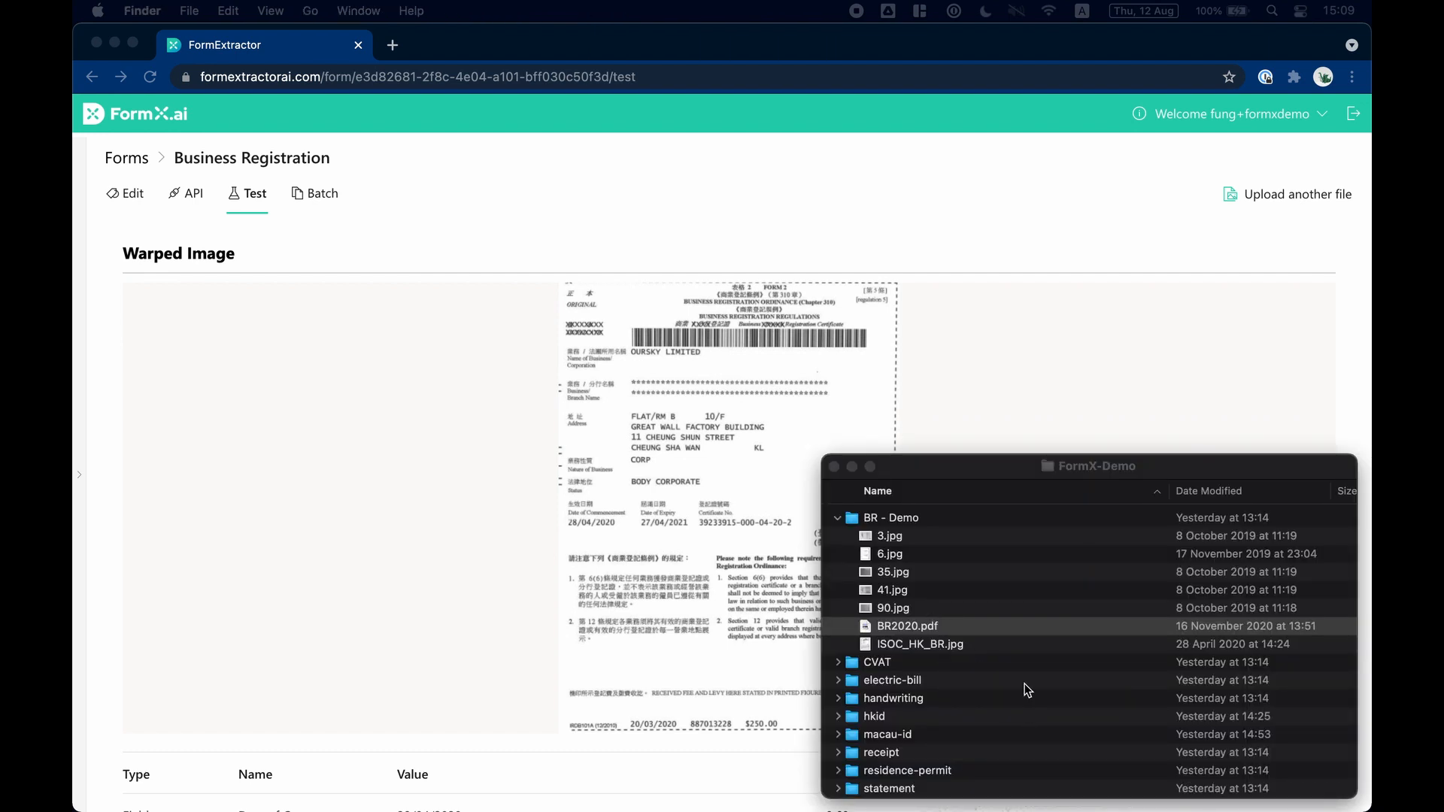
left_click(915, 554)
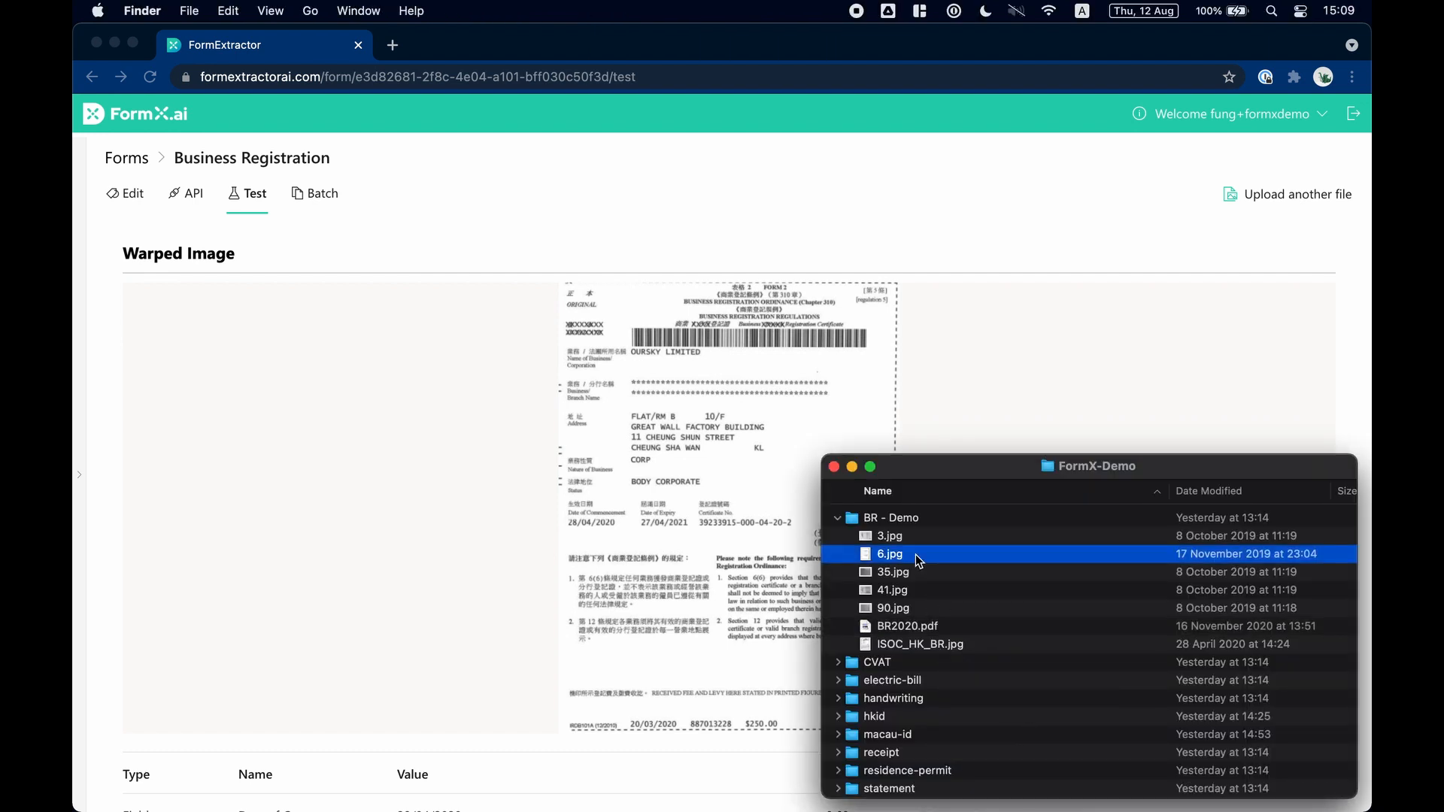
key("space")
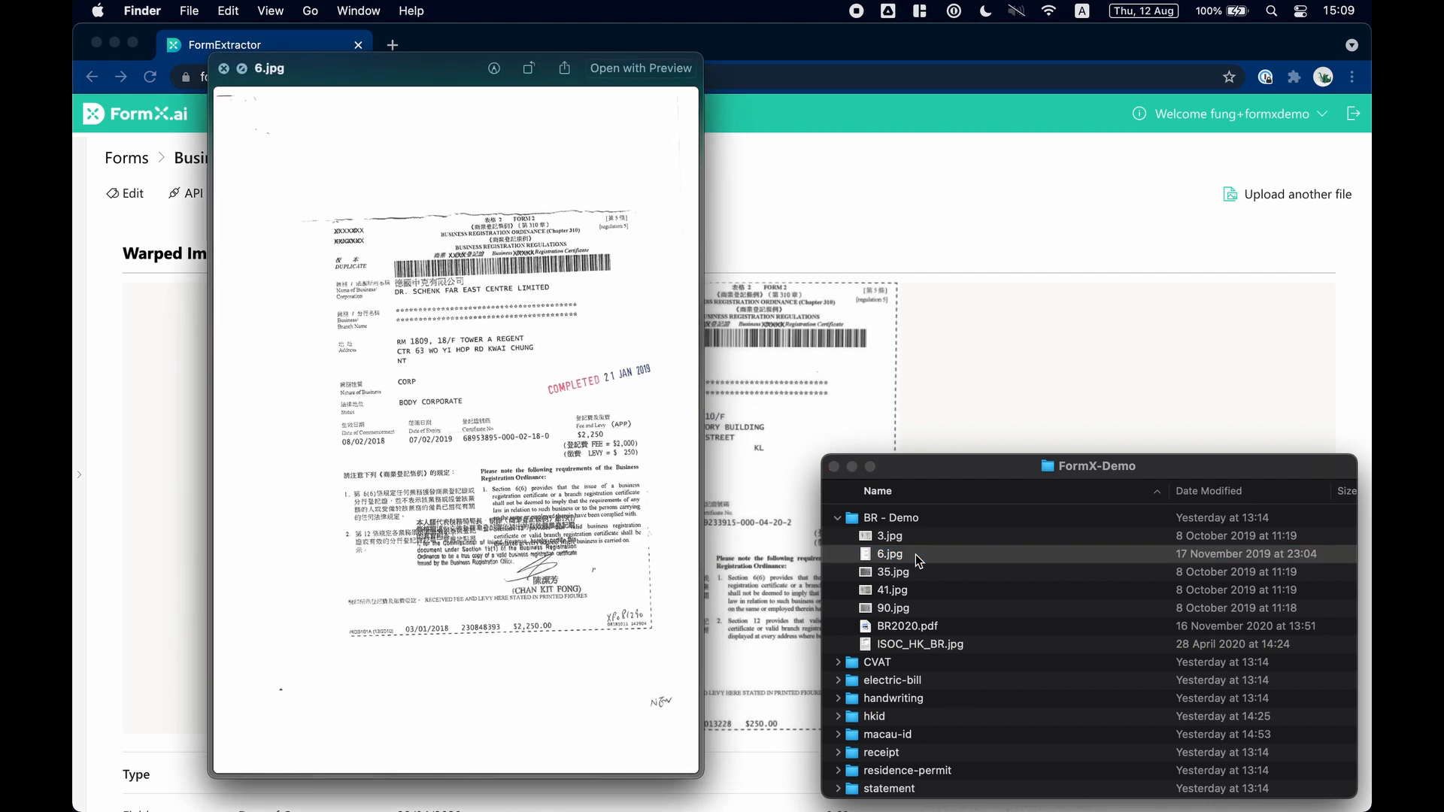
key("space")
left_click_drag(914, 554, 674, 586)
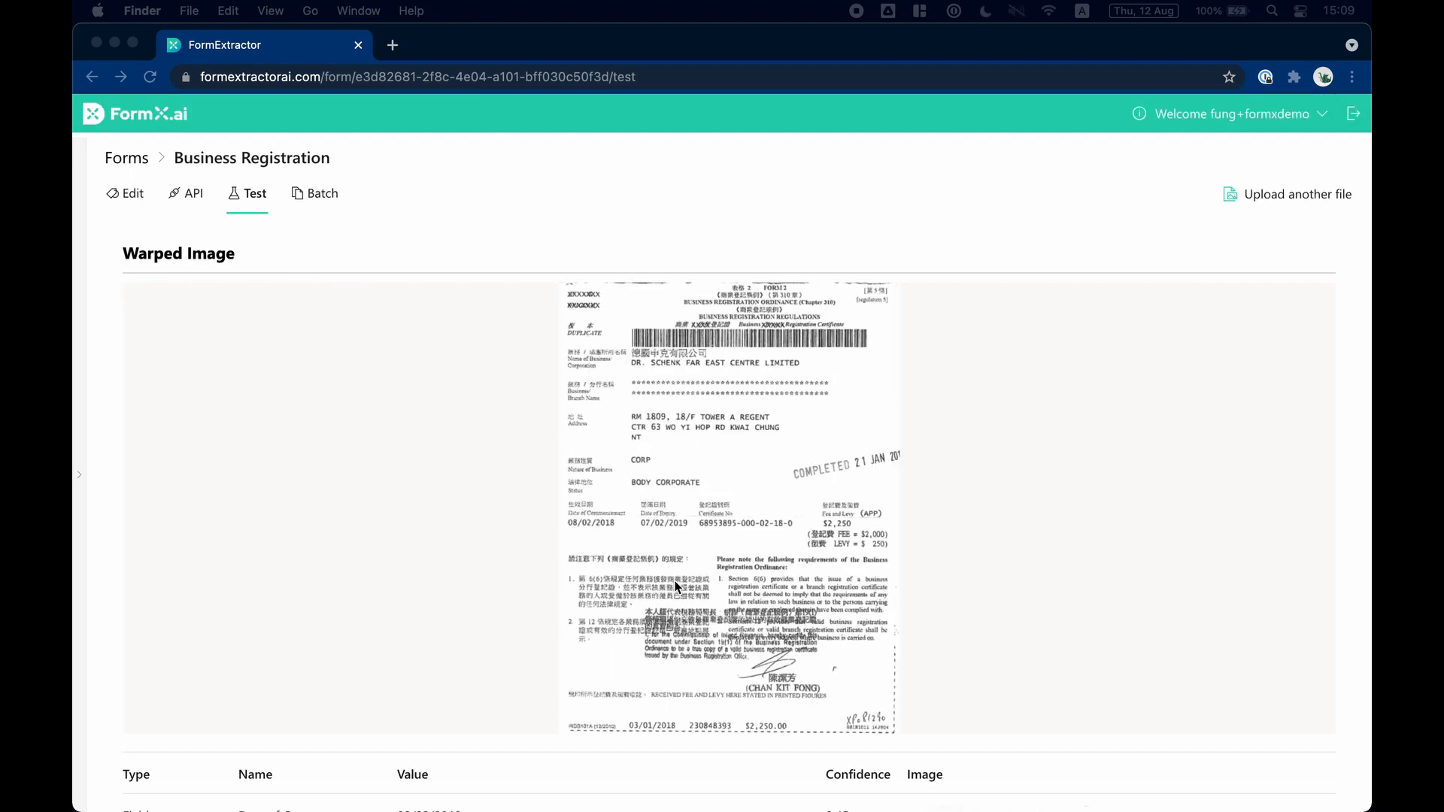
Examine the extracted field values, confidence scores, cropped field images and JSON output for 6.jpg.
scroll(675, 585, "down", 5)
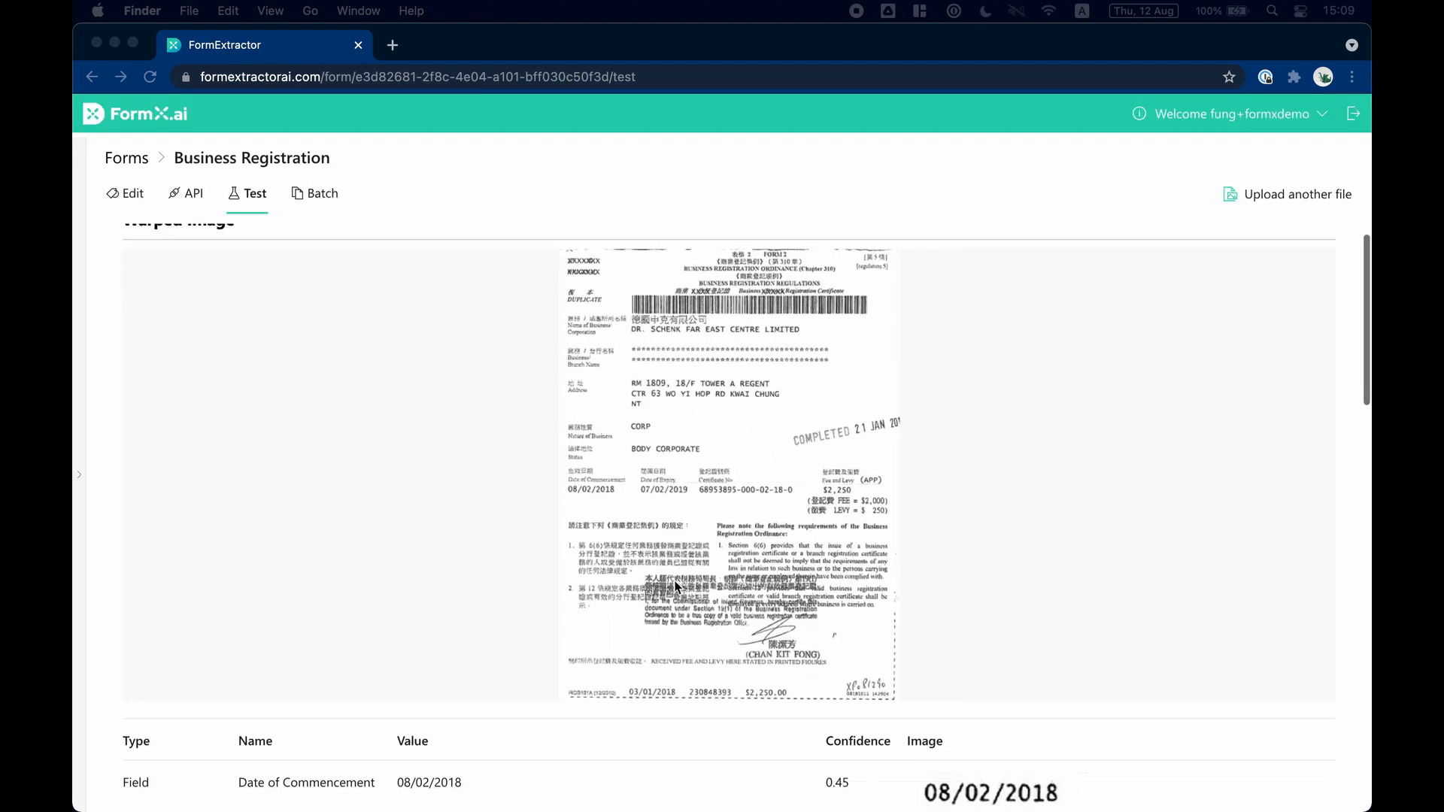
scroll(676, 585, "down", 1)
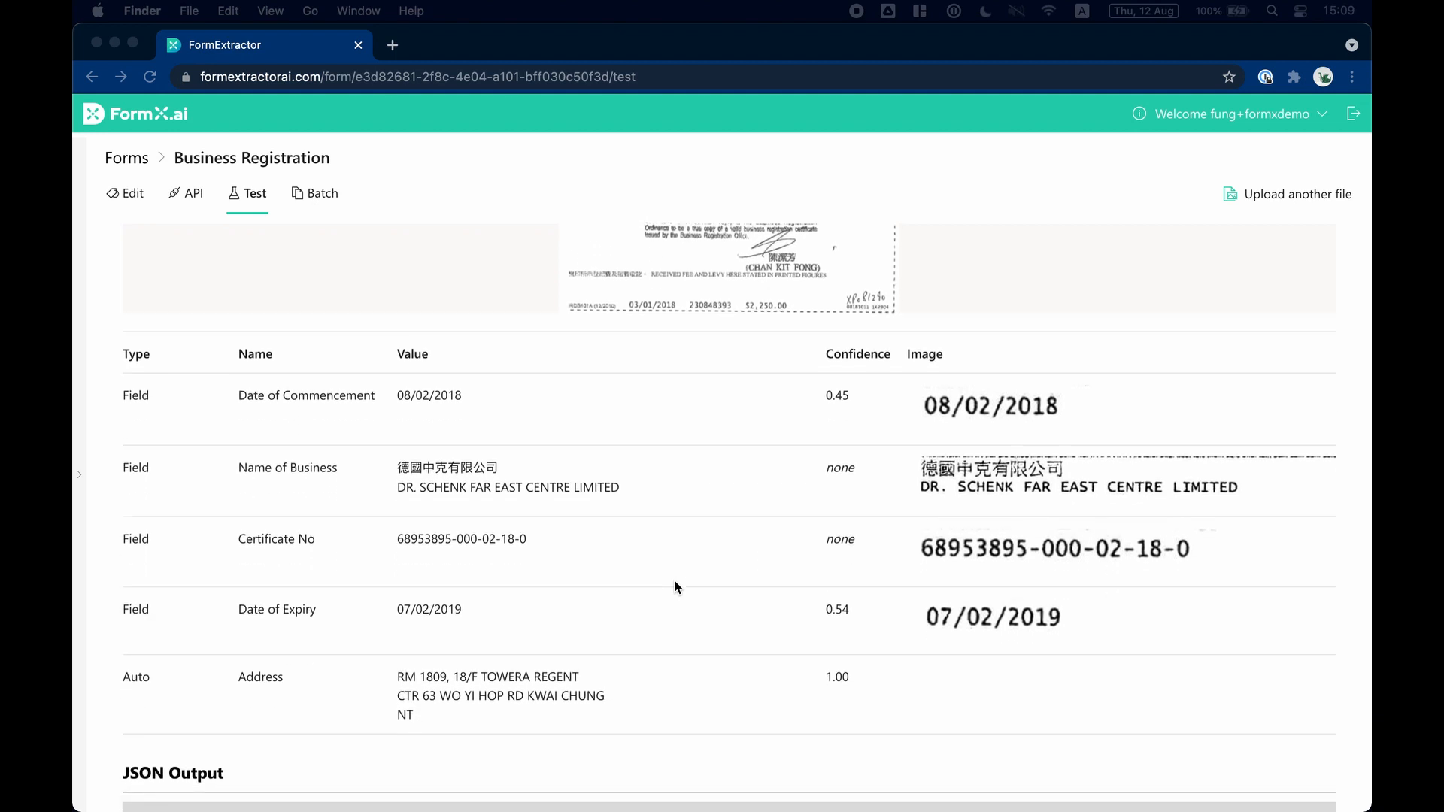
scroll(676, 585, "down", 2)
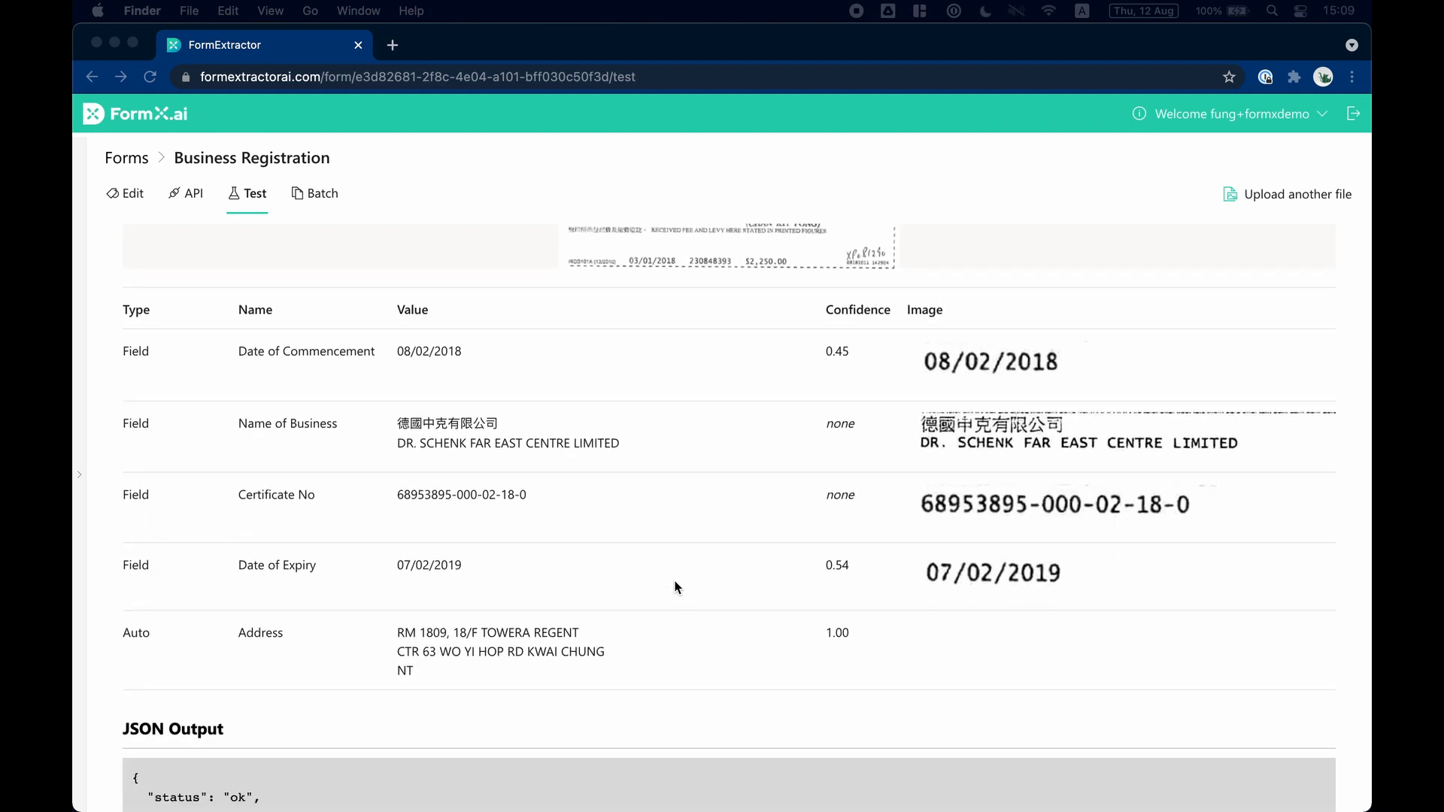
scroll(676, 587, "down", 3)
scroll(675, 586, "down", 5)
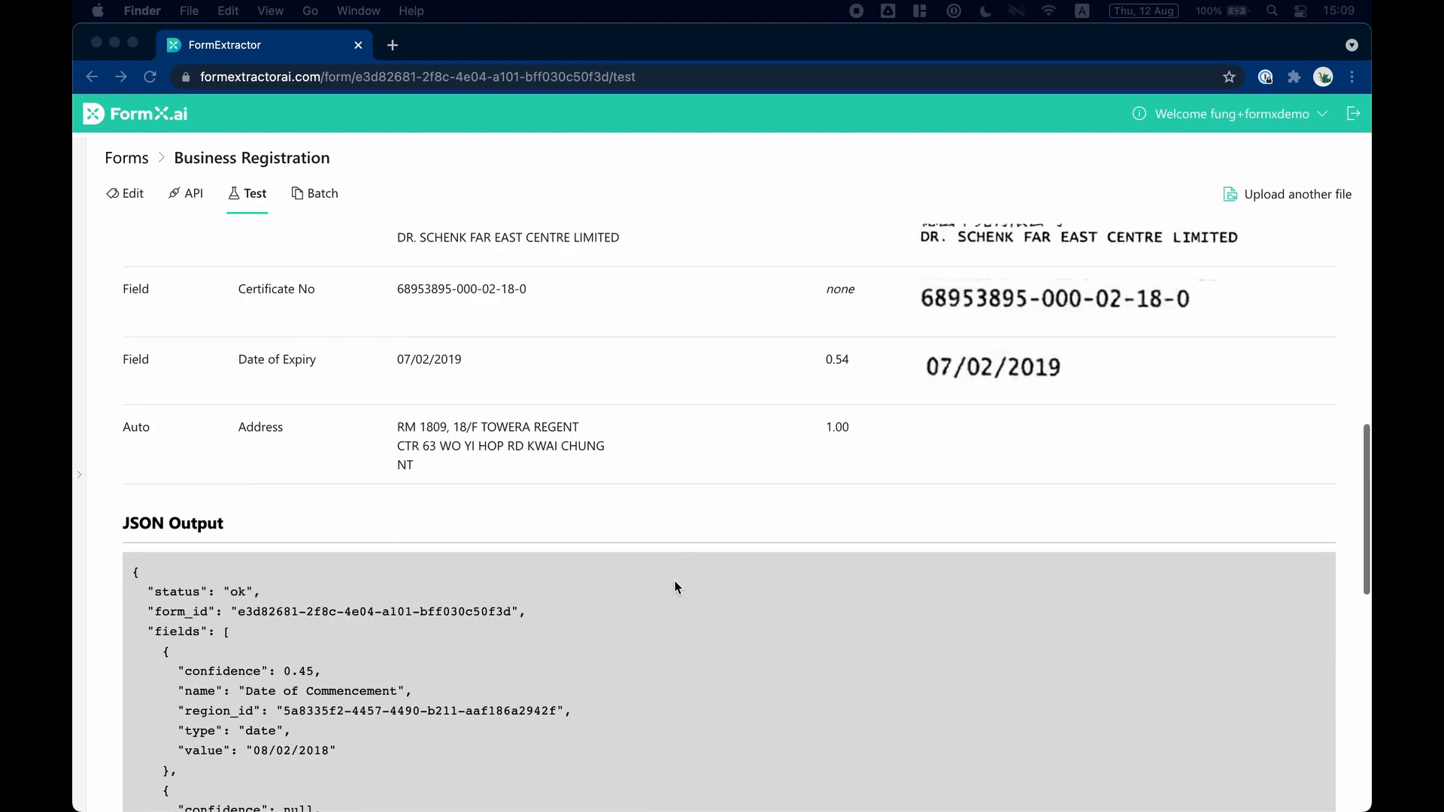
scroll(675, 588, "down", 5)
scroll(675, 587, "up", 10)
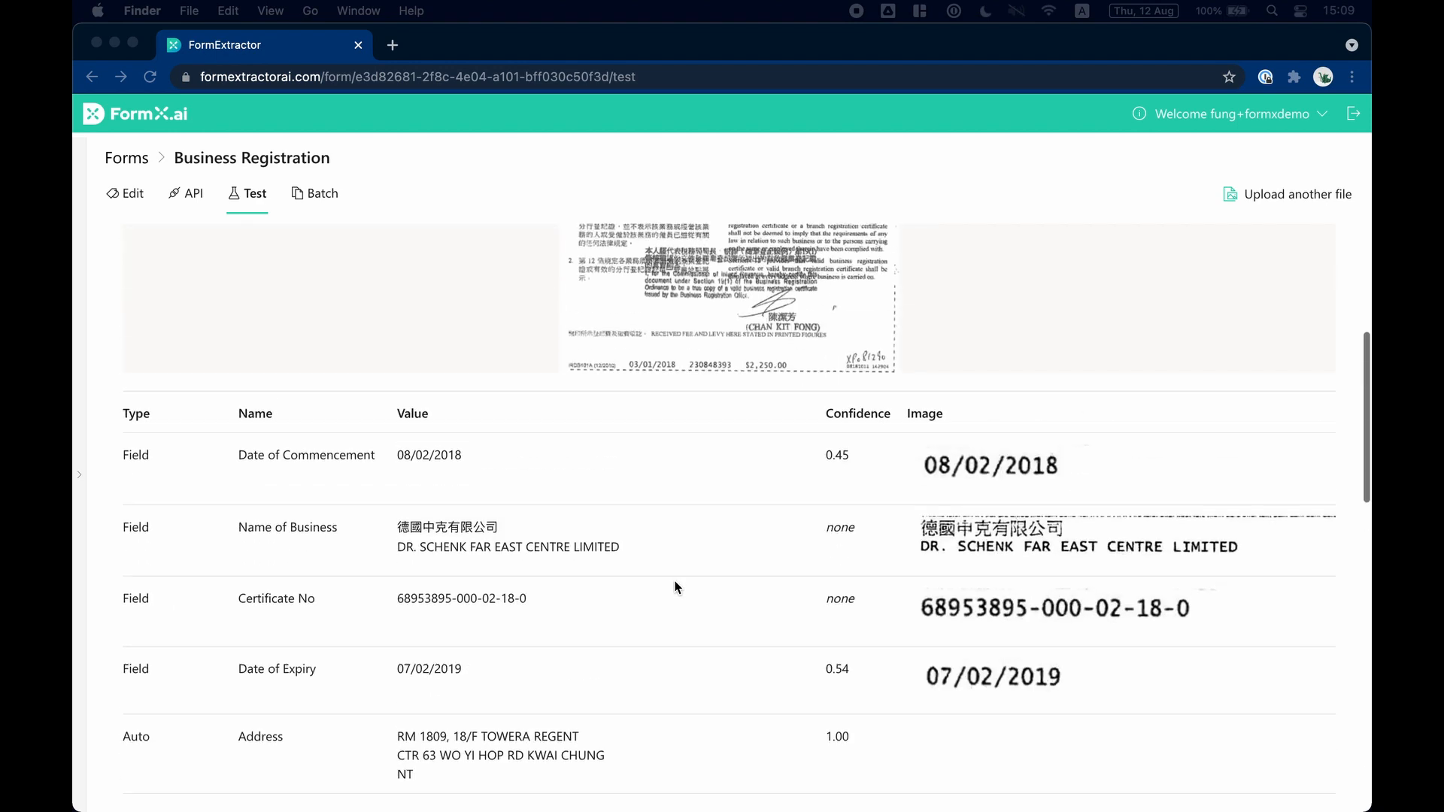
scroll(674, 587, "up", 8)
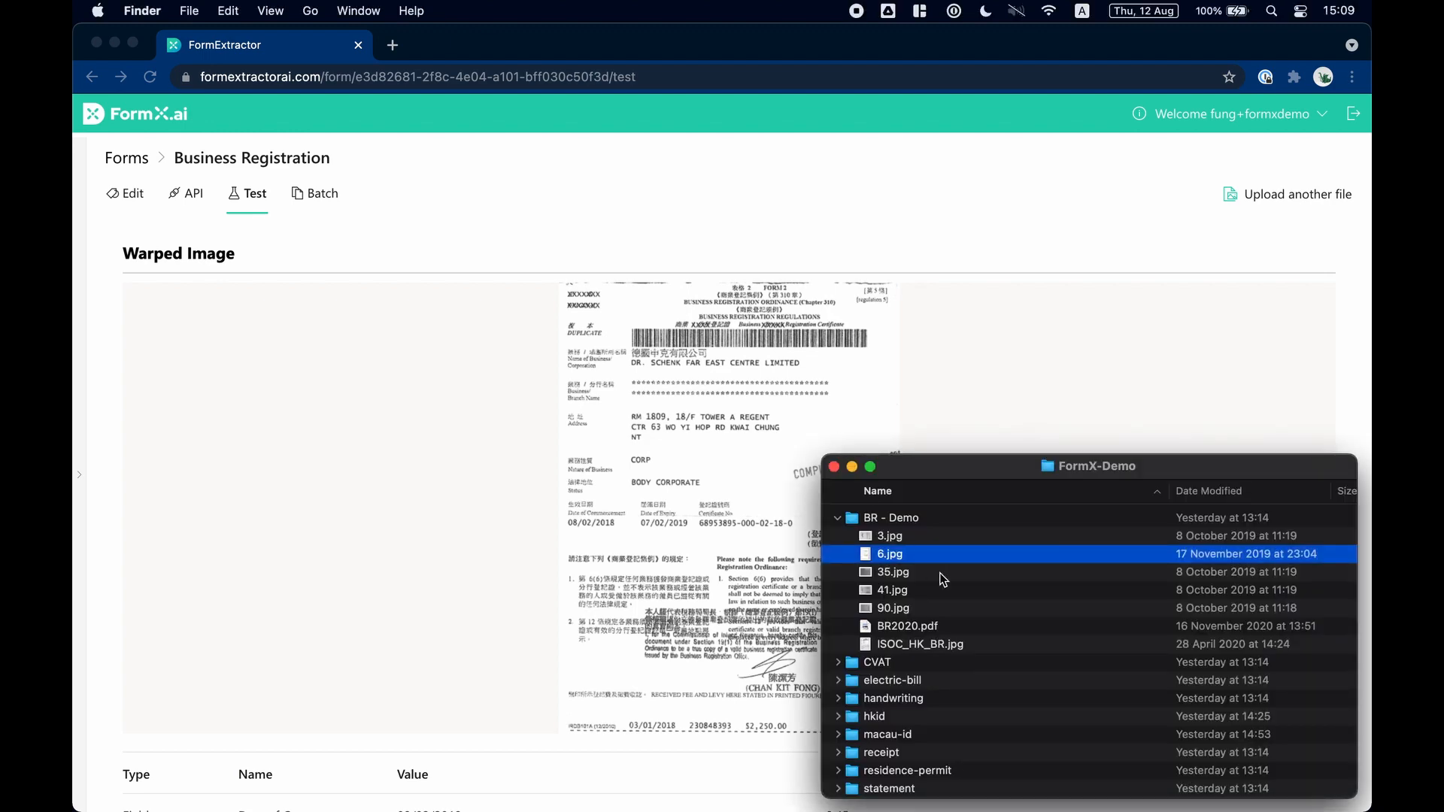
Preview the rotated scan 35.jpg from the BR - Demo folder and upload it as the form's test file.
left_click(922, 568)
key("space")
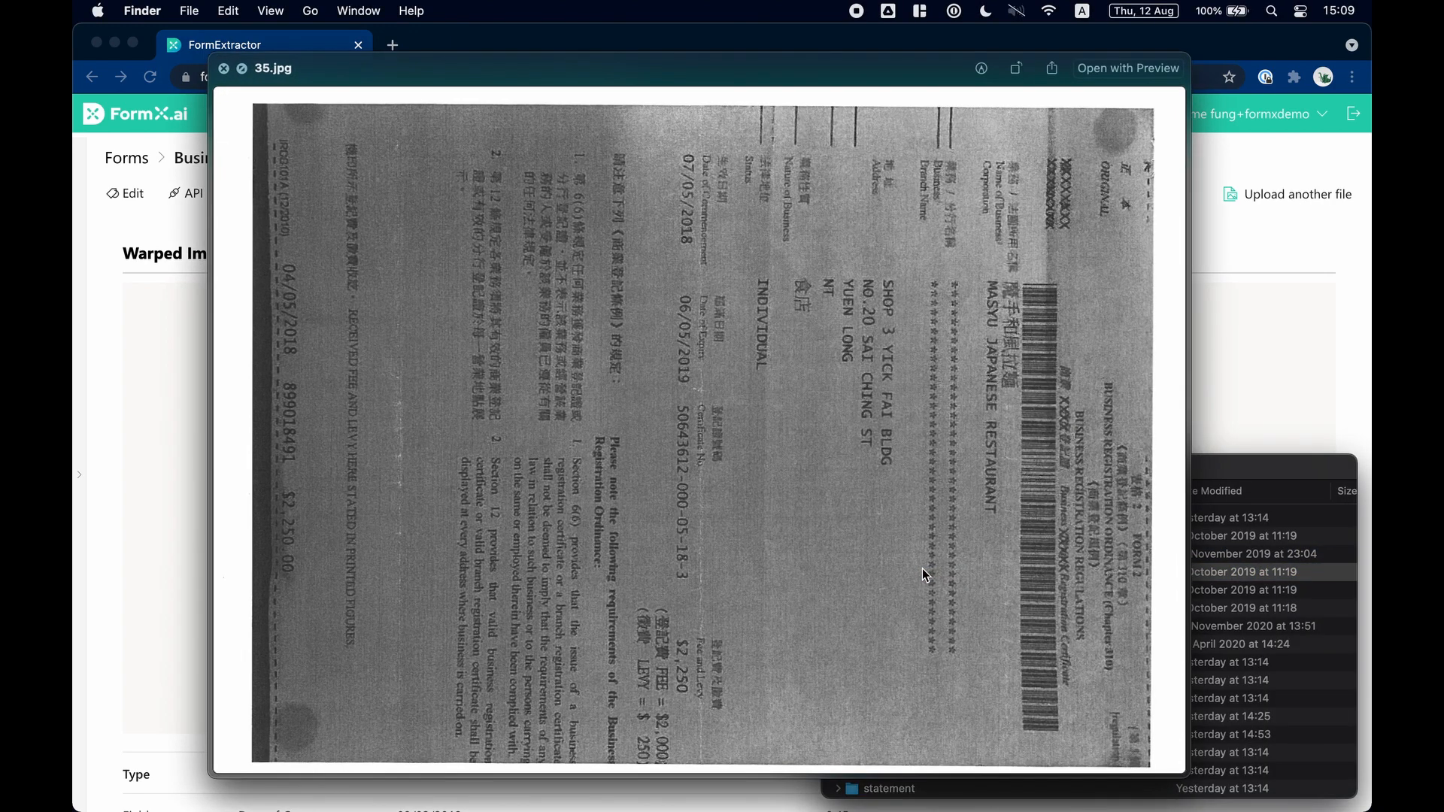
key("space")
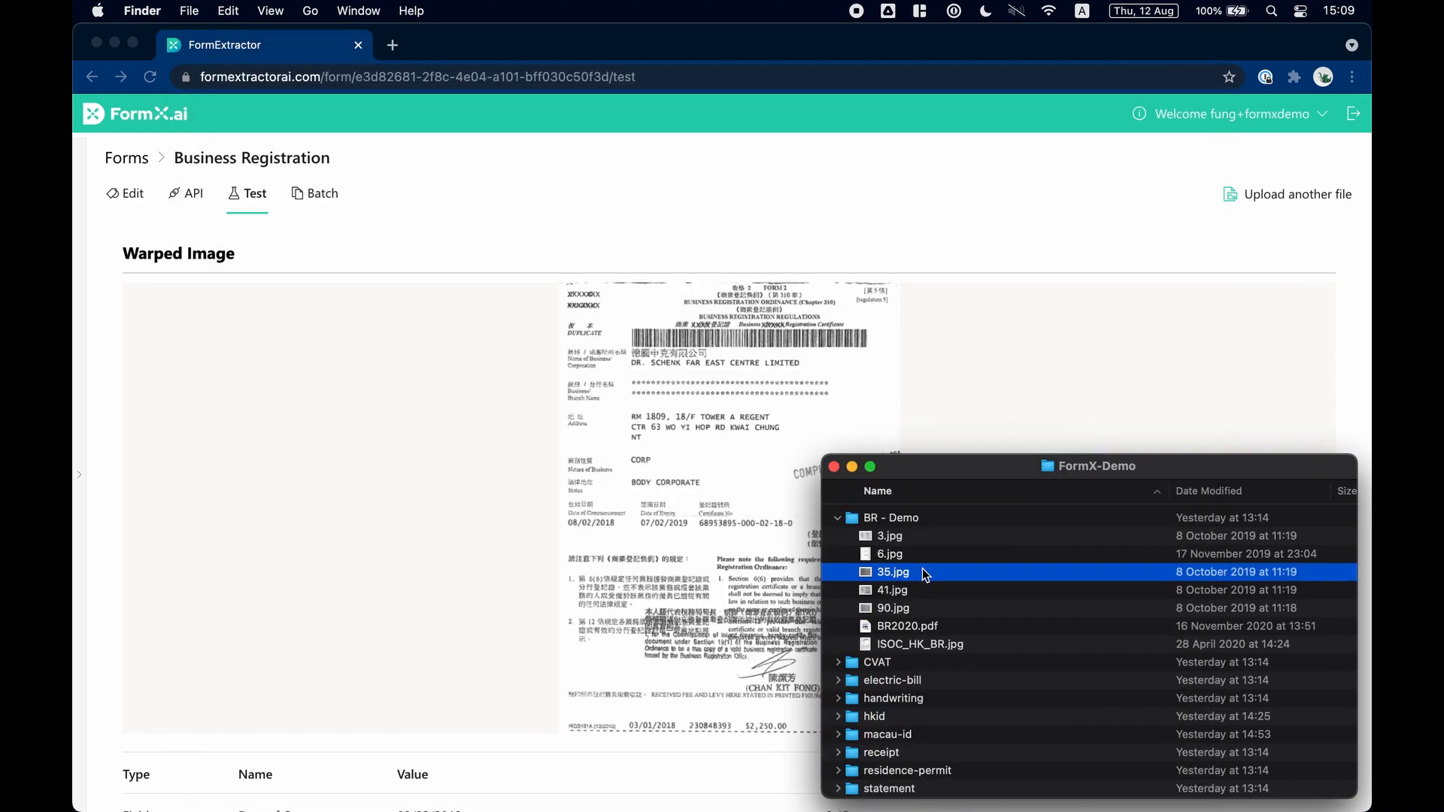
left_click_drag(922, 568, 703, 570)
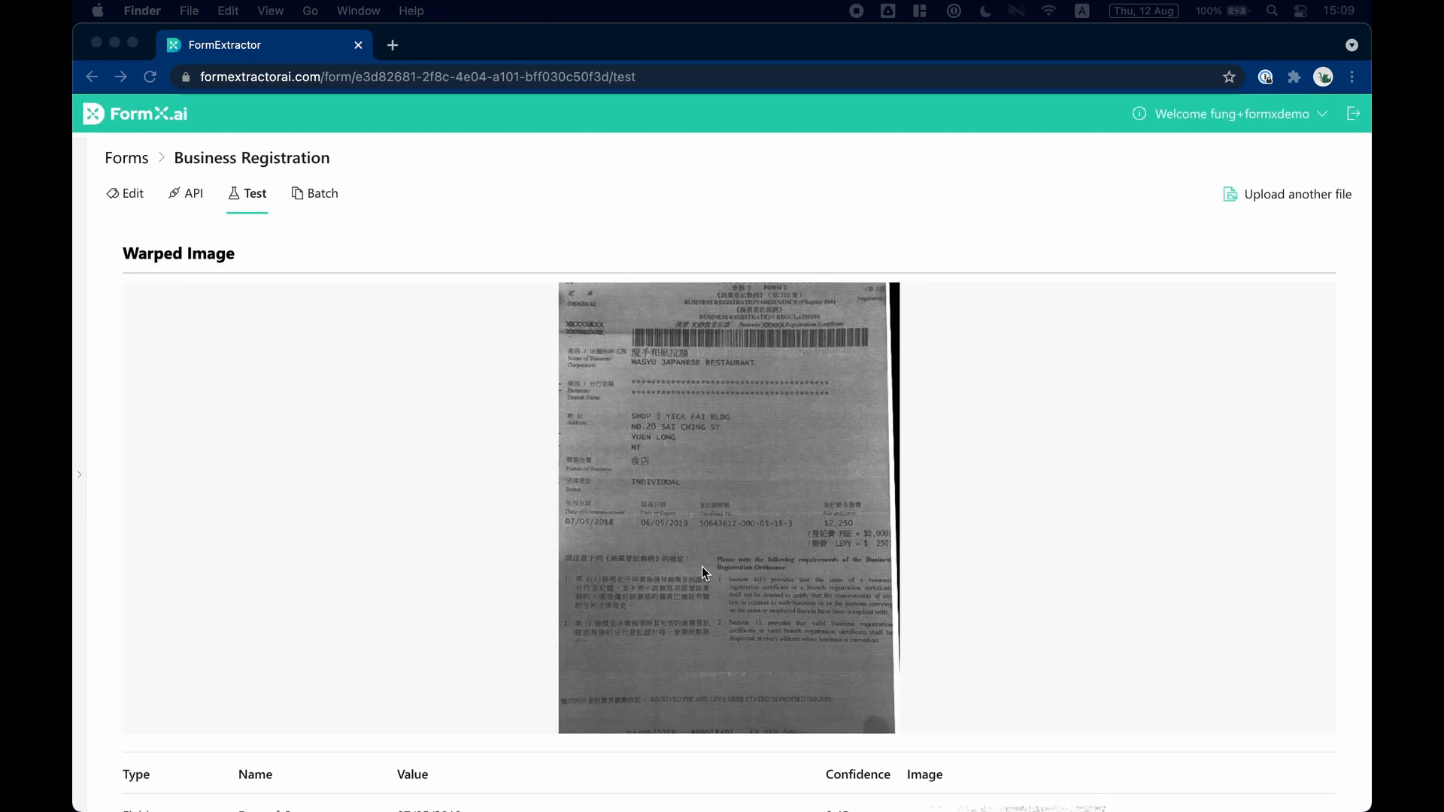
Examine the extracted fields, JSON output and warped image for 35.jpg.
scroll(702, 566, "down", 5)
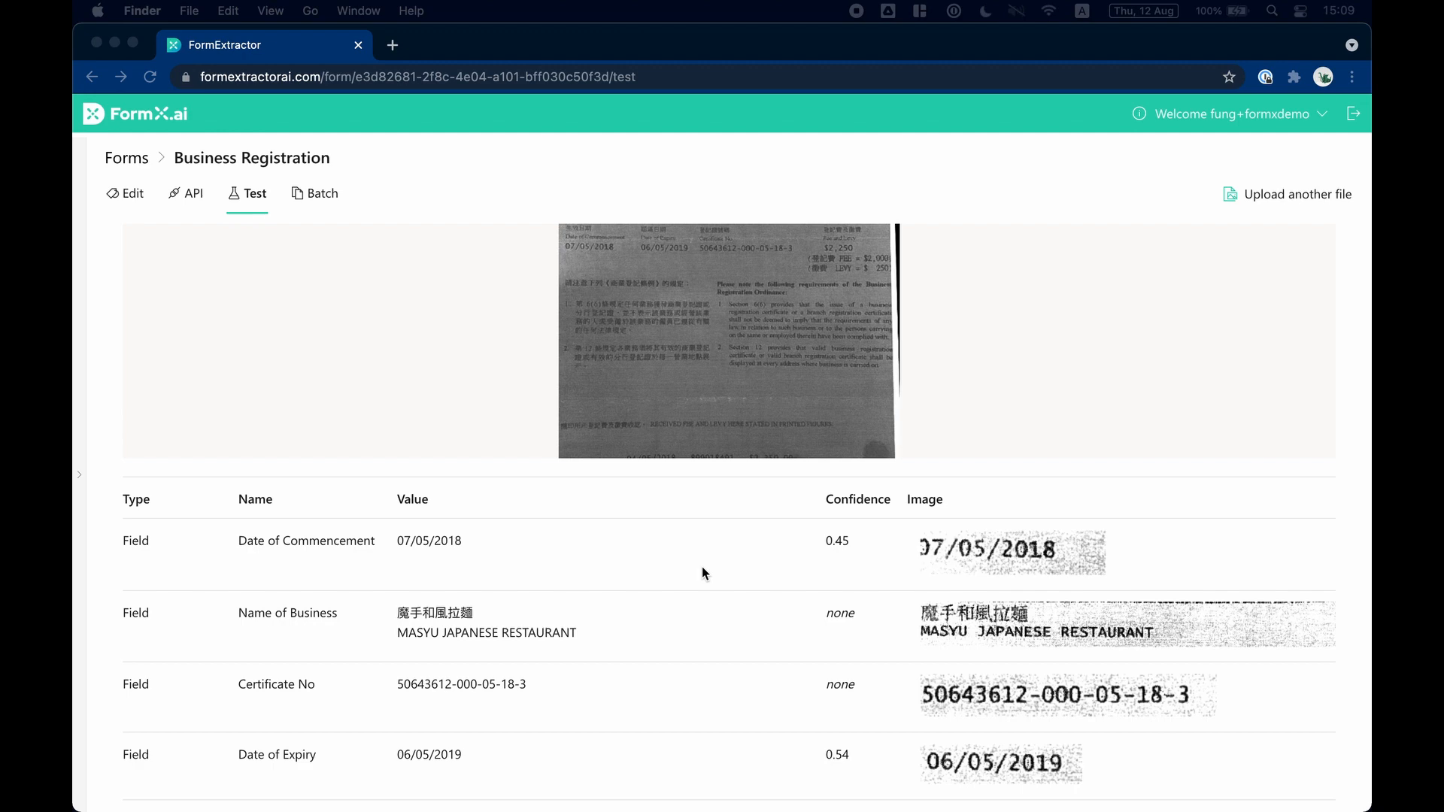
scroll(702, 567, "down", 1)
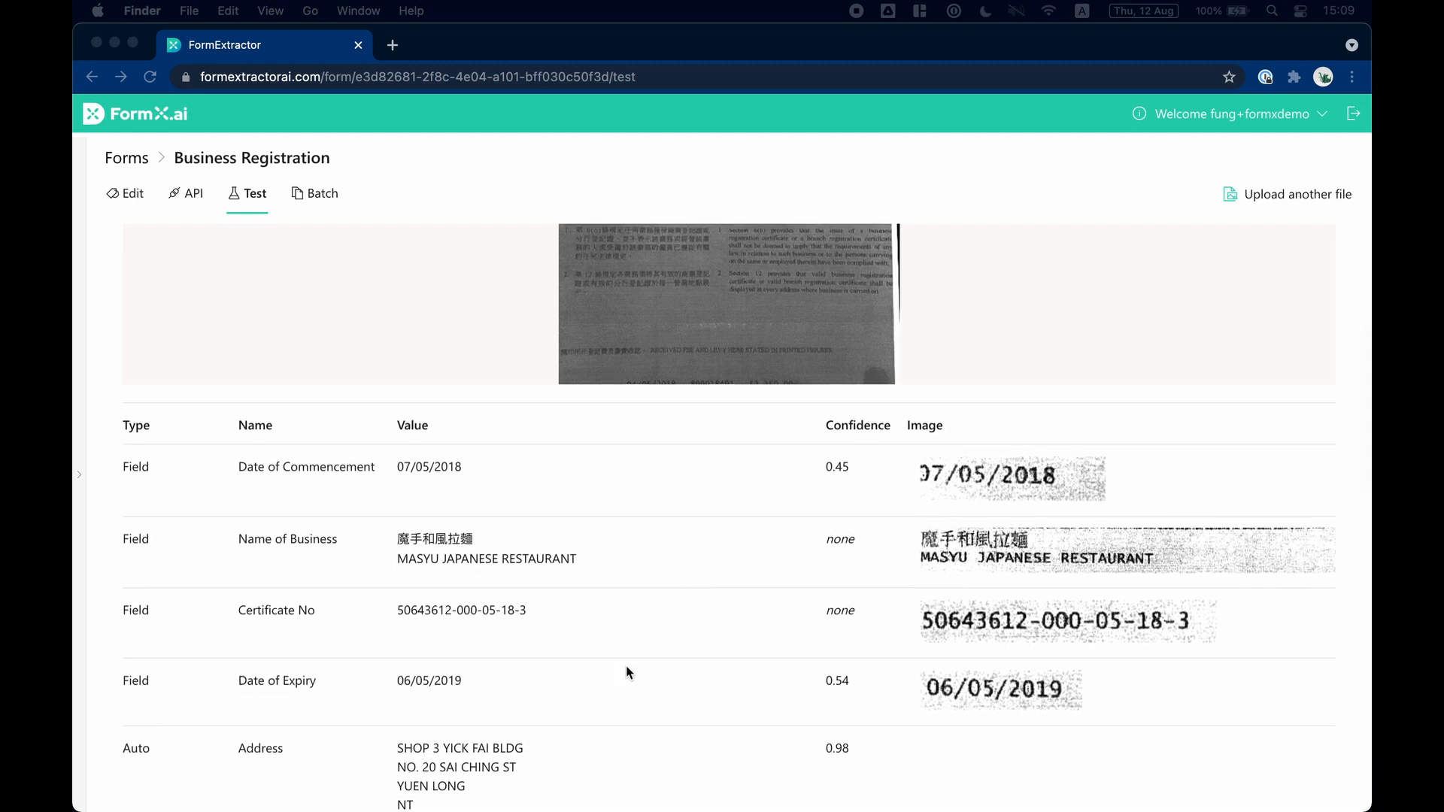
scroll(626, 672, "down", 2)
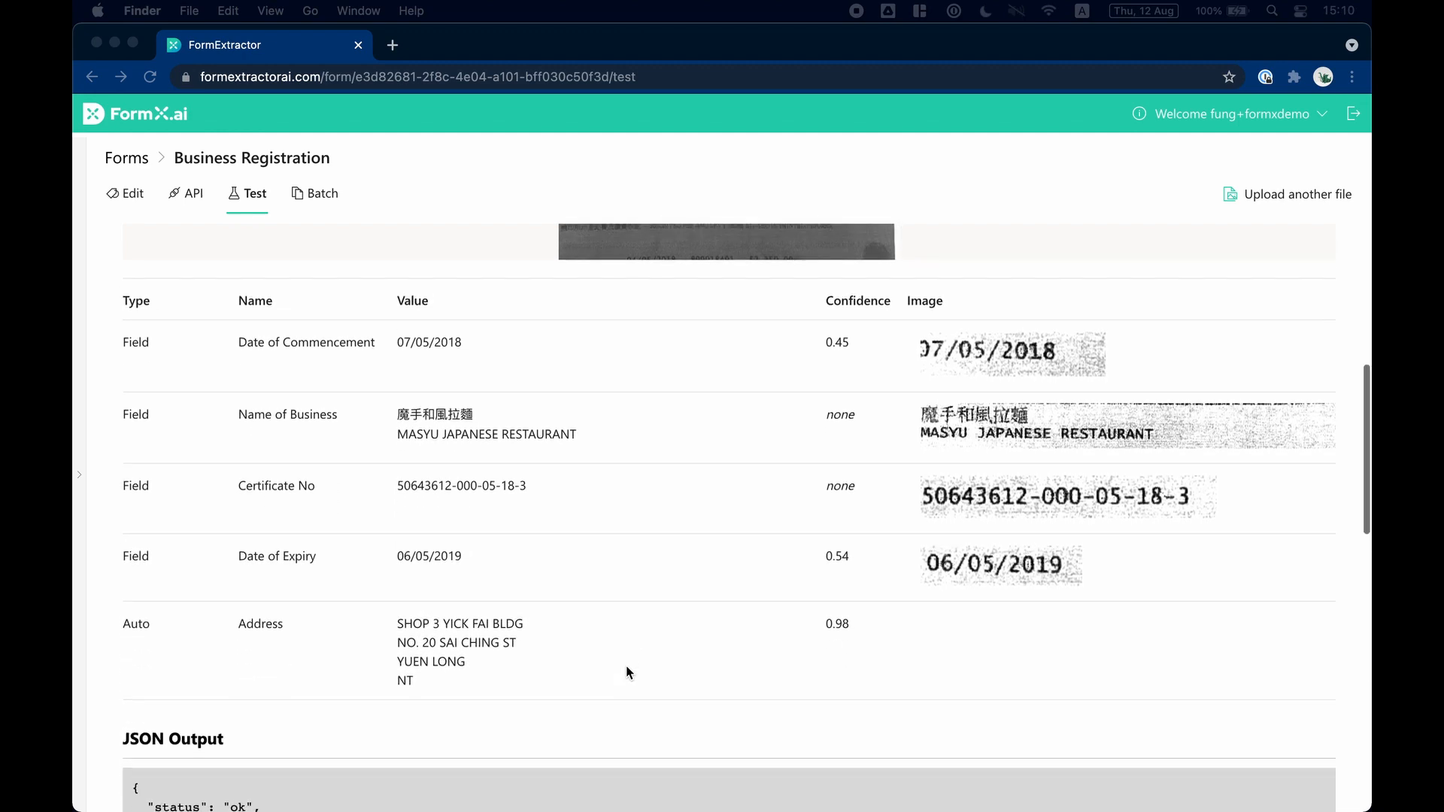
scroll(627, 672, "up", 1)
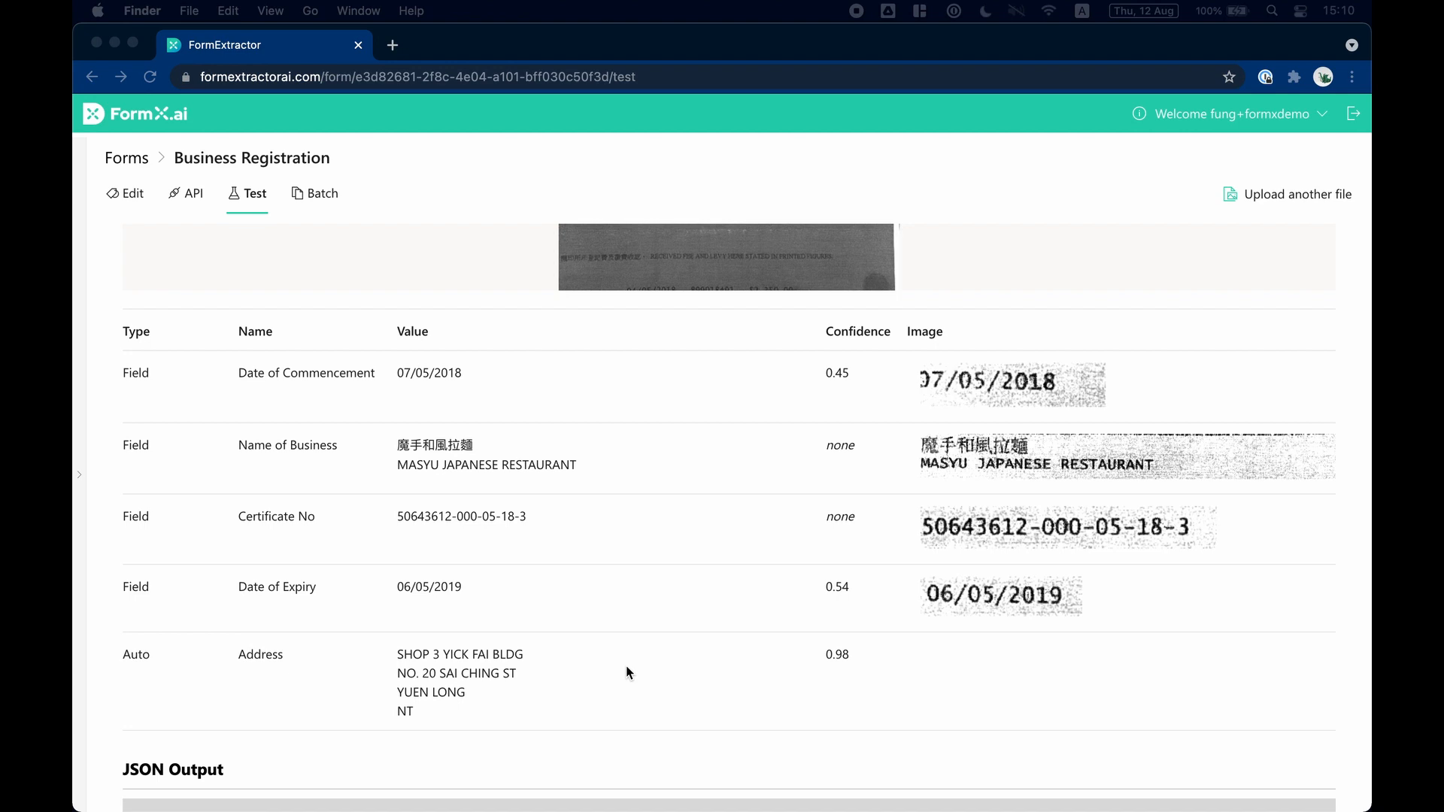
scroll(625, 666, "down", 10)
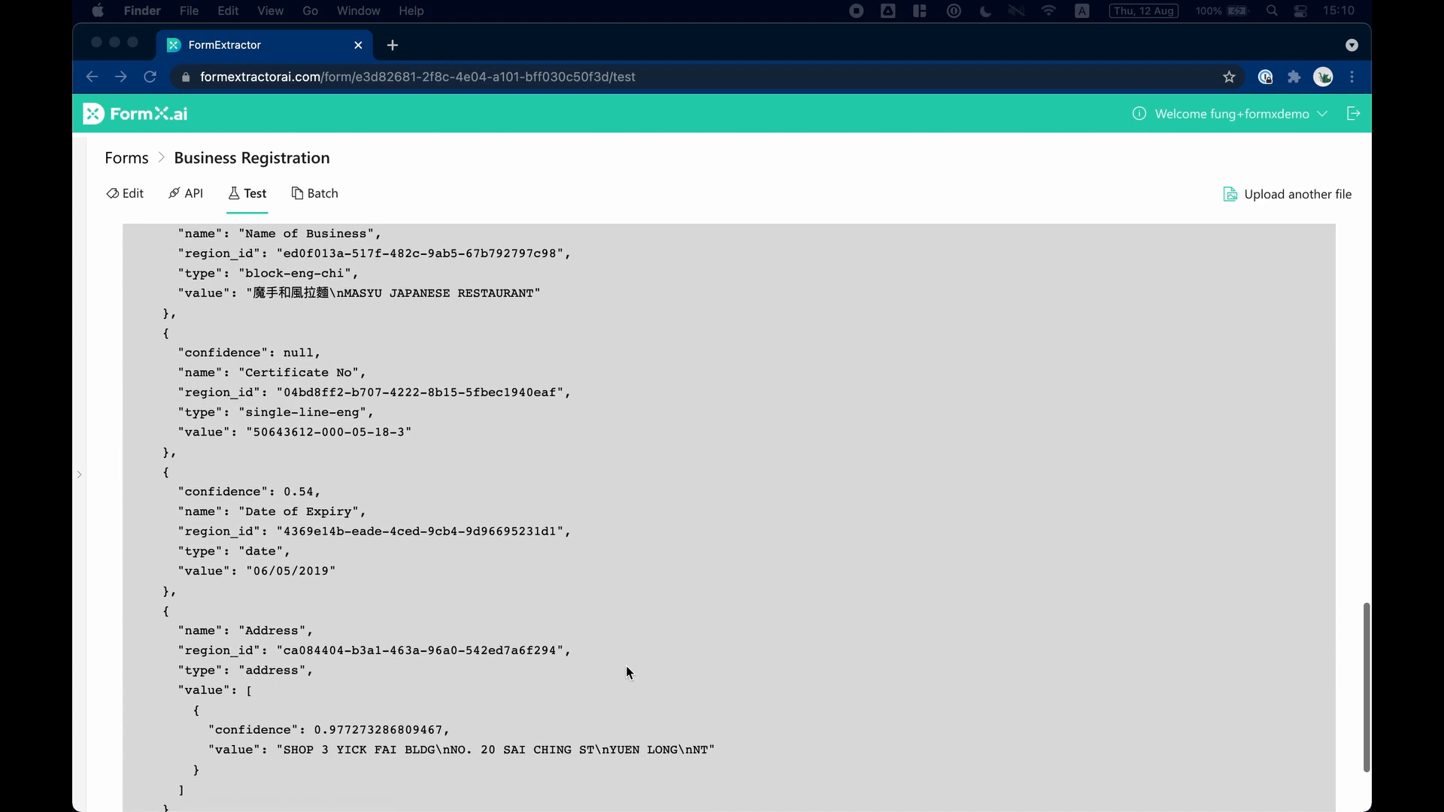
scroll(626, 666, "up", 5)
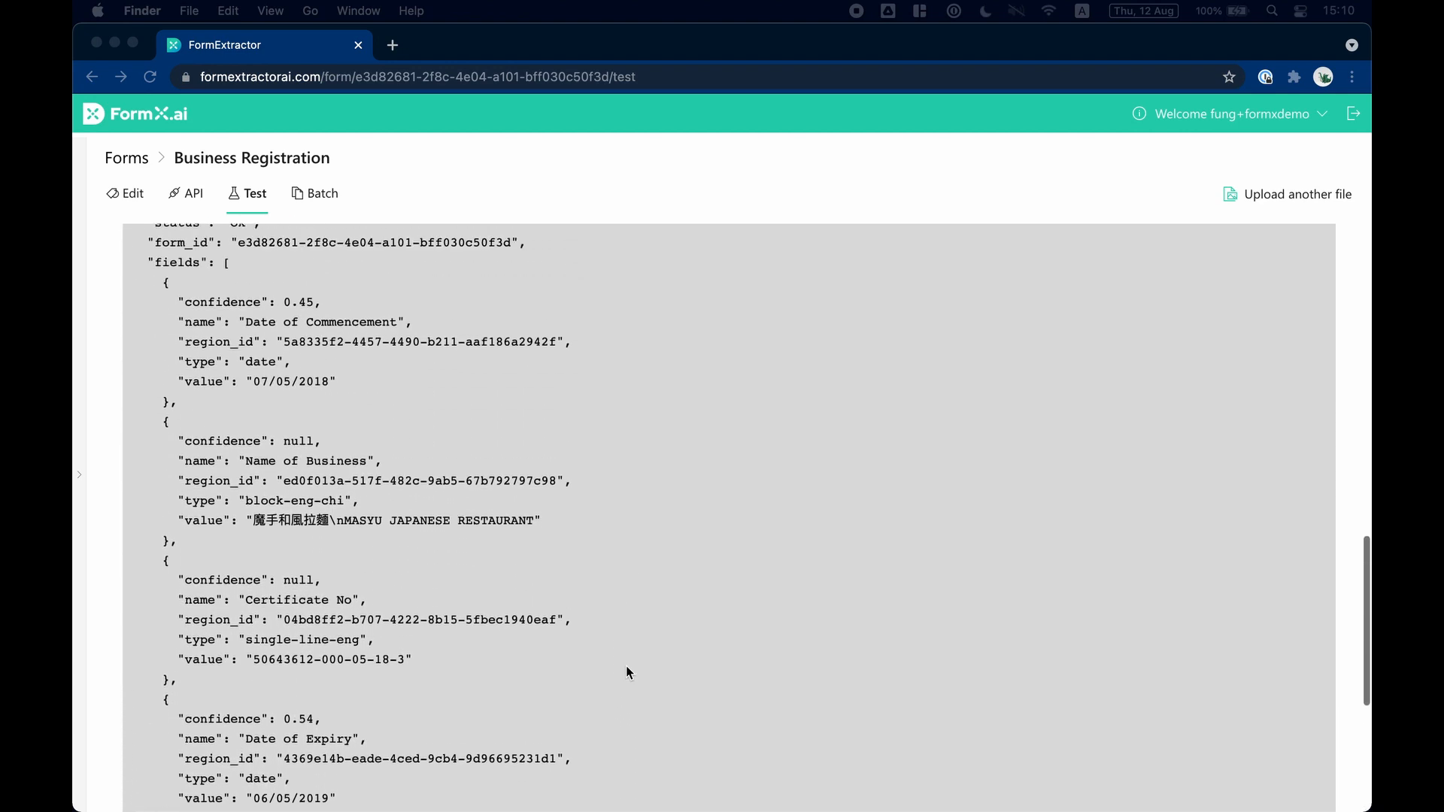
scroll(626, 666, "up", 7)
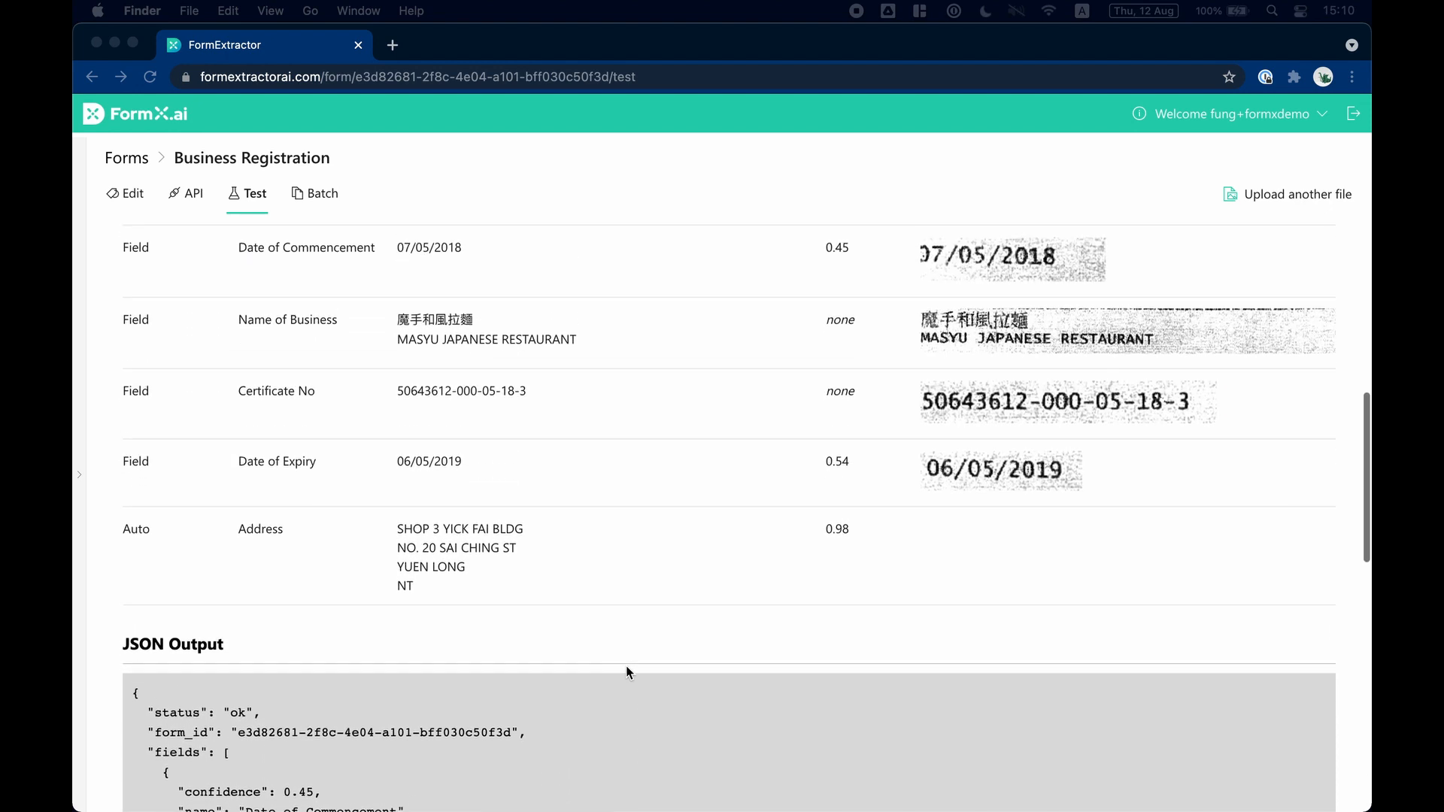
scroll(626, 666, "up", 8)
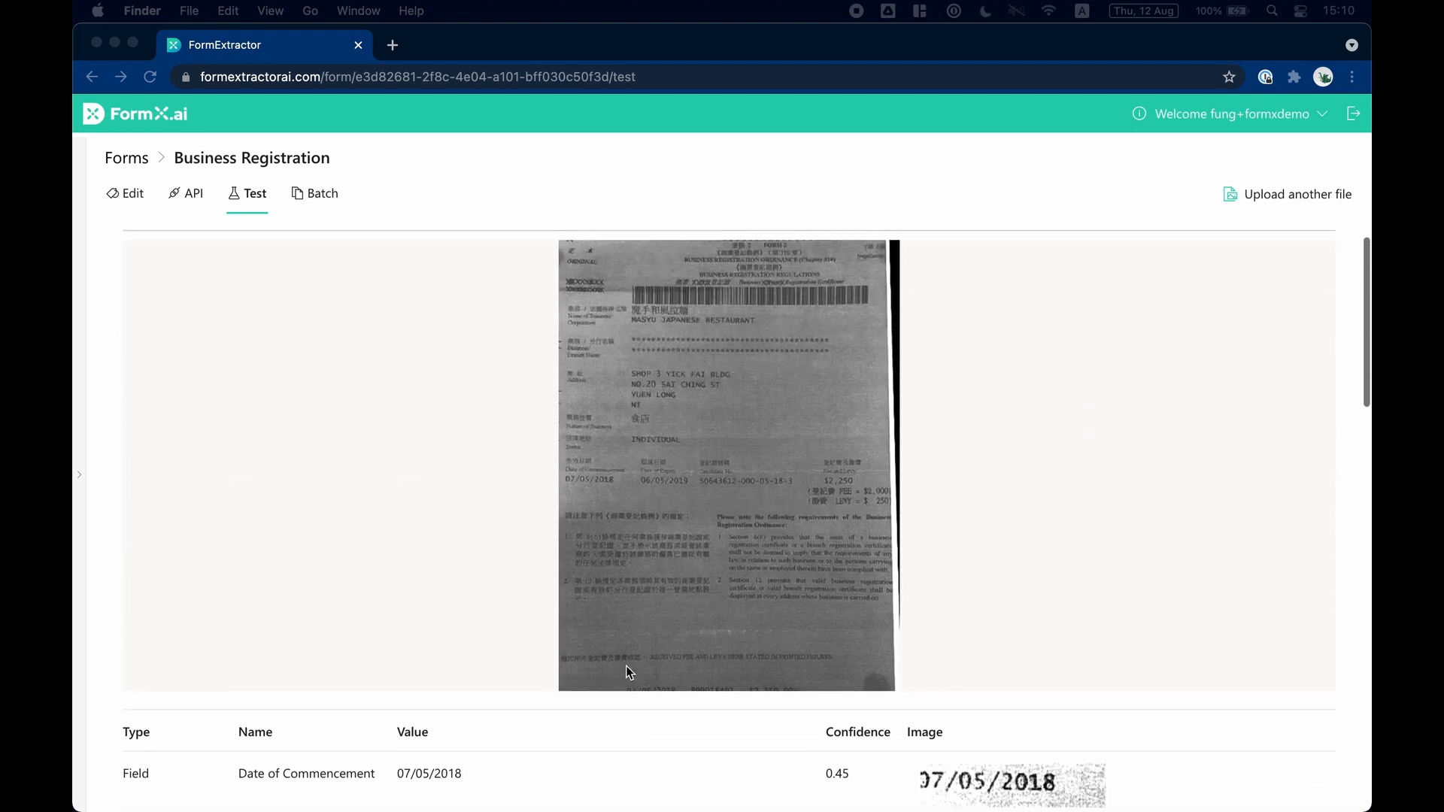
scroll(626, 665, "up", 1)
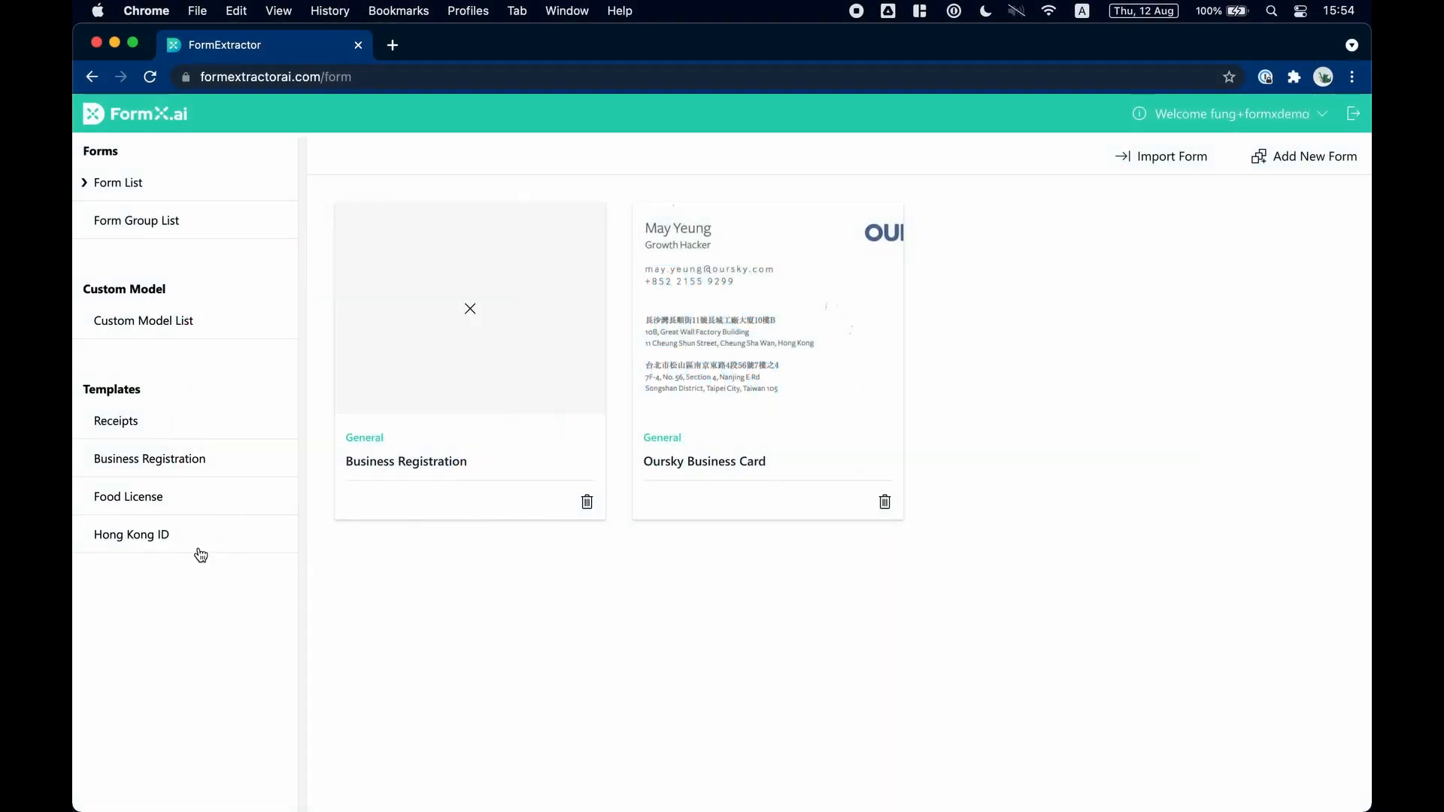
Open the Hong Kong ID template's test page, then preview hk_id_photo.jpg from the hkid folder in Finder and upload it for extraction.
left_click(201, 553)
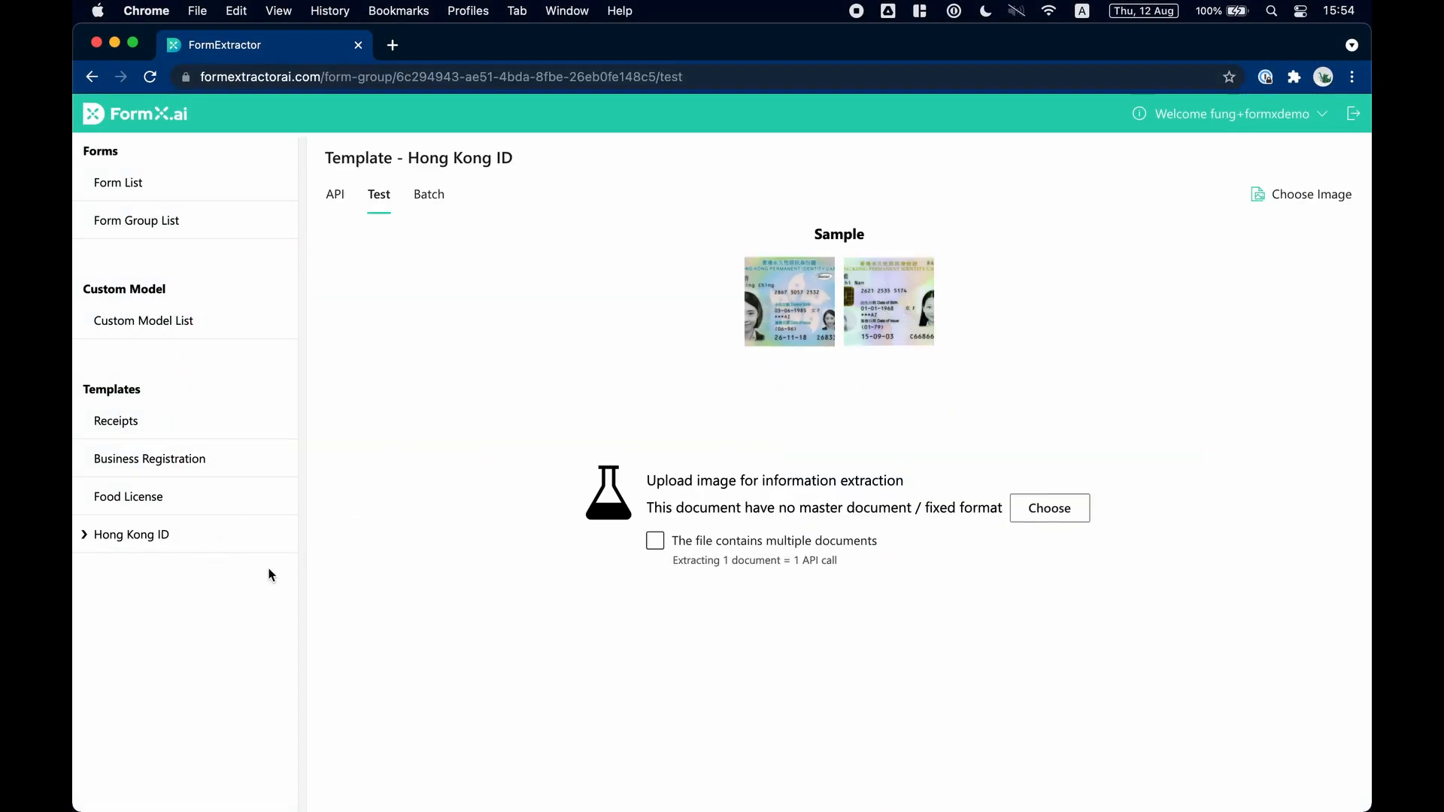
key("ctrl+Up")
left_click(988, 684)
left_click(860, 680)
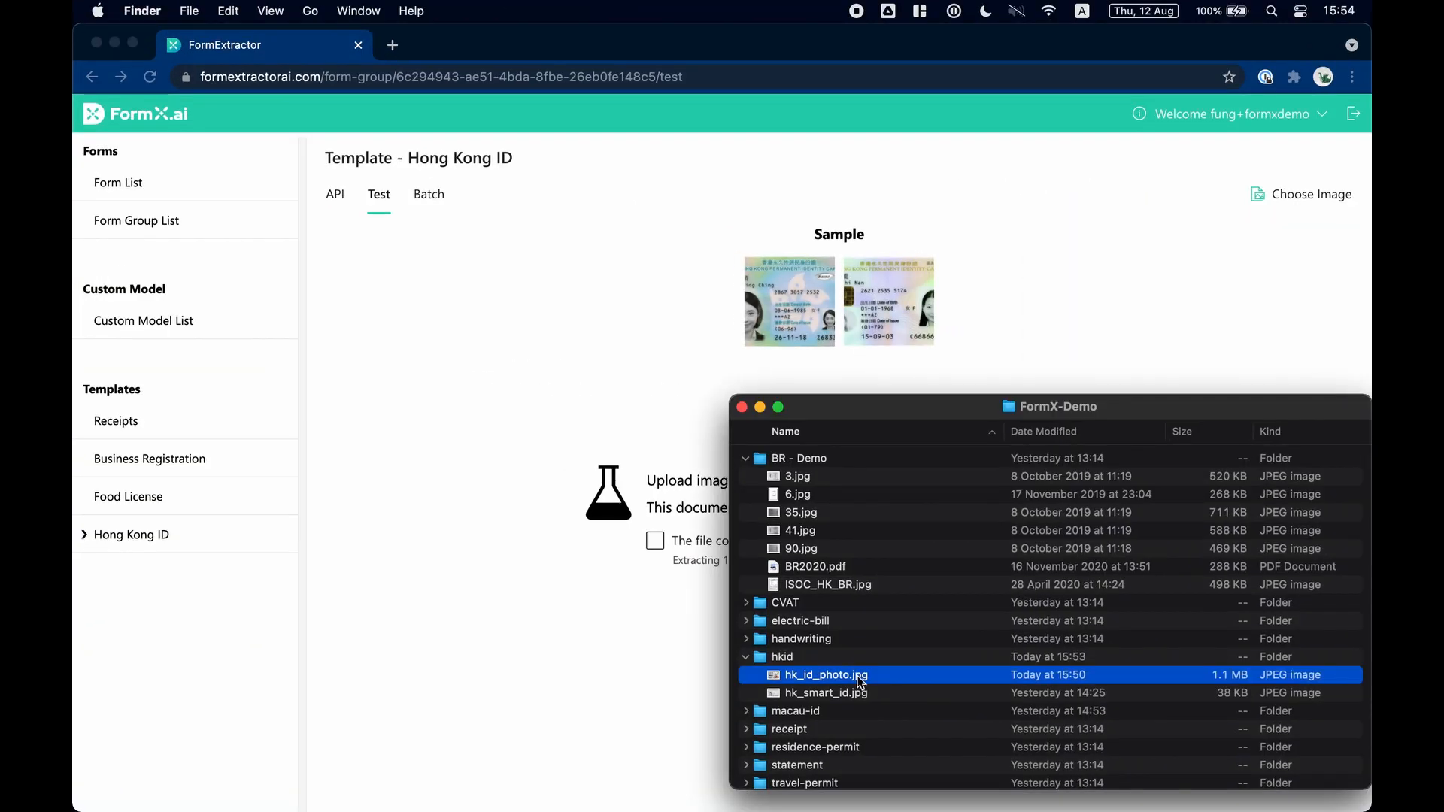
key("space")
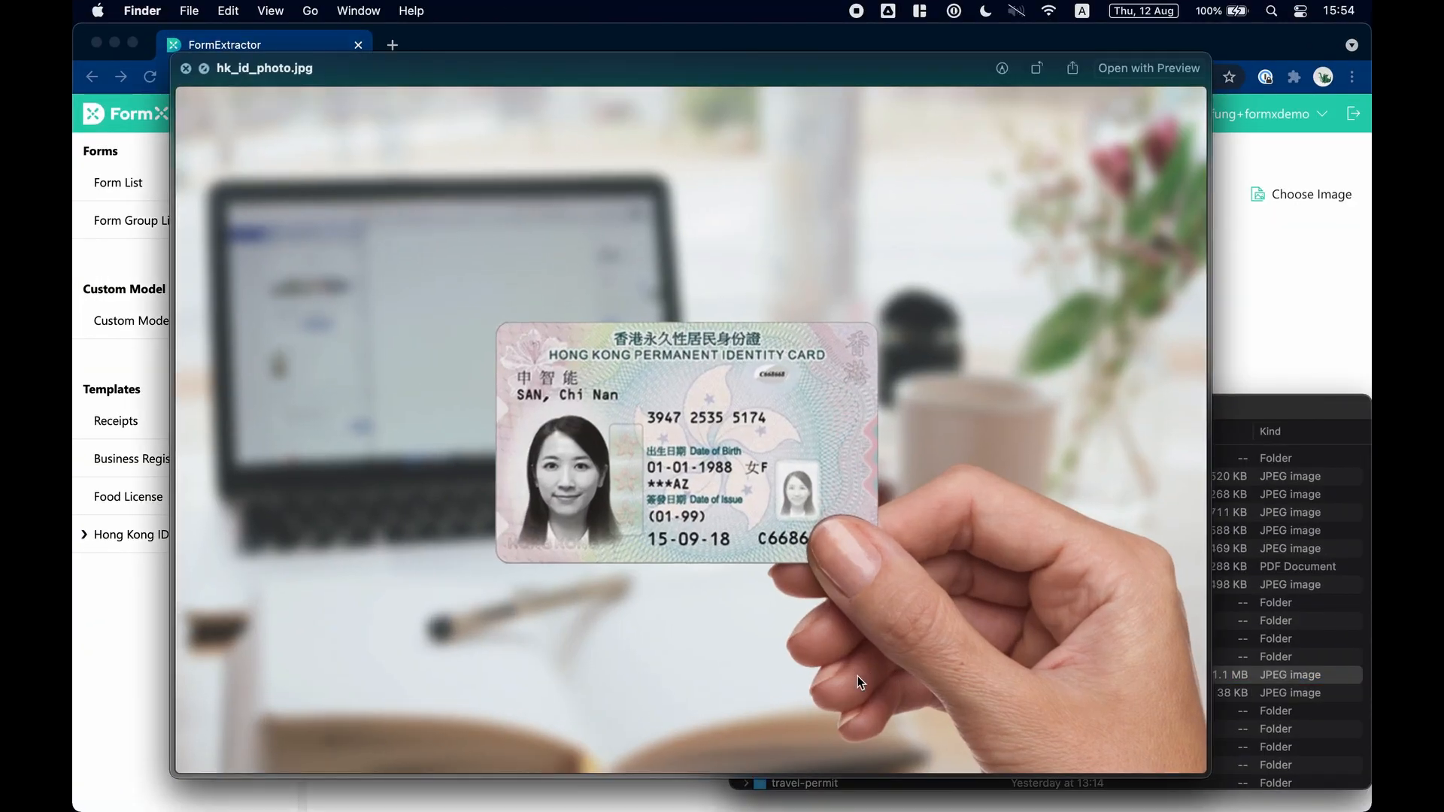
key("space")
left_click_drag(872, 679, 653, 711)
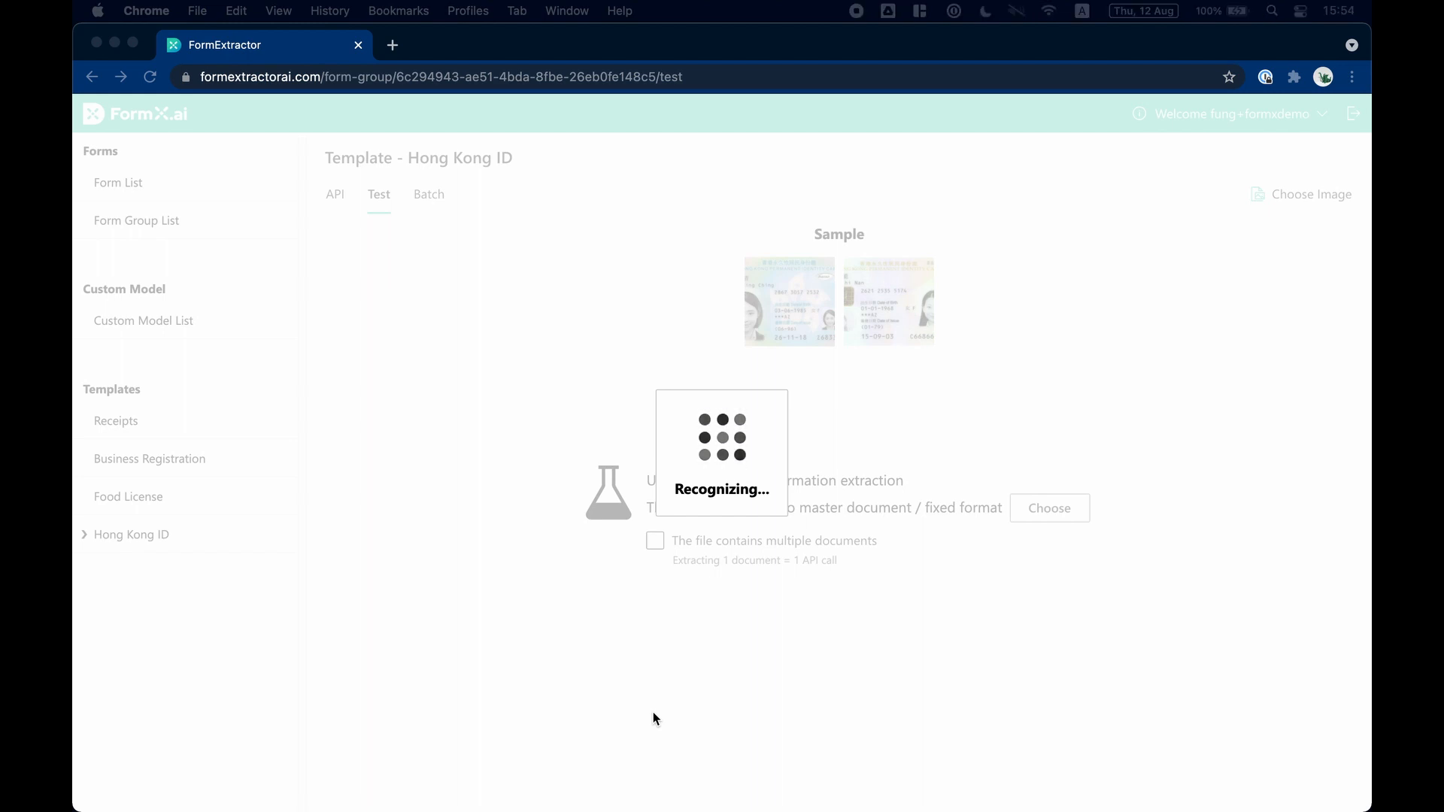
Review the extracted identity card fields against their cropped images and the warped card image.
scroll(653, 711, "down", 6)
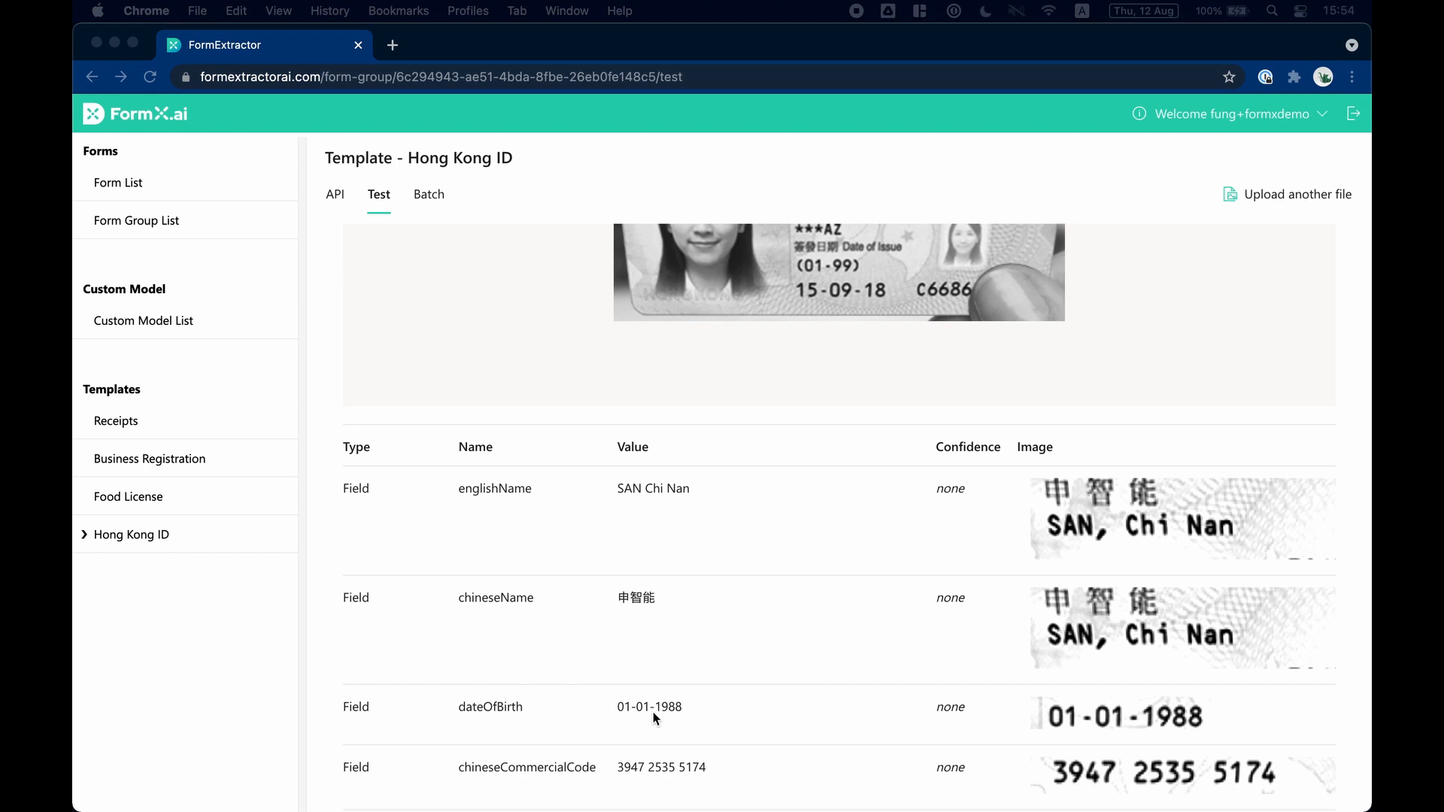
scroll(652, 718, "down", 3)
scroll(653, 711, "down", 2)
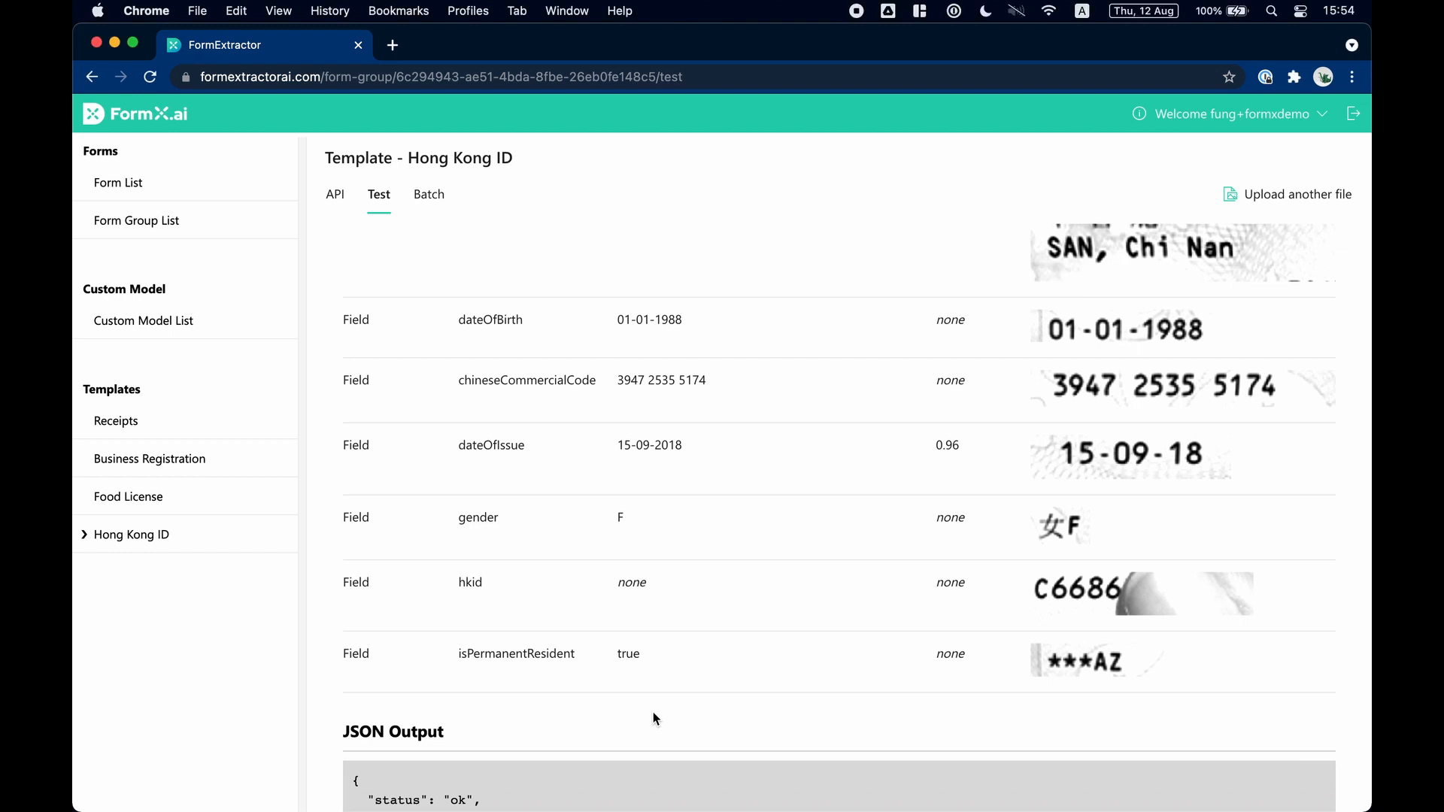
scroll(653, 712, "up", 5)
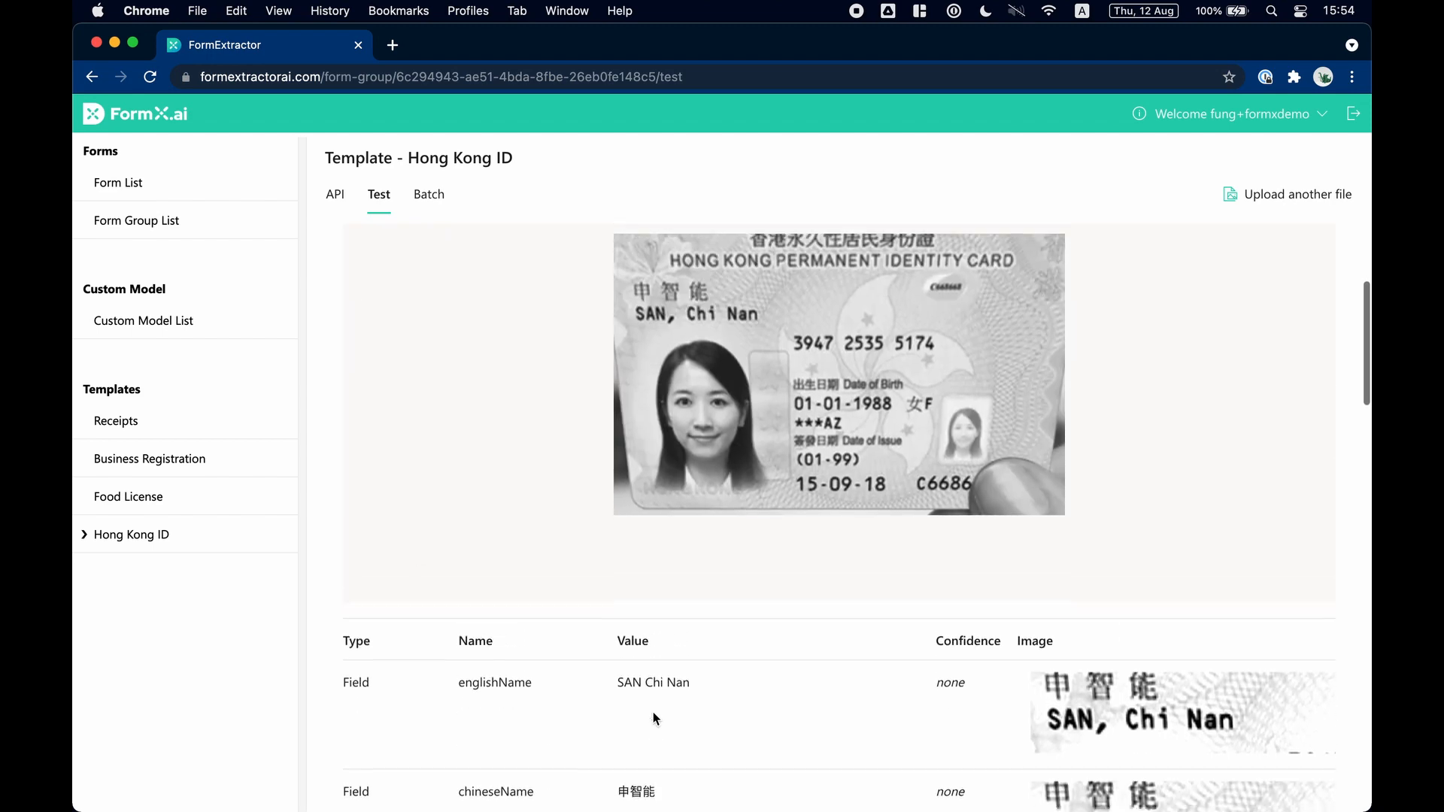
Open the Business Registration template's test page, preview 90.jpg from the BR - Demo folder in Finder and upload it for extraction.
left_click(200, 463)
key("ctrl+Up")
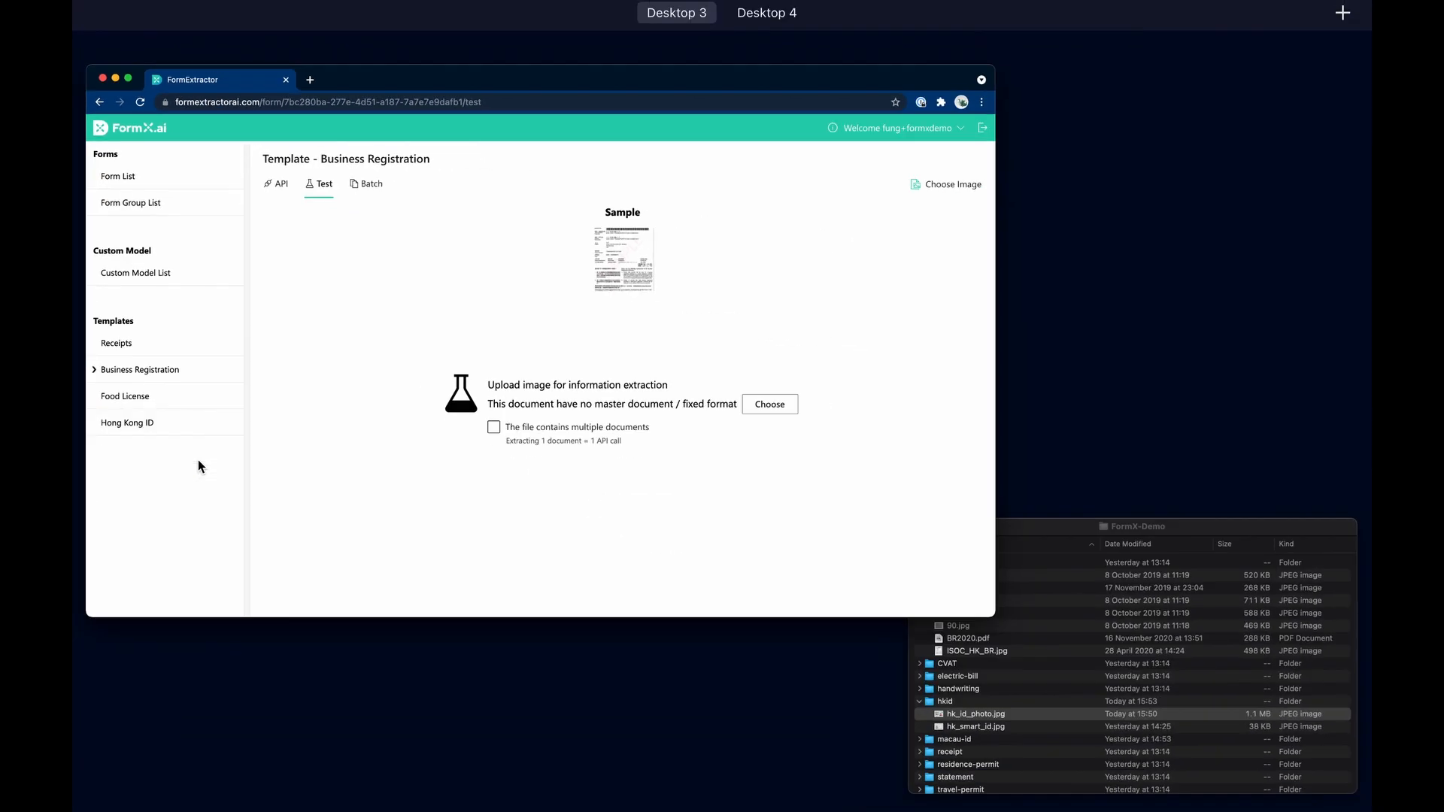
left_click(1045, 656)
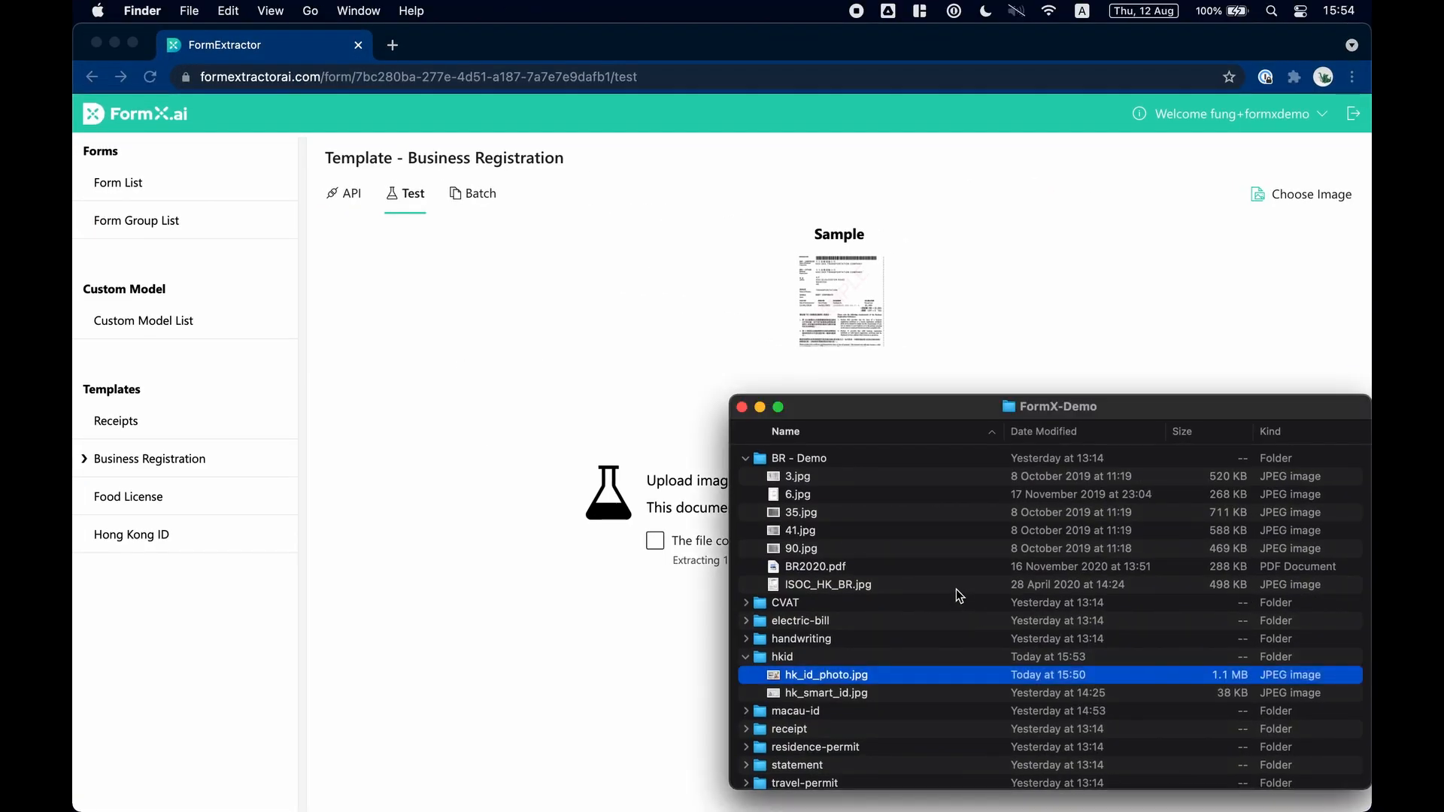
left_click(840, 549)
key("space")
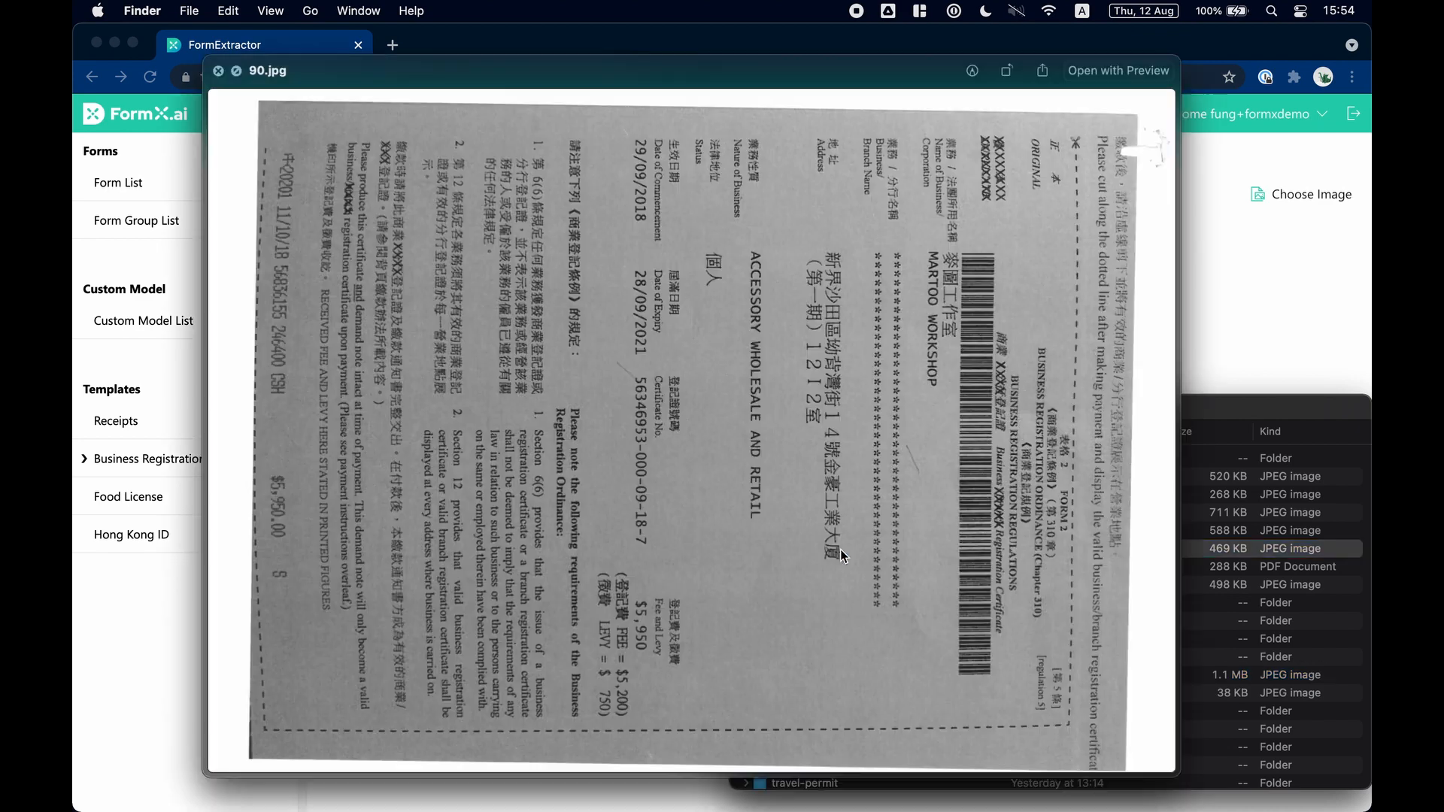
key("space")
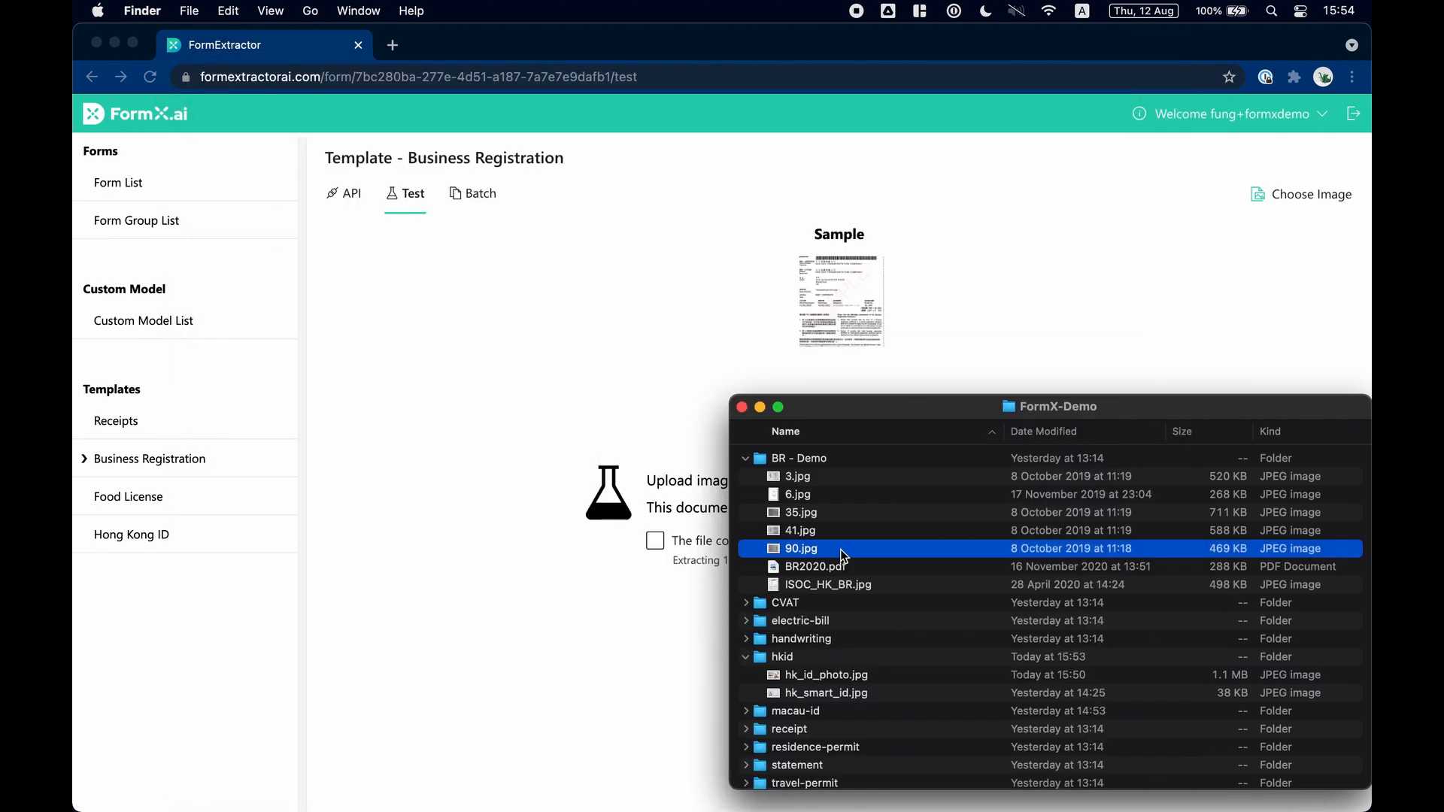
left_click_drag(840, 549, 623, 585)
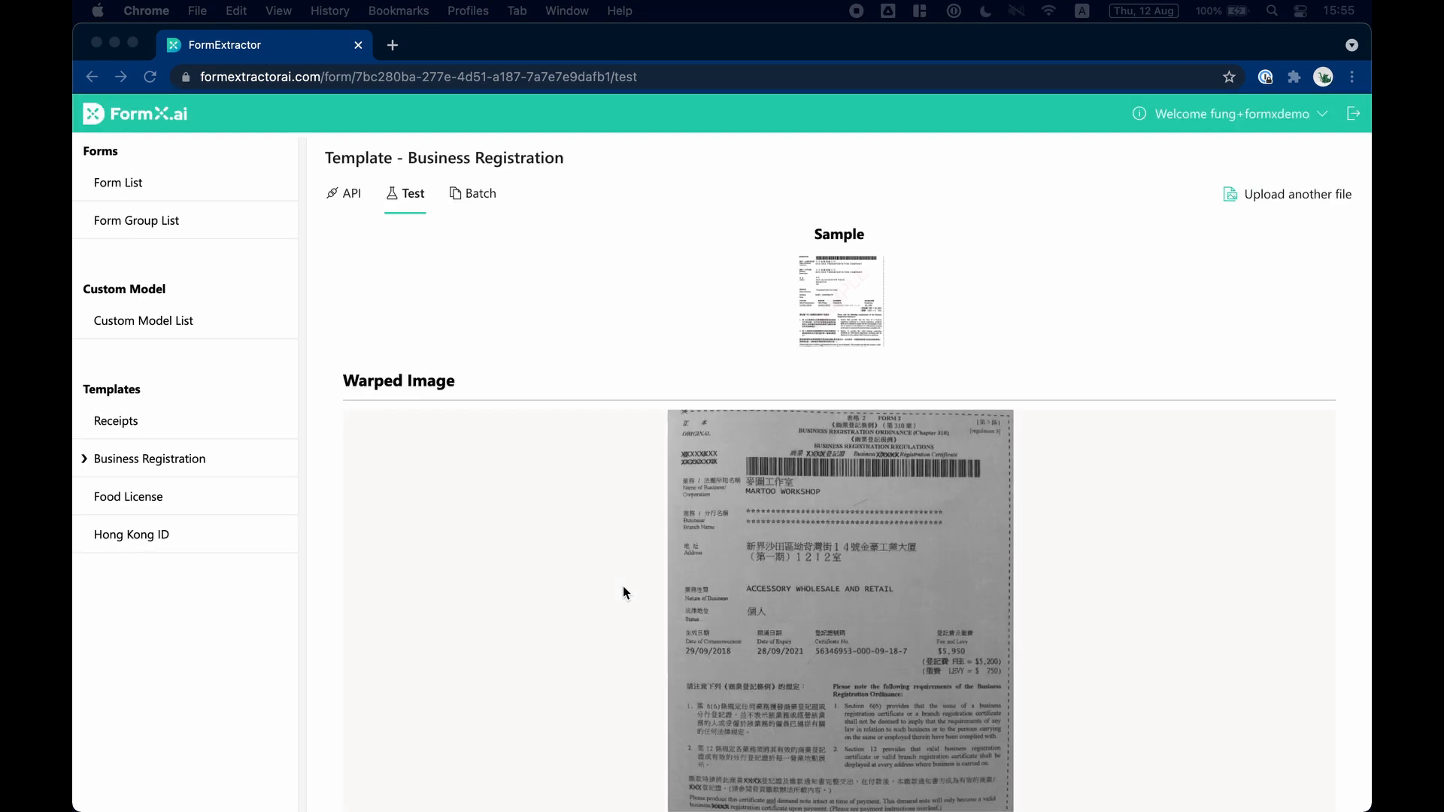
Examine the warped certificate image, the extracted Business Registration fields with their cropped images, and the JSON output for 90.jpg.
scroll(623, 585, "down", 1)
scroll(623, 585, "down", 5)
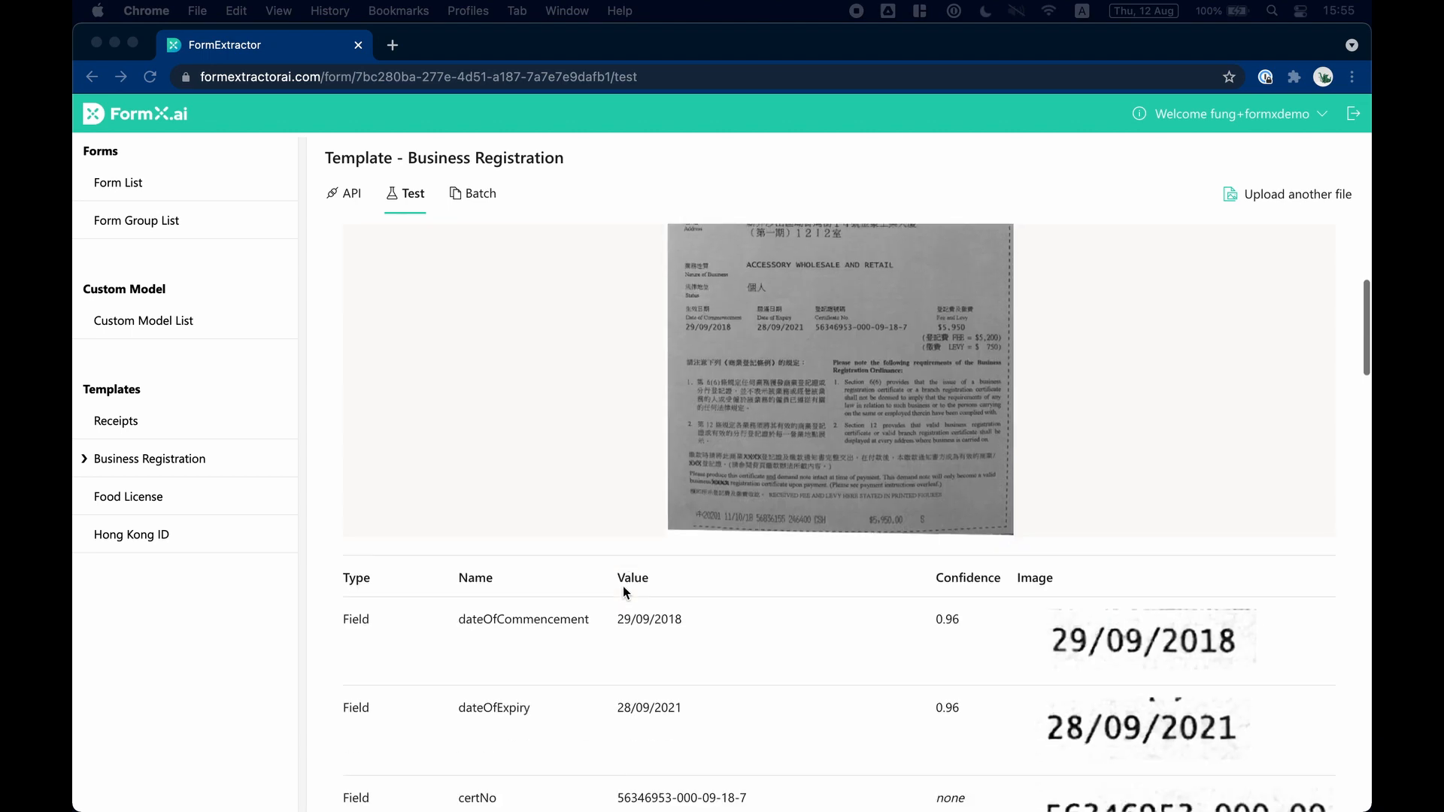
scroll(623, 587, "down", 5)
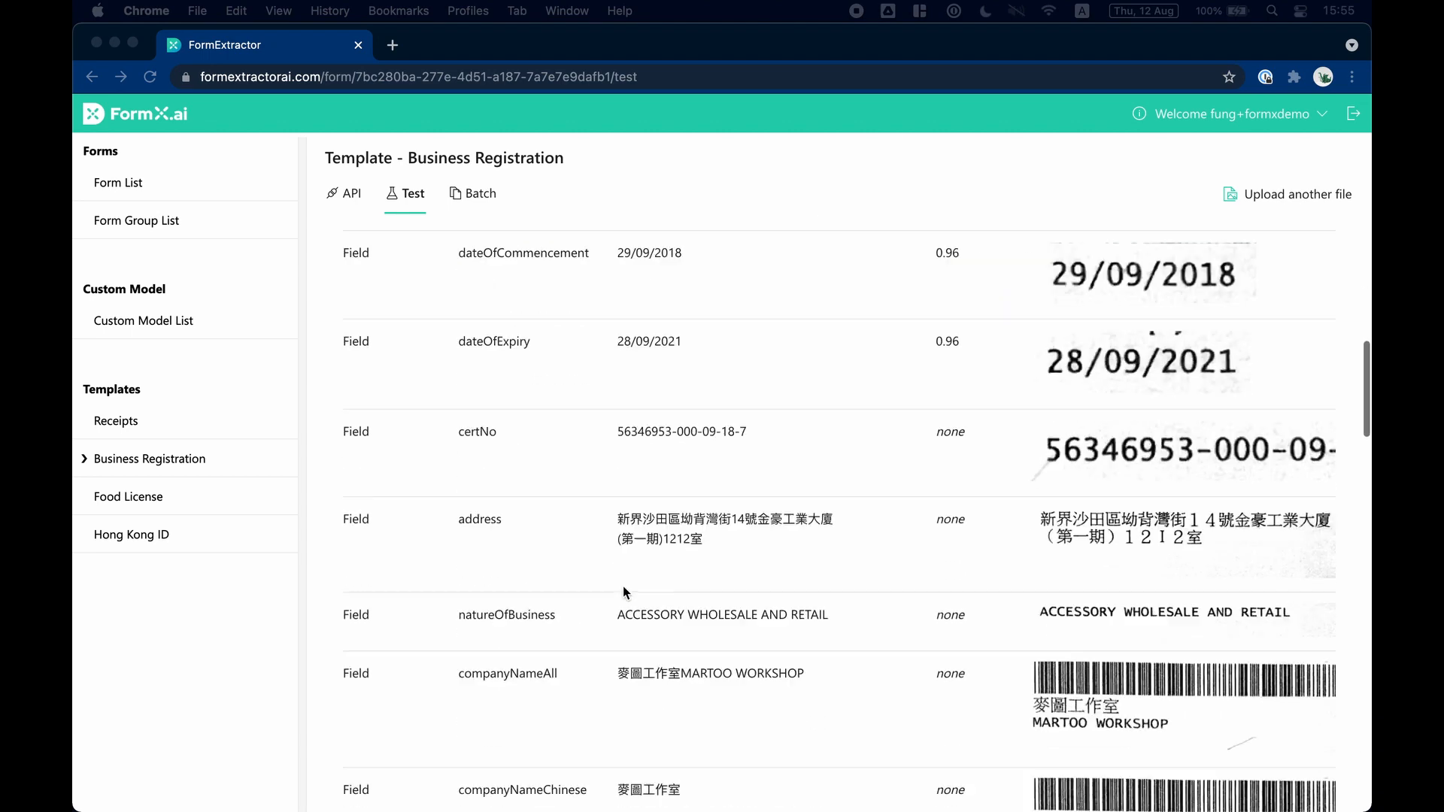
scroll(623, 585, "down", 5)
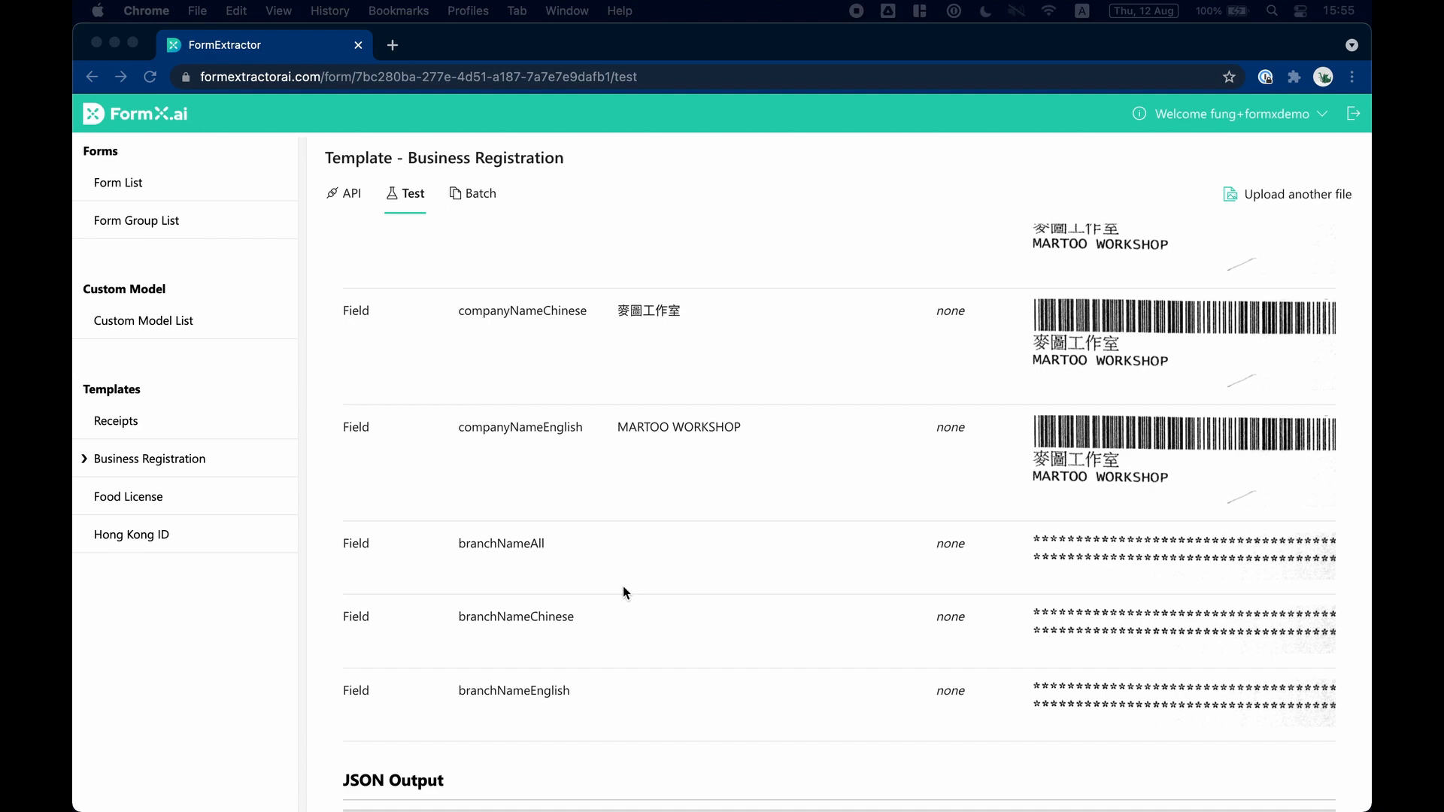
scroll(622, 585, "down", 8)
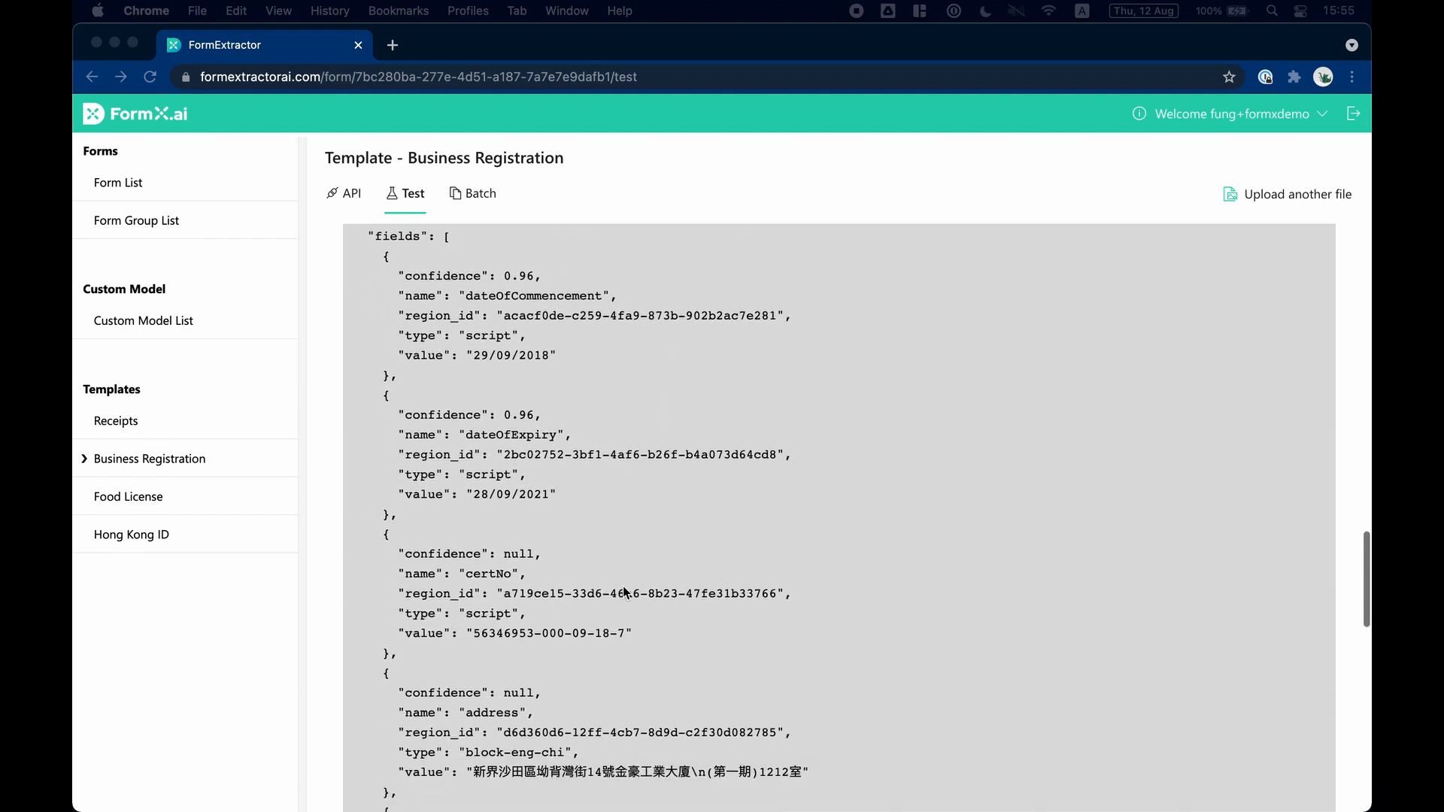
scroll(624, 592, "down", 8)
scroll(623, 592, "up", 15)
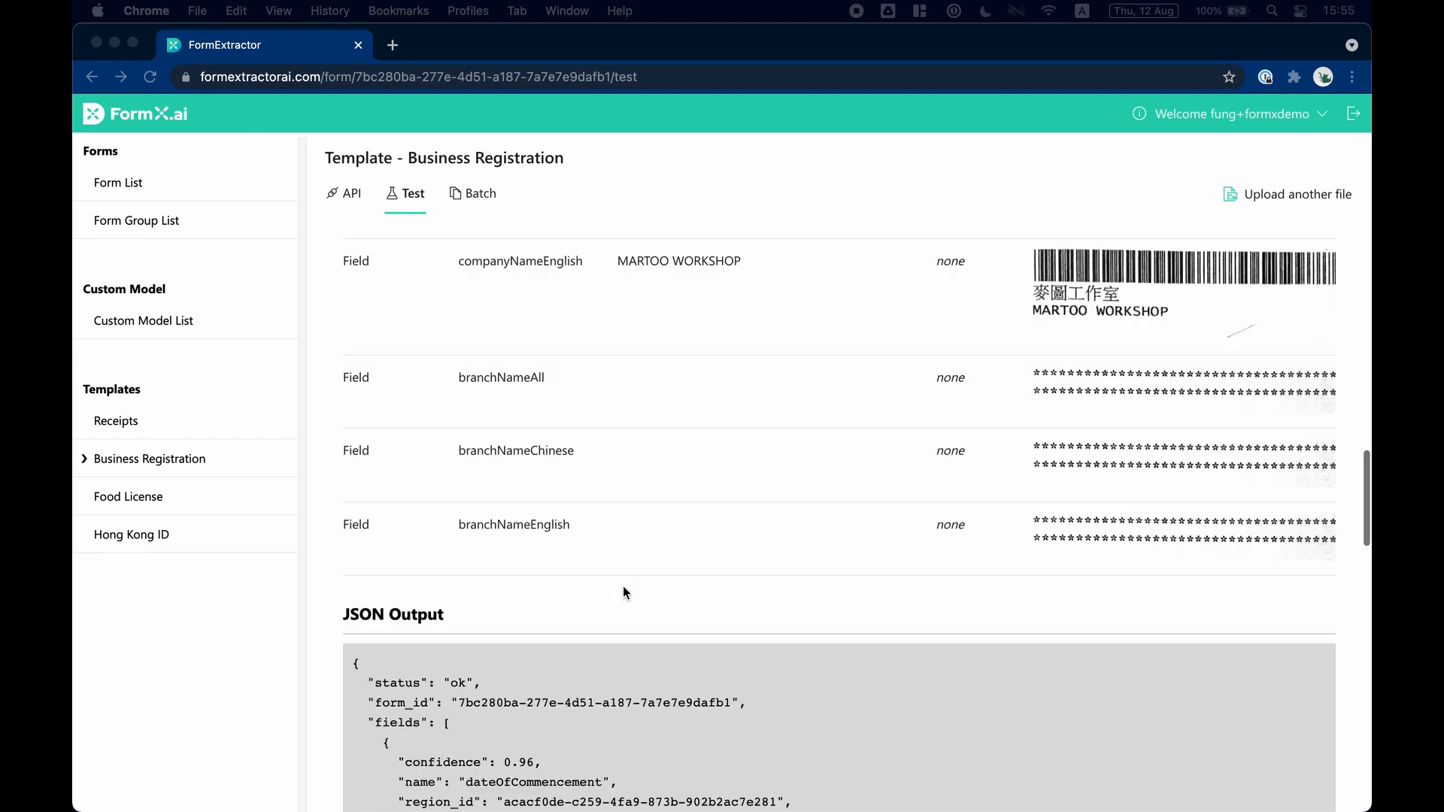
scroll(623, 585, "up", 15)
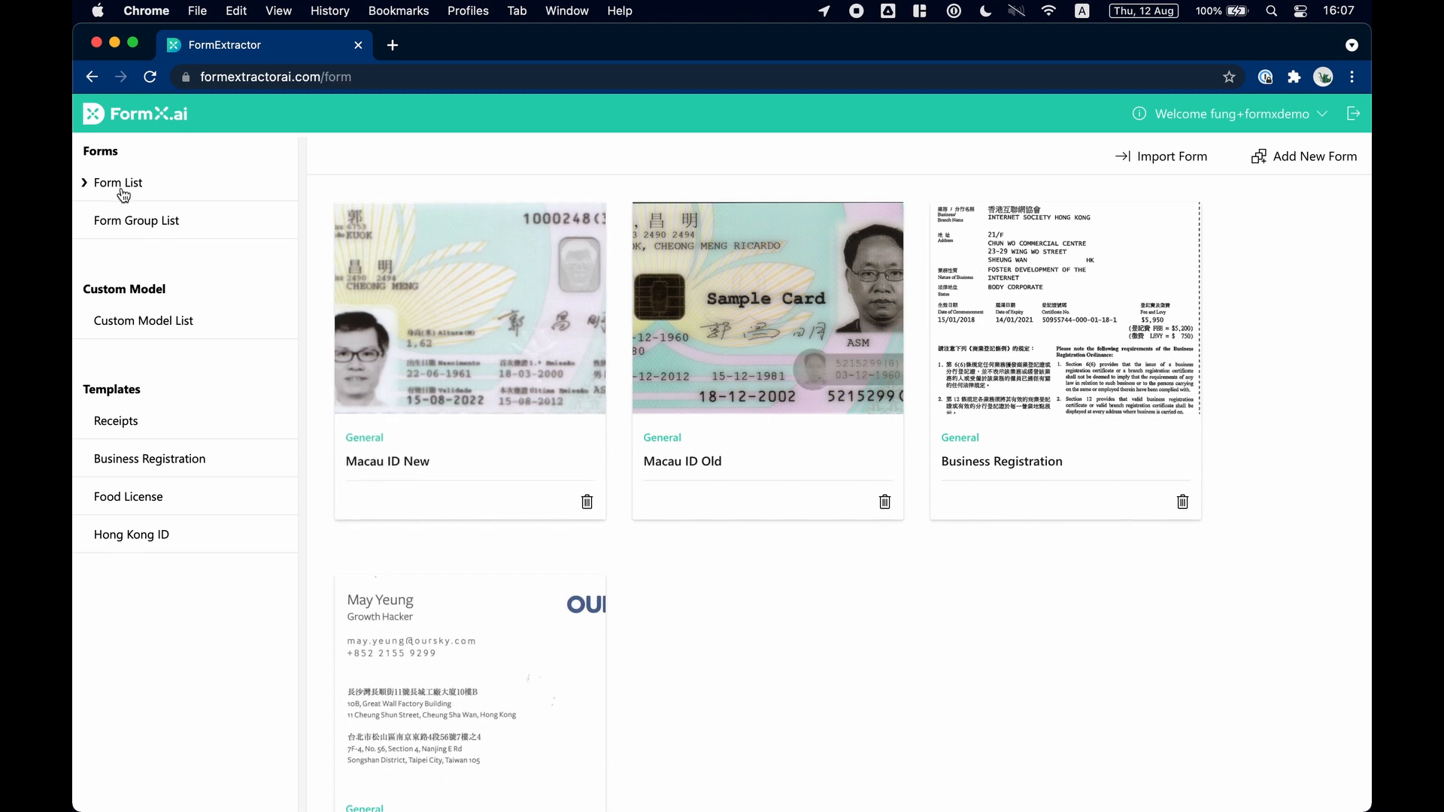
Create a form group named Macau ID that uses the By Anchor mode.
left_click(140, 221)
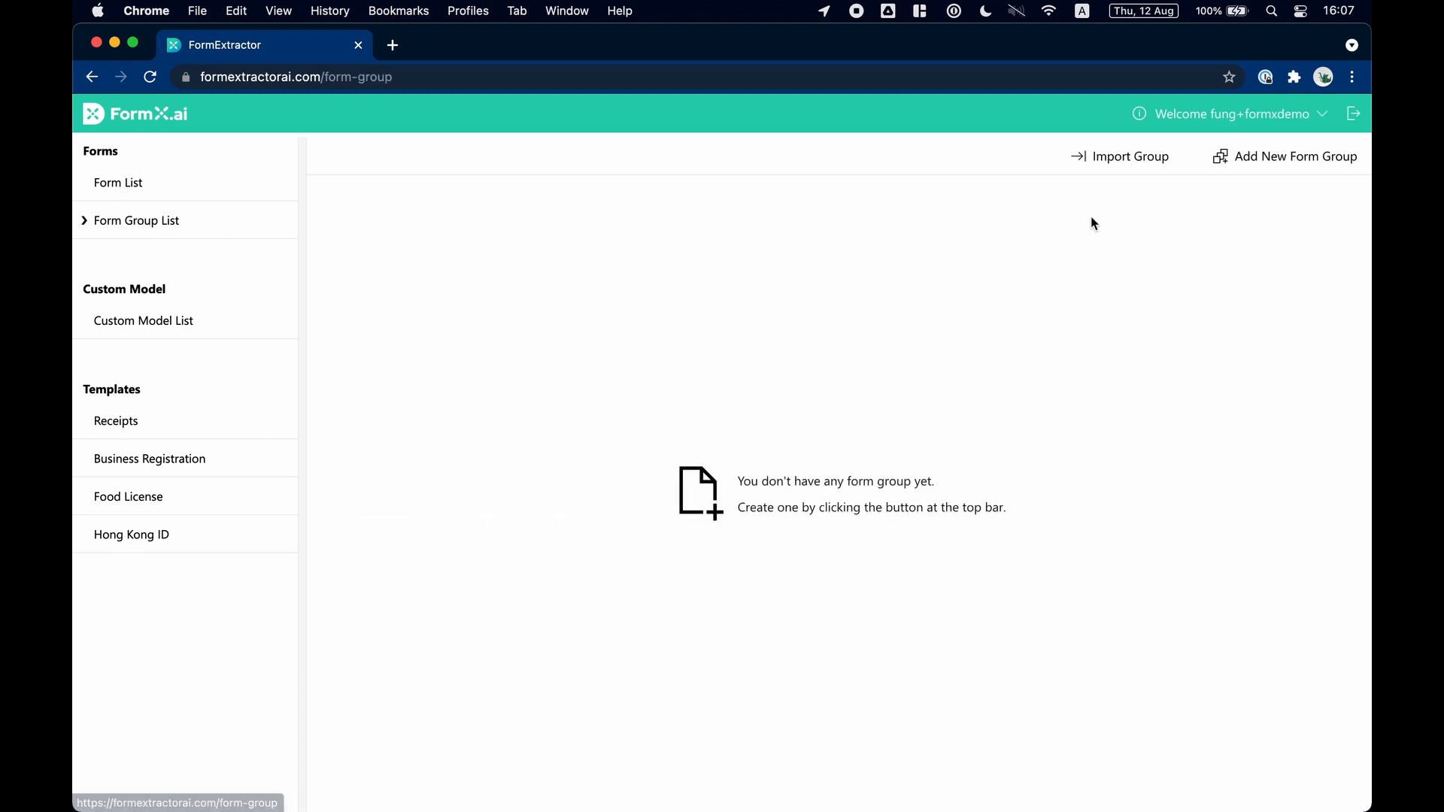
left_click(1285, 155)
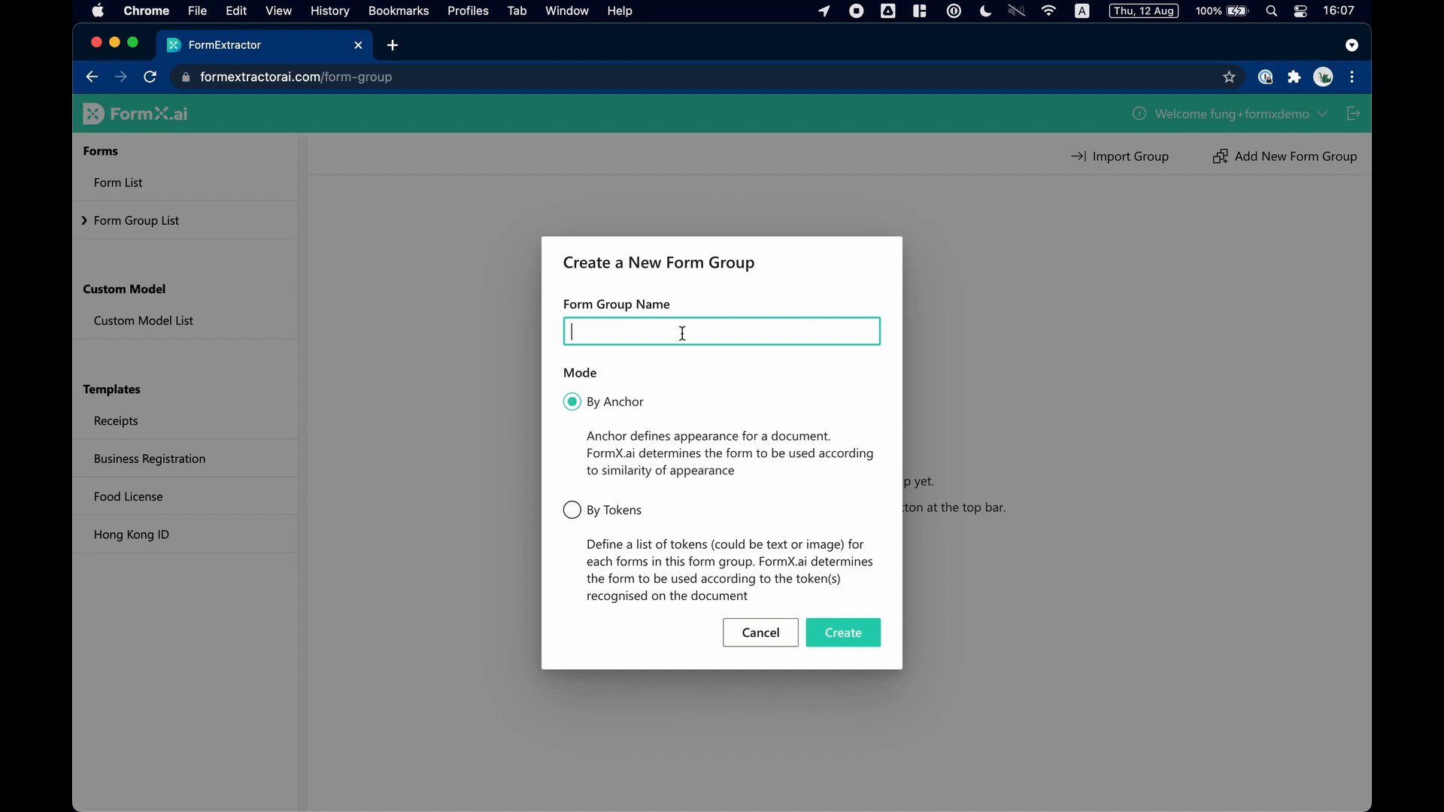
type("Macau ID")
left_click(843, 632)
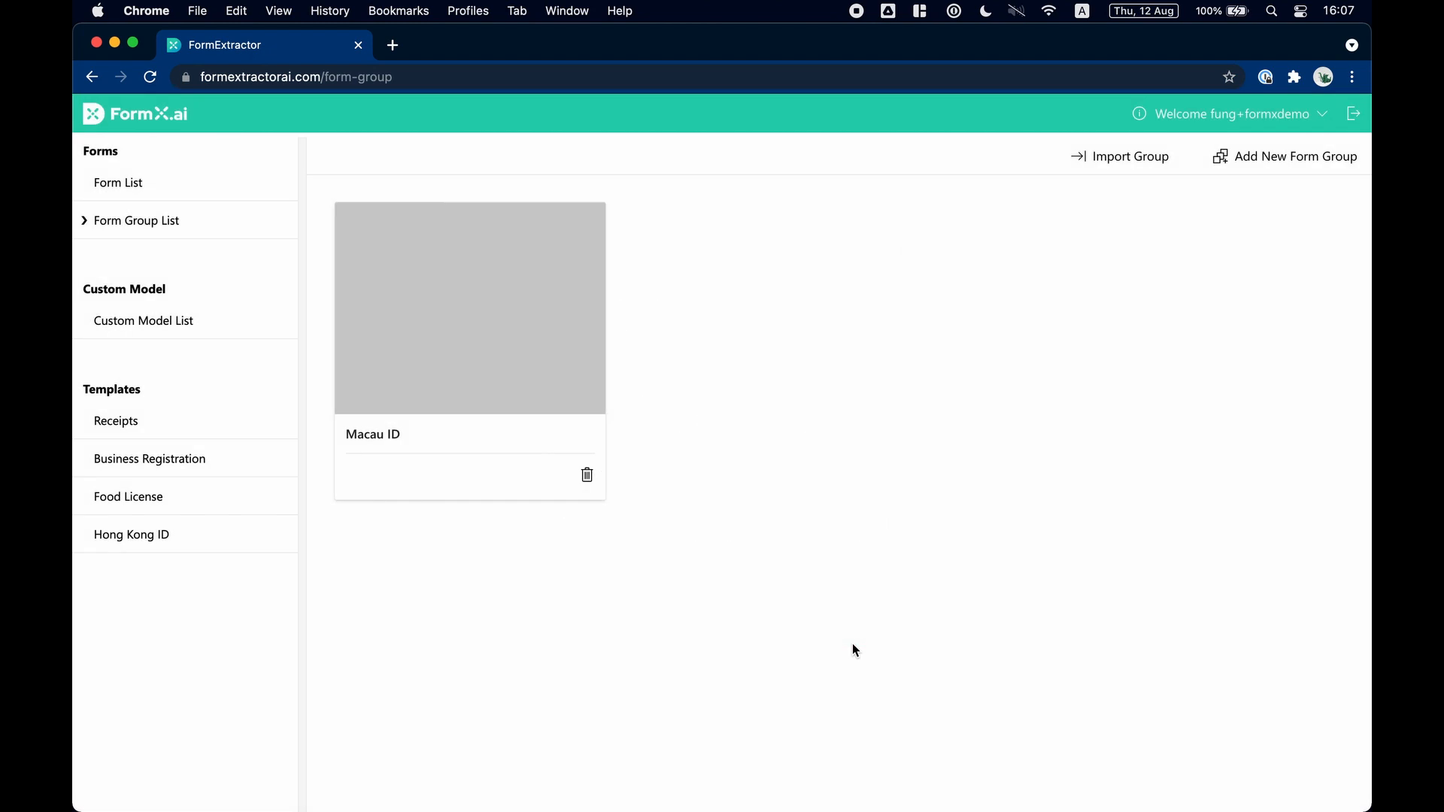
Open the Macau ID form group and add the forms Macau ID New and Macau ID Old to it.
left_click(540, 349)
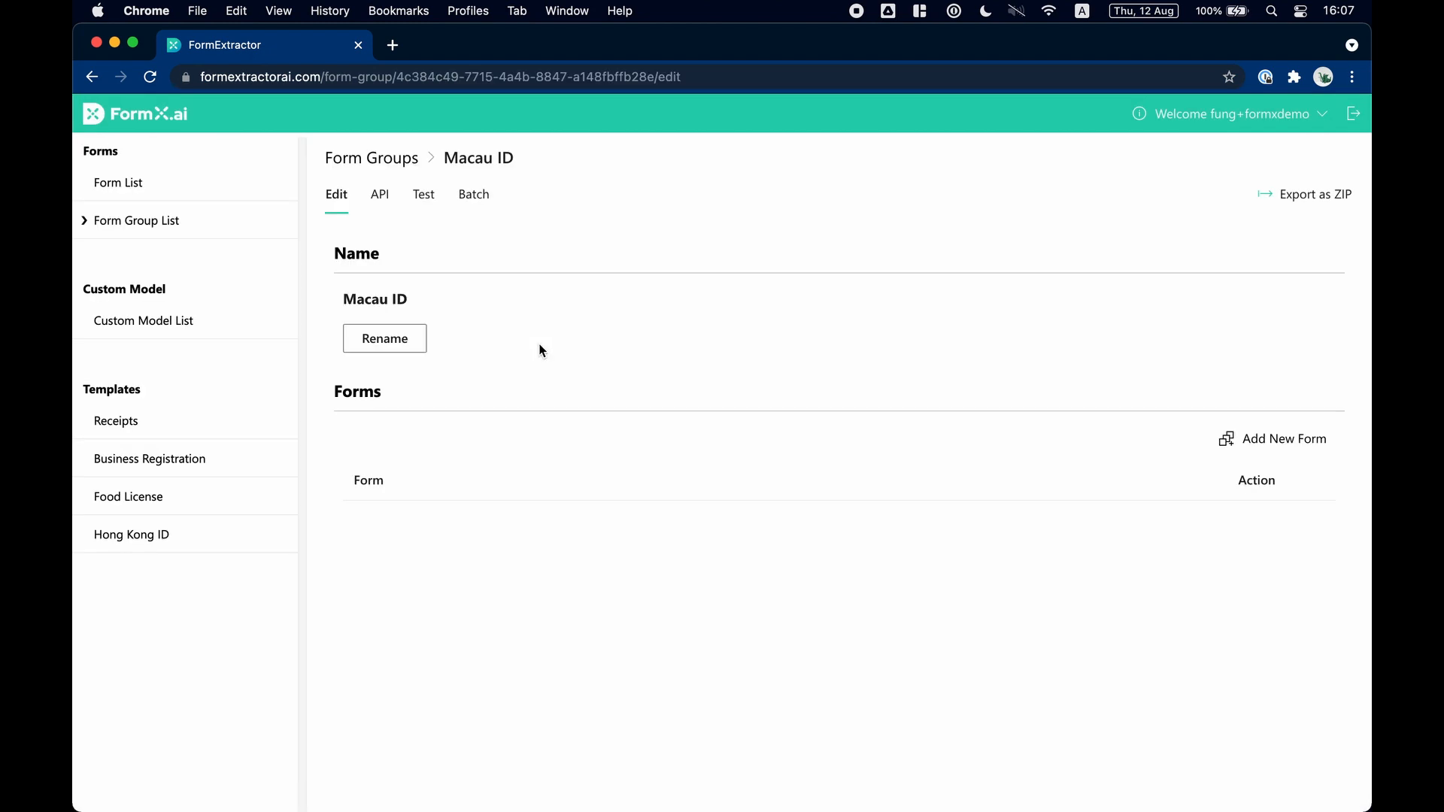
left_click(1241, 450)
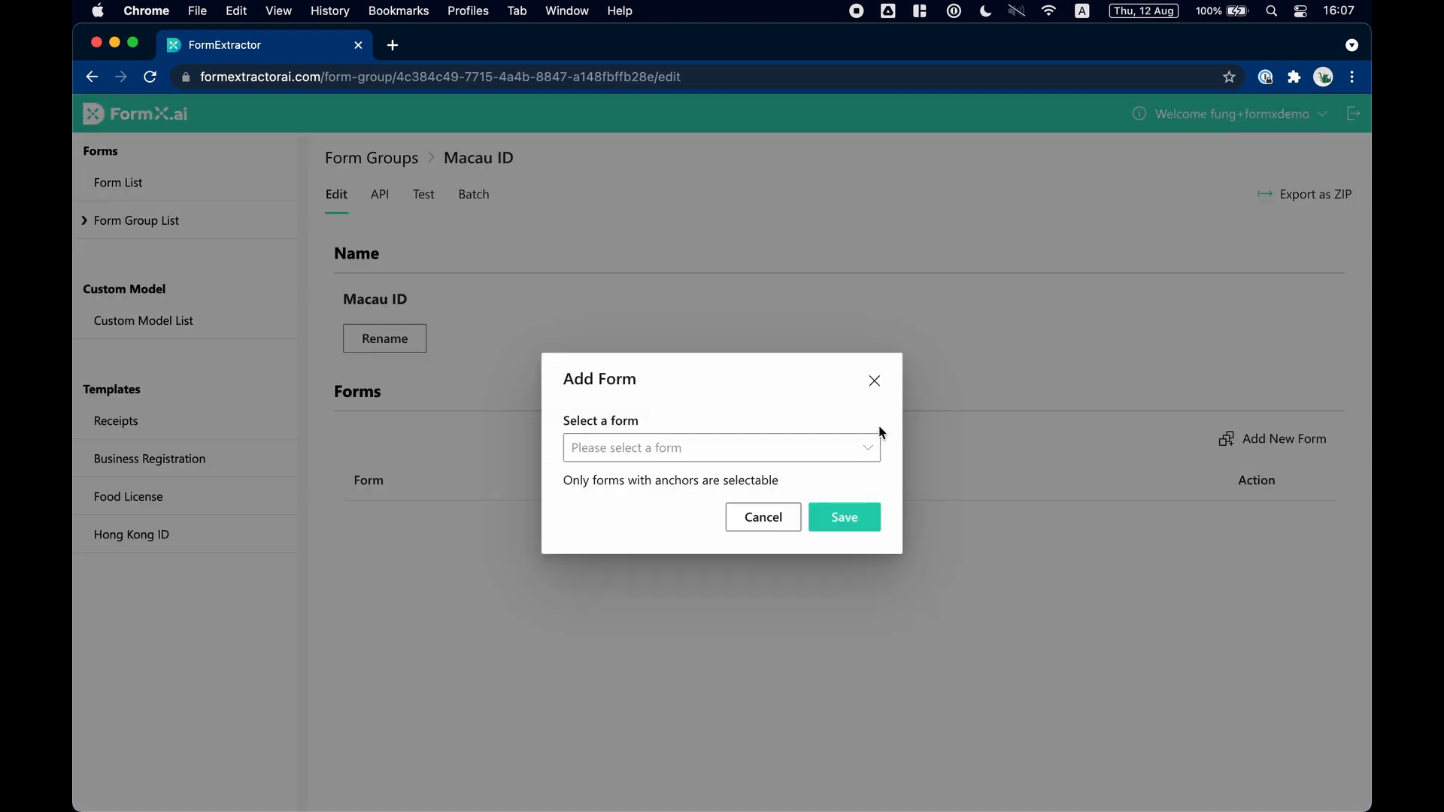
left_click(781, 450)
left_click(752, 493)
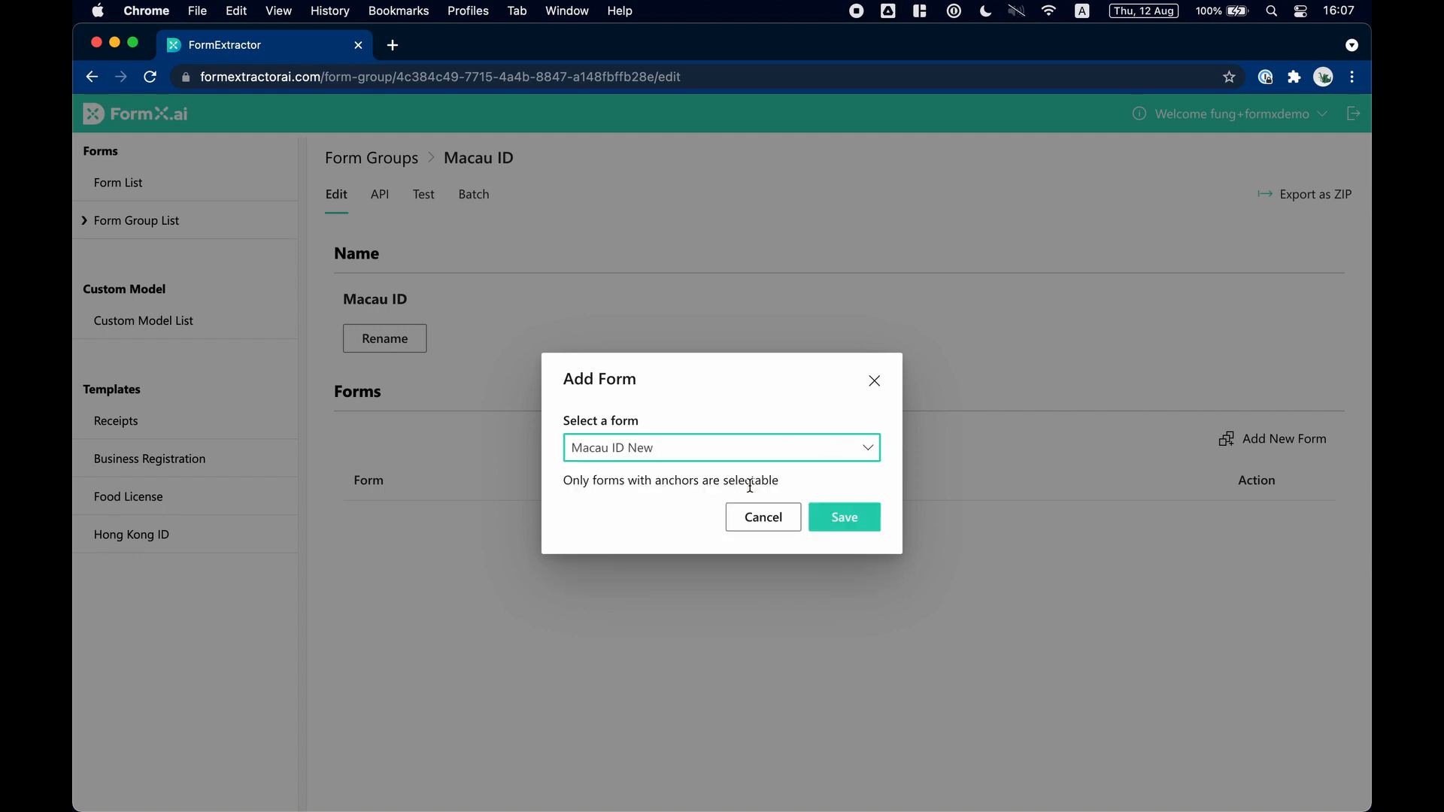
left_click(846, 527)
left_click(1306, 440)
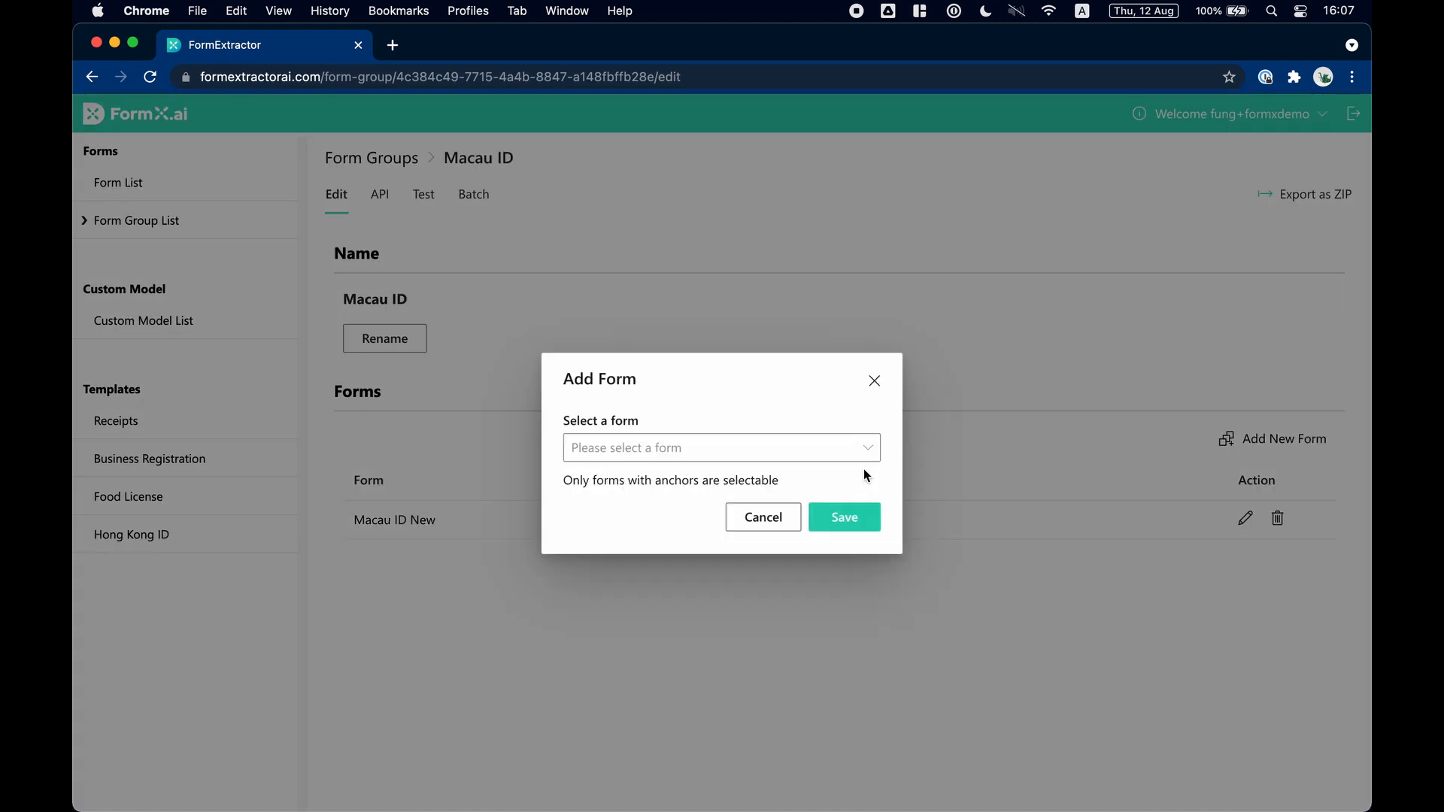
left_click(861, 450)
left_click(815, 486)
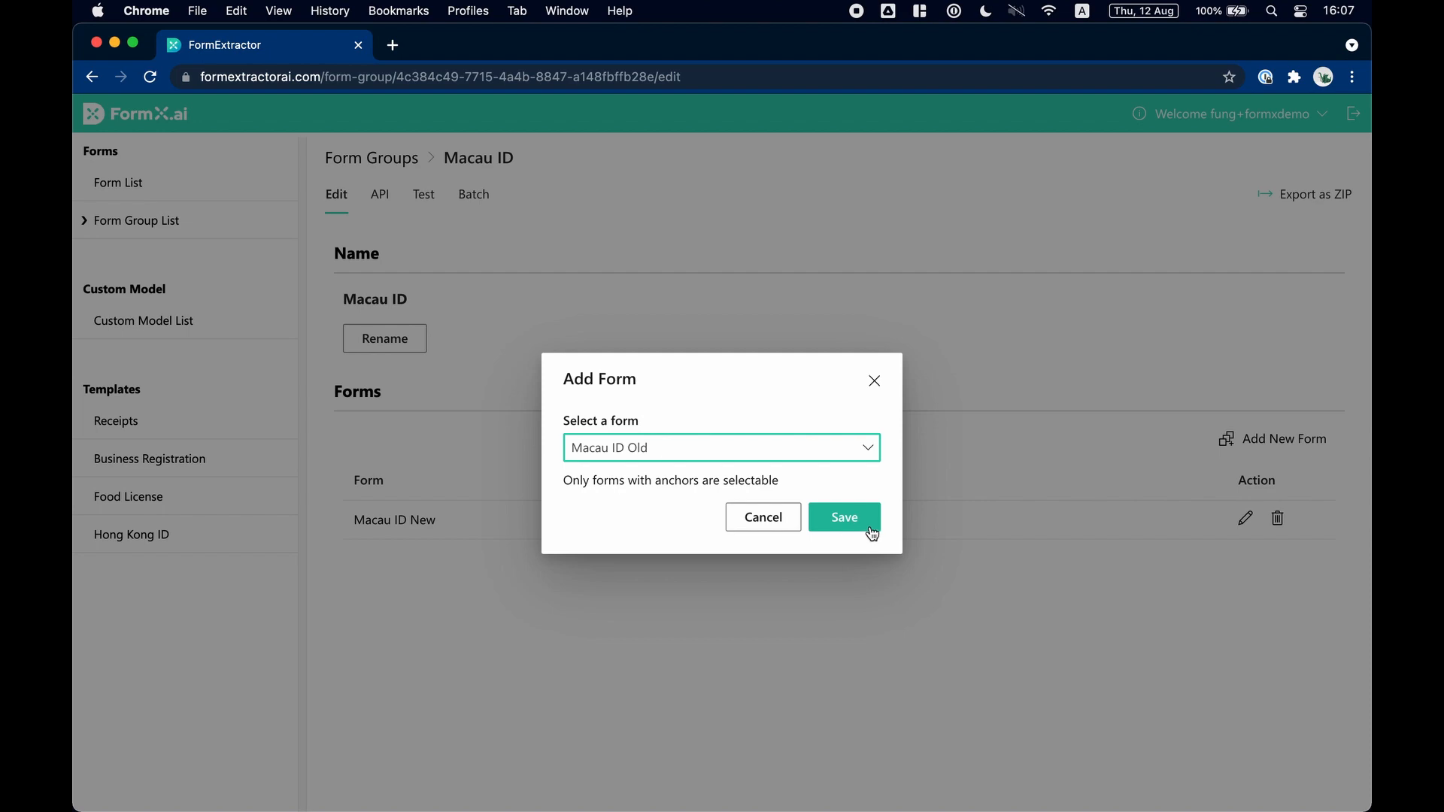
left_click(872, 534)
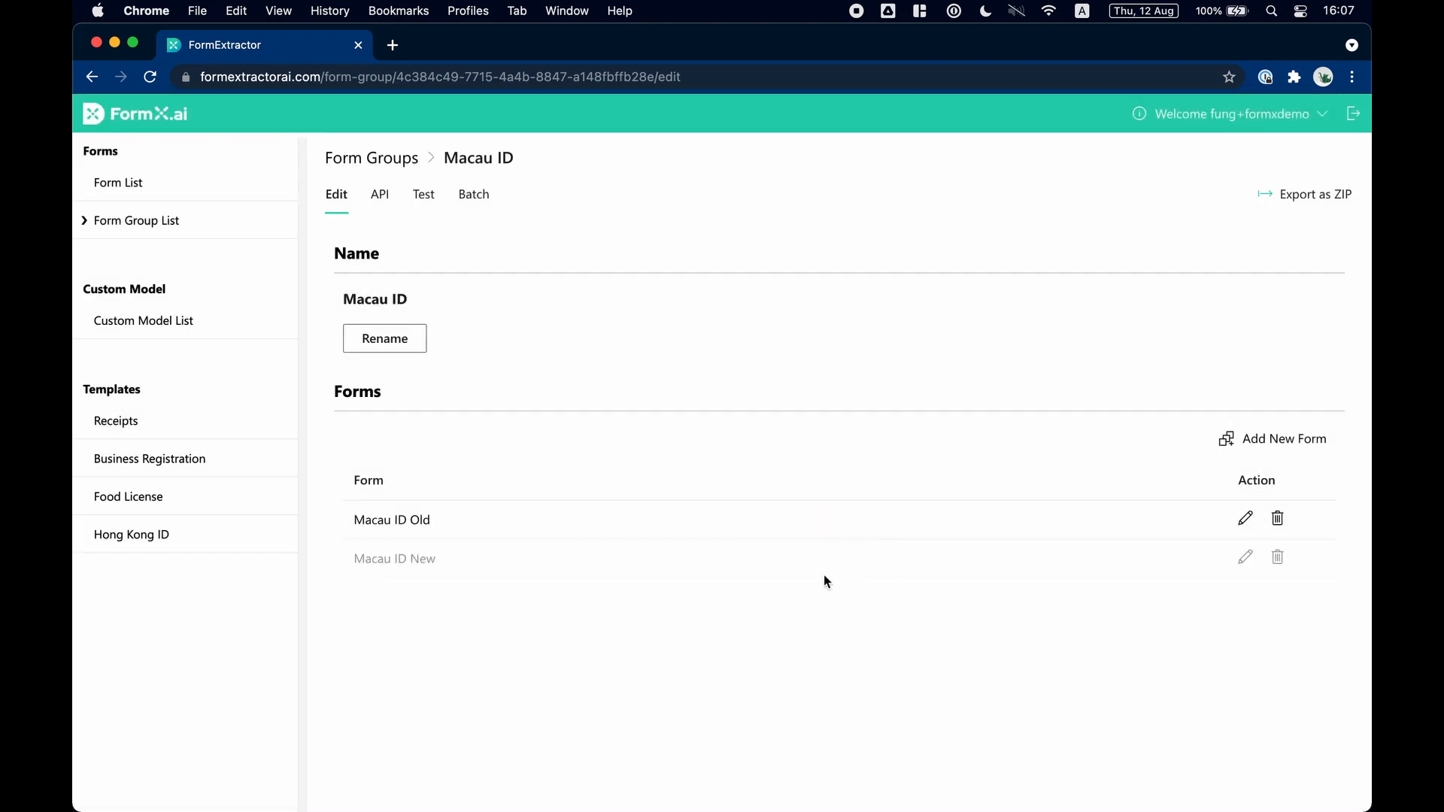
Open the Macau ID group's test page, preview Macau-id-old-test.jpg from the macau-id folder in Finder and upload it for extraction.
left_click(422, 195)
key("ctrl+Up")
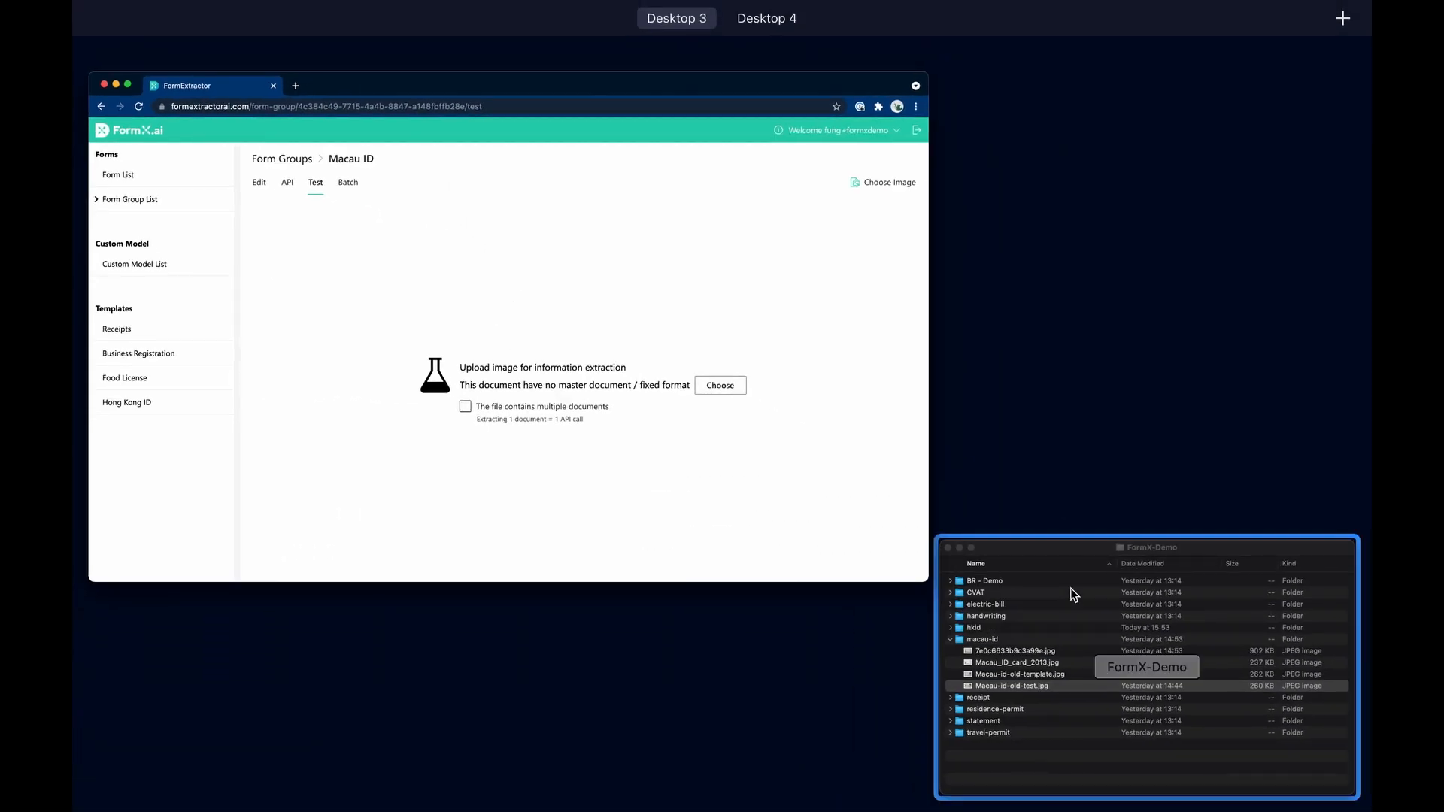
left_click(1074, 589)
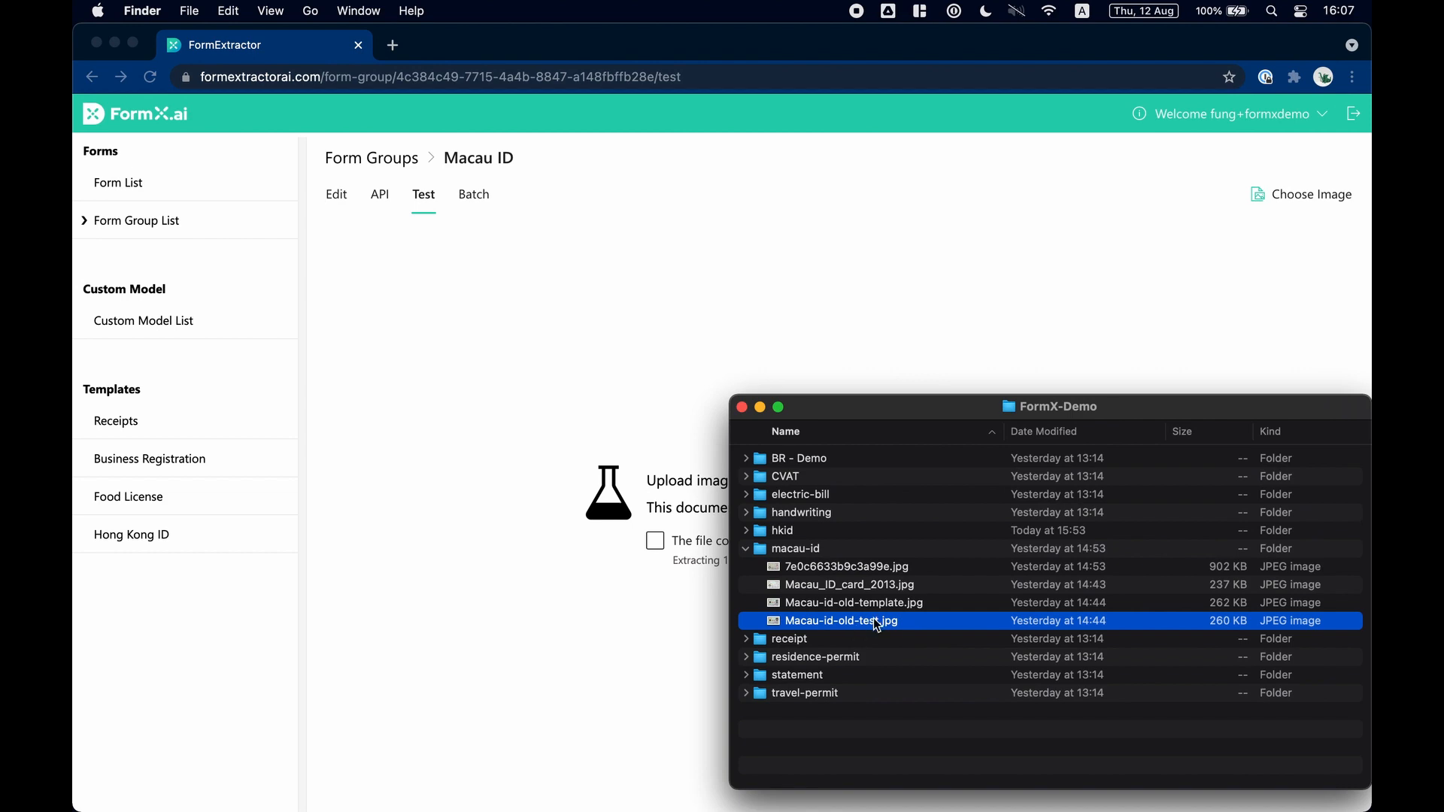
key("space")
key("space")
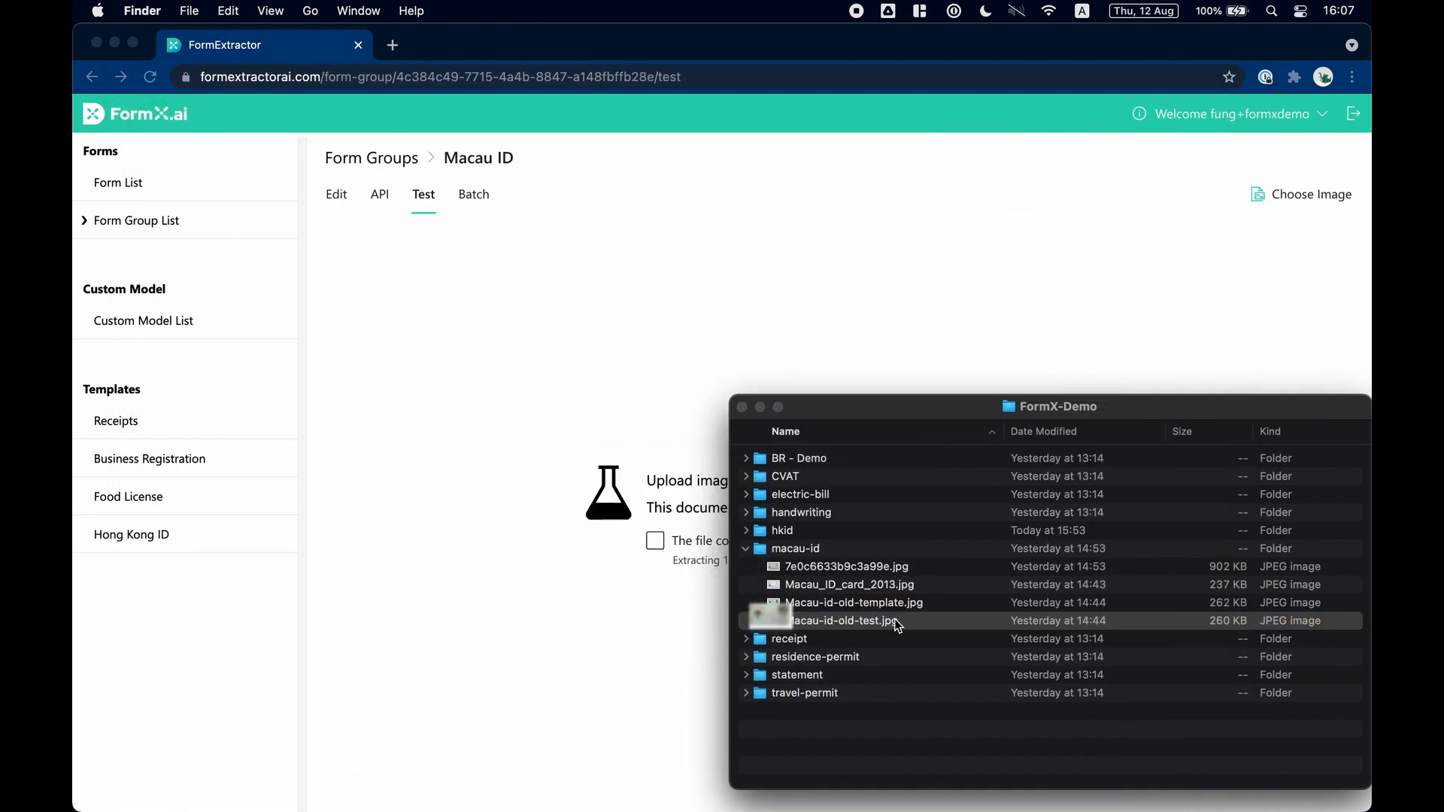
left_click_drag(890, 619, 531, 553)
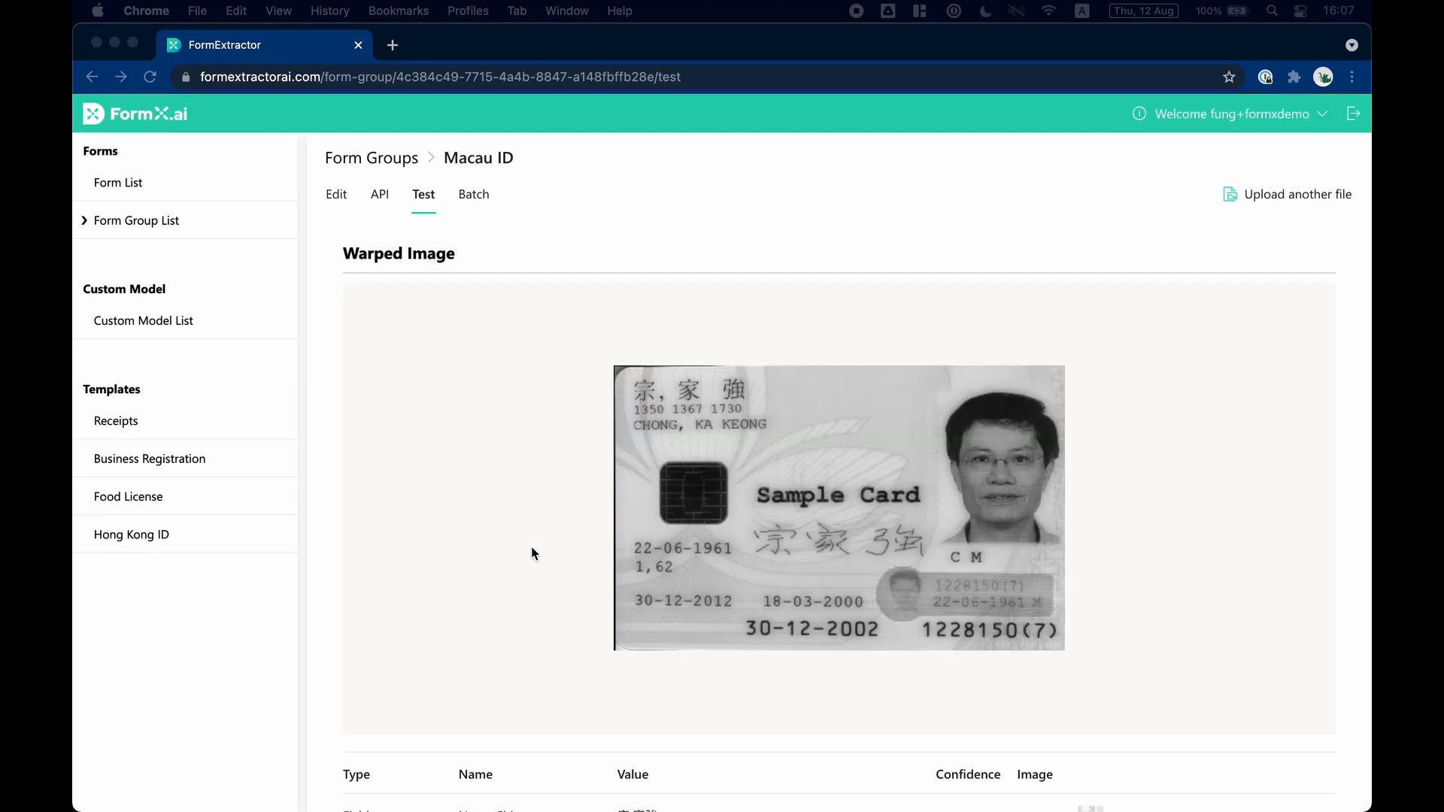
Review the fields extracted from the Macau ID card and highlight the form_id value in the JSON output.
scroll(531, 553, "down", 5)
scroll(531, 553, "down", 3)
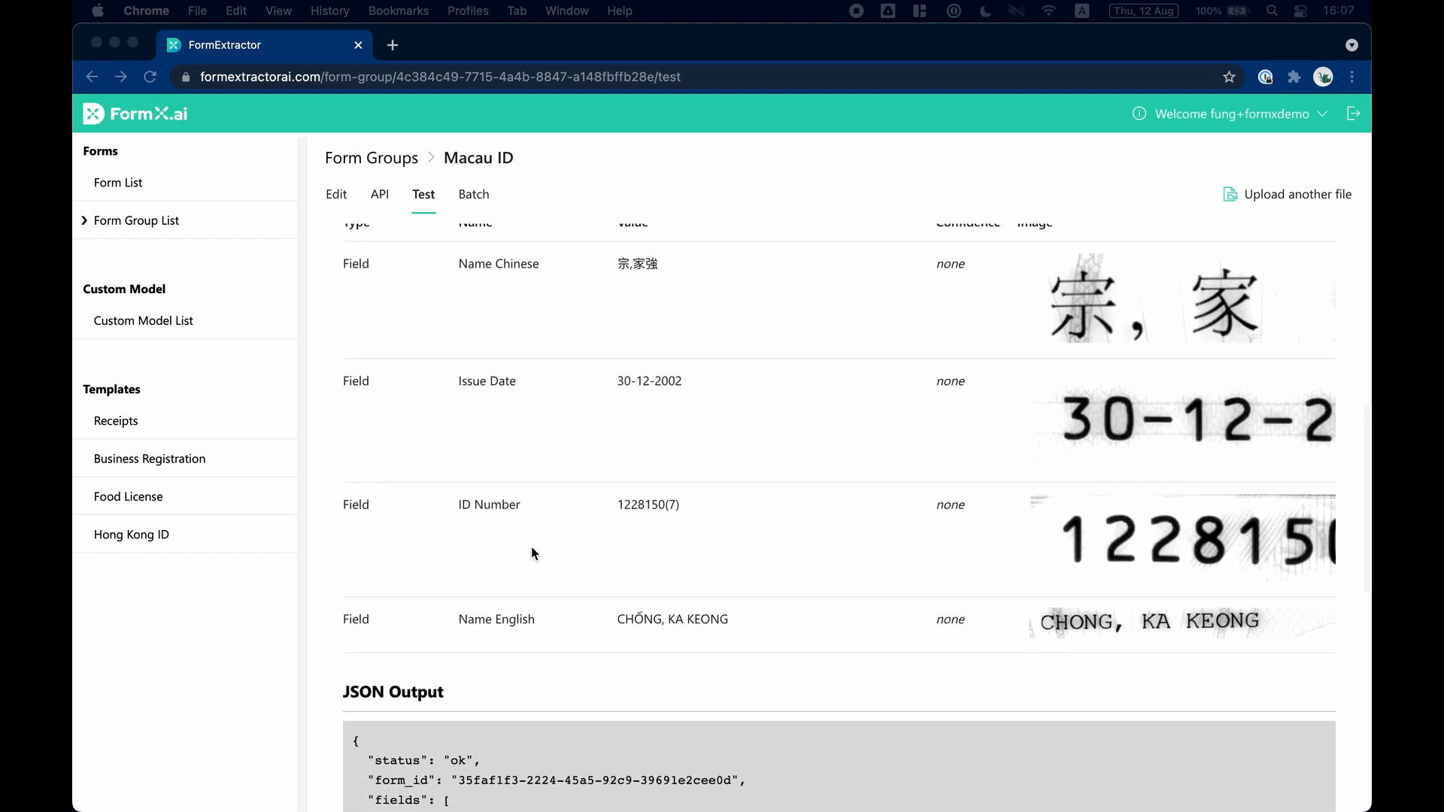
scroll(532, 553, "down", 4)
scroll(532, 553, "down", 2)
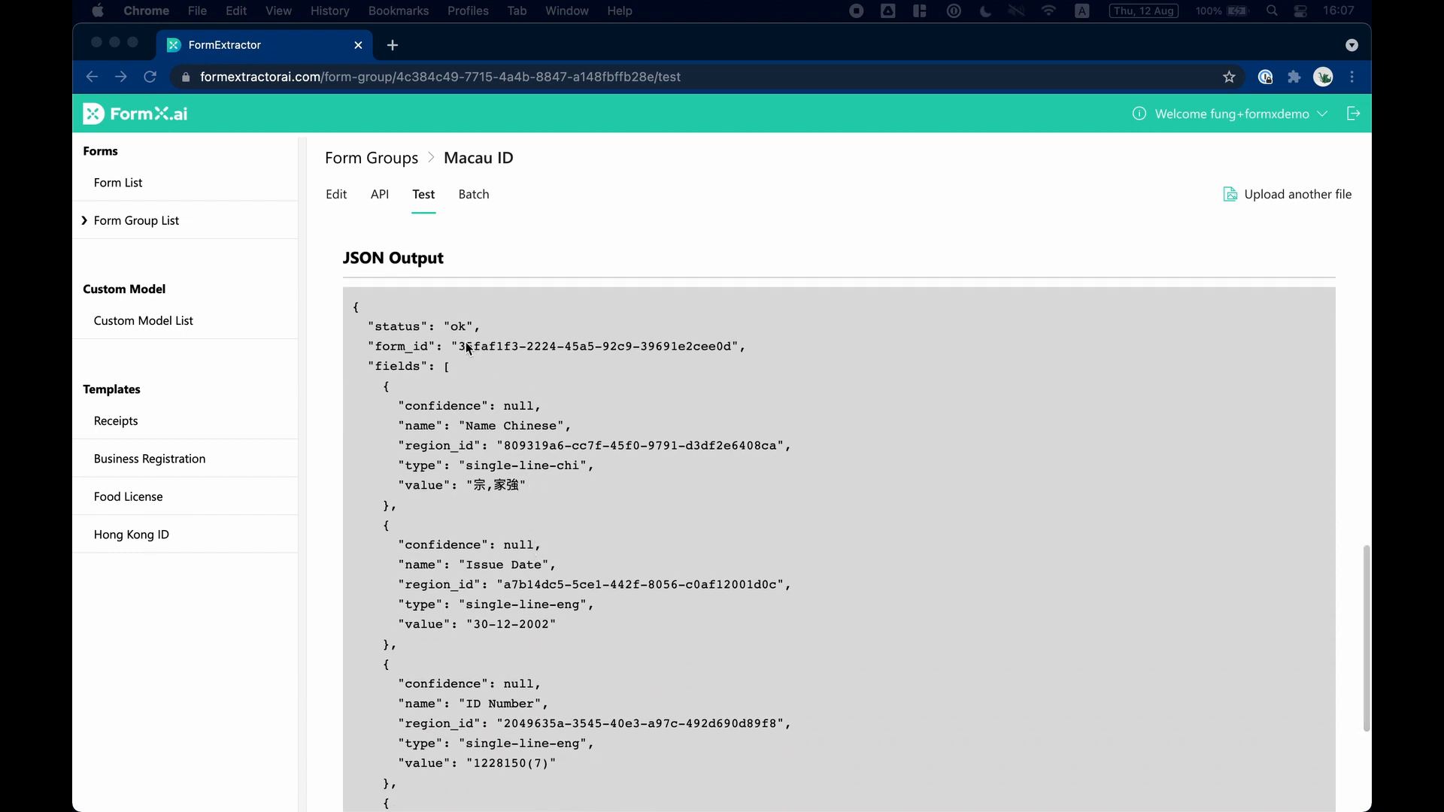
left_click(455, 340)
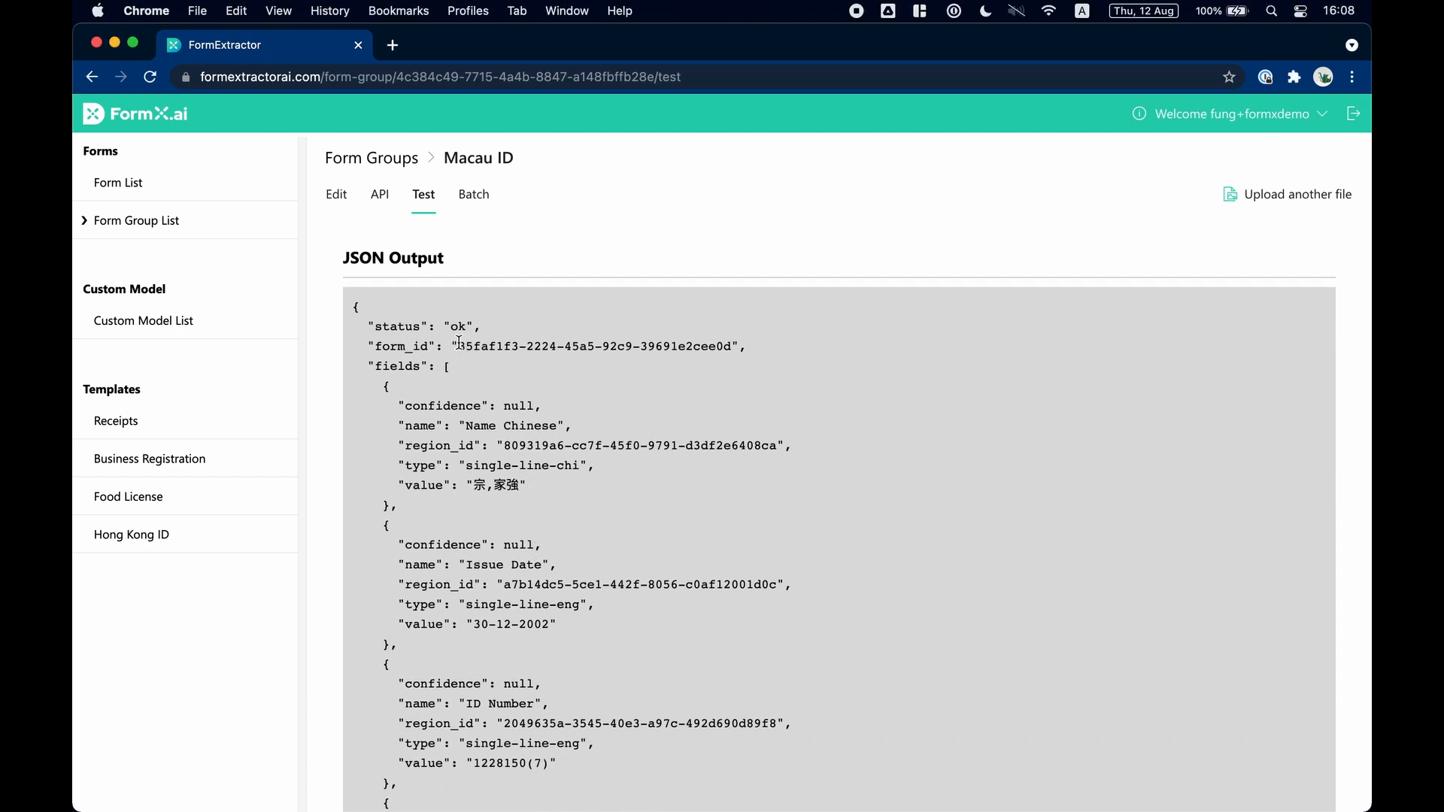
left_click_drag(461, 342, 739, 355)
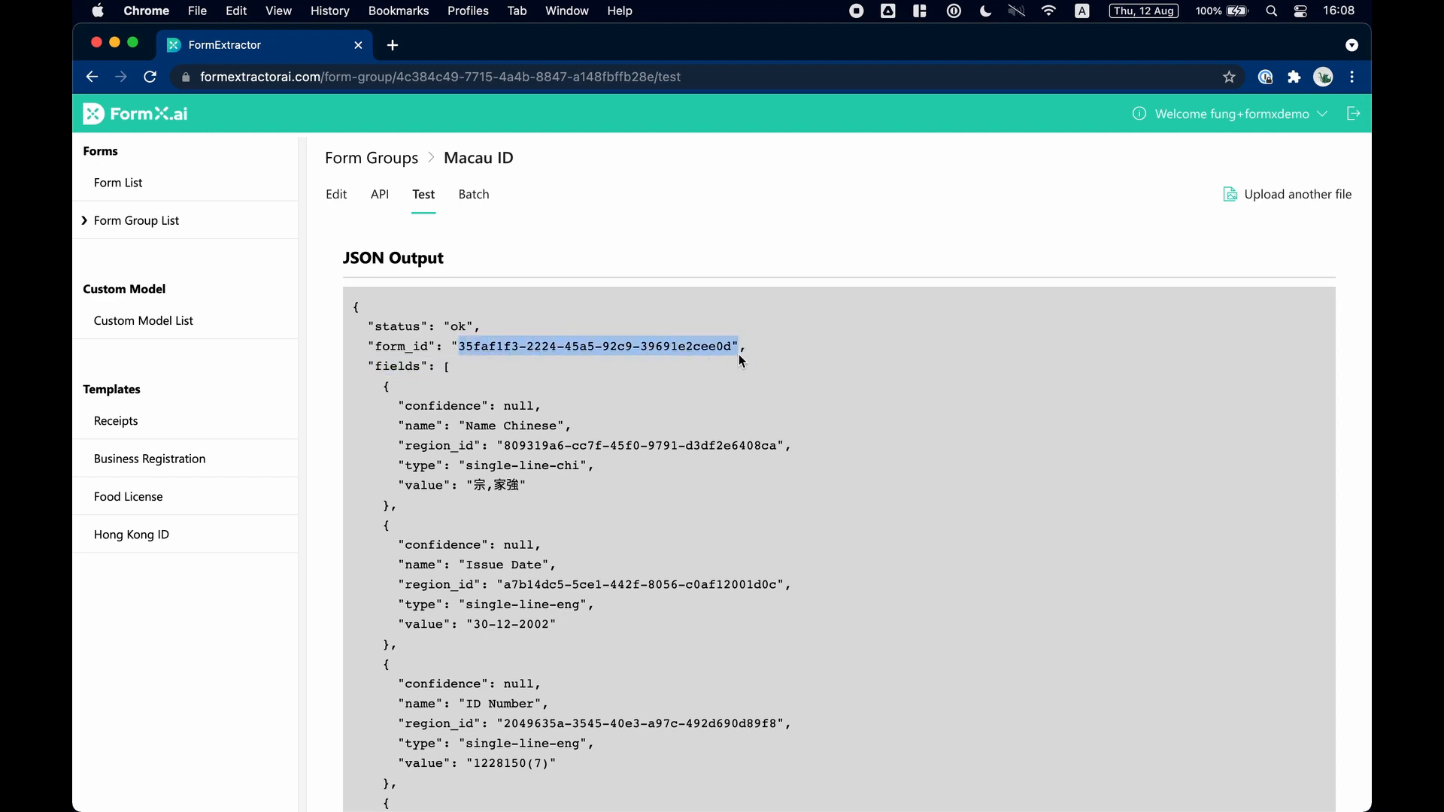